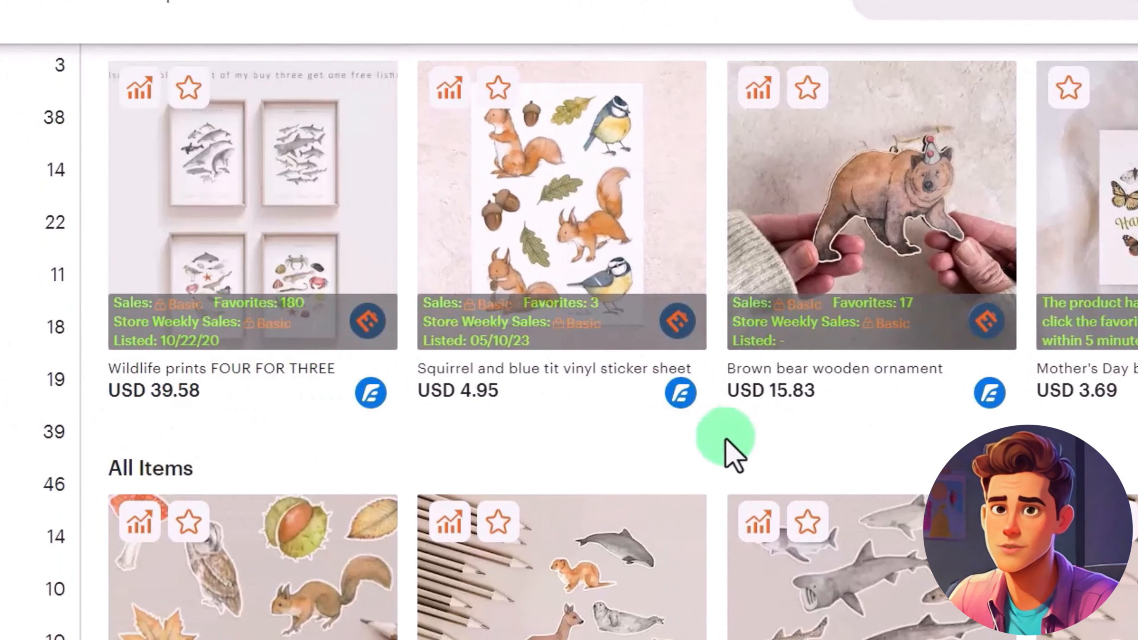
# Examine the animal sticker shop's featured and general listings, prices and shop statistics on Etsy
pyautogui.scroll(-7, 725, 454)
pyautogui.scroll(7, 892, 354)
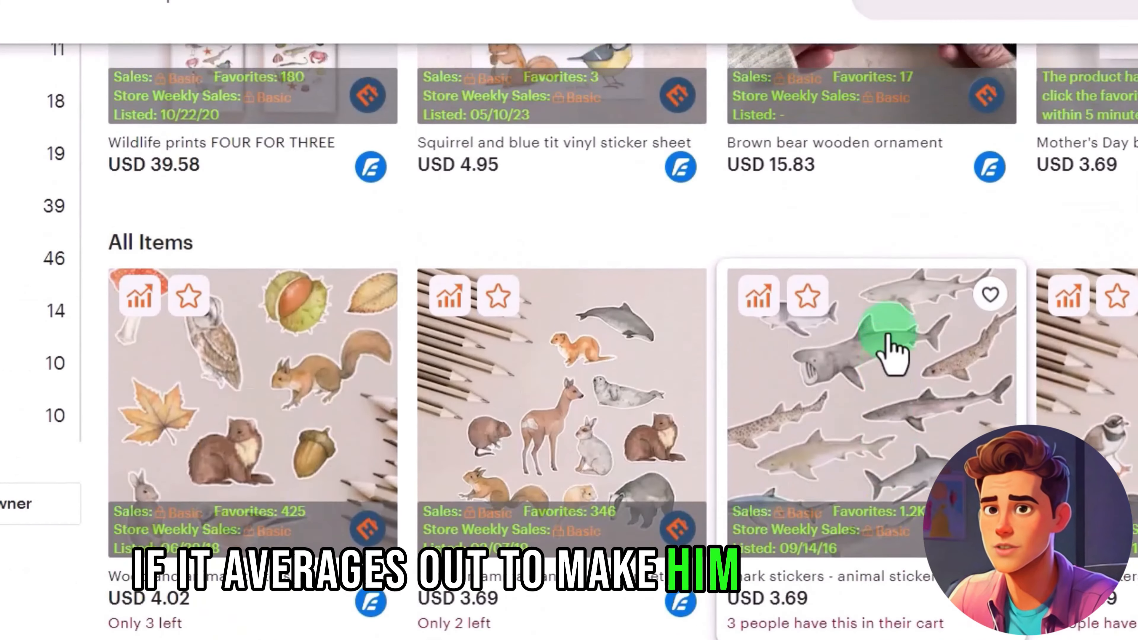
pyautogui.scroll(10, 635, 363)
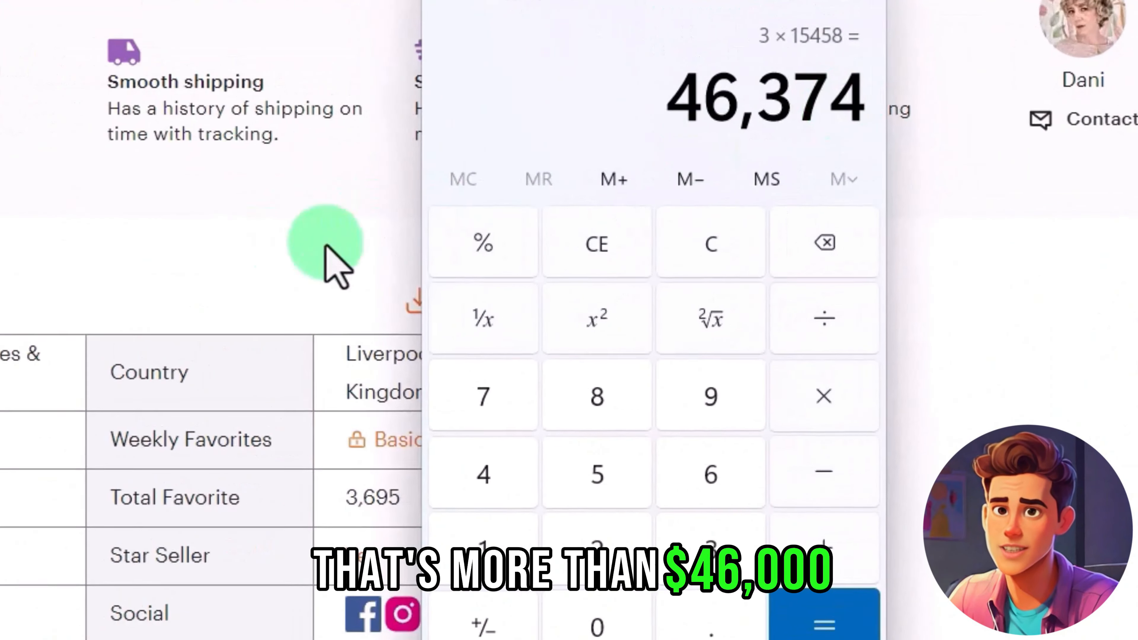
pyautogui.scroll(-15, 521, 602)
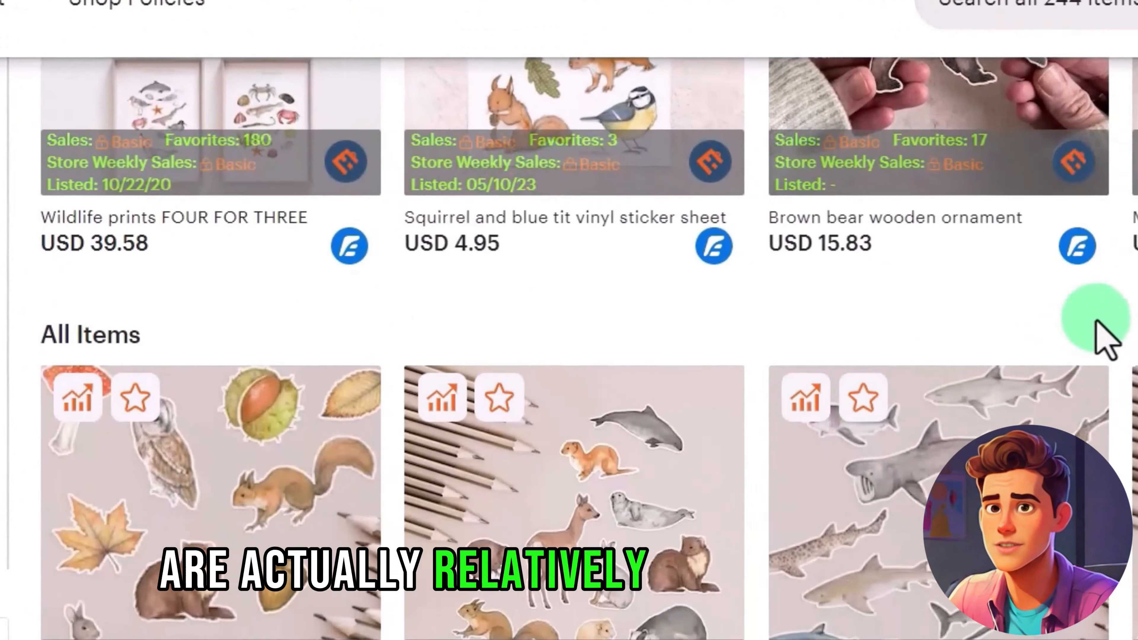
pyautogui.scroll(-2, 752, 424)
# Look through the LeftoverBagels shop's bestselling sticker packs and their prices
pyautogui.scroll(-10, 753, 433)
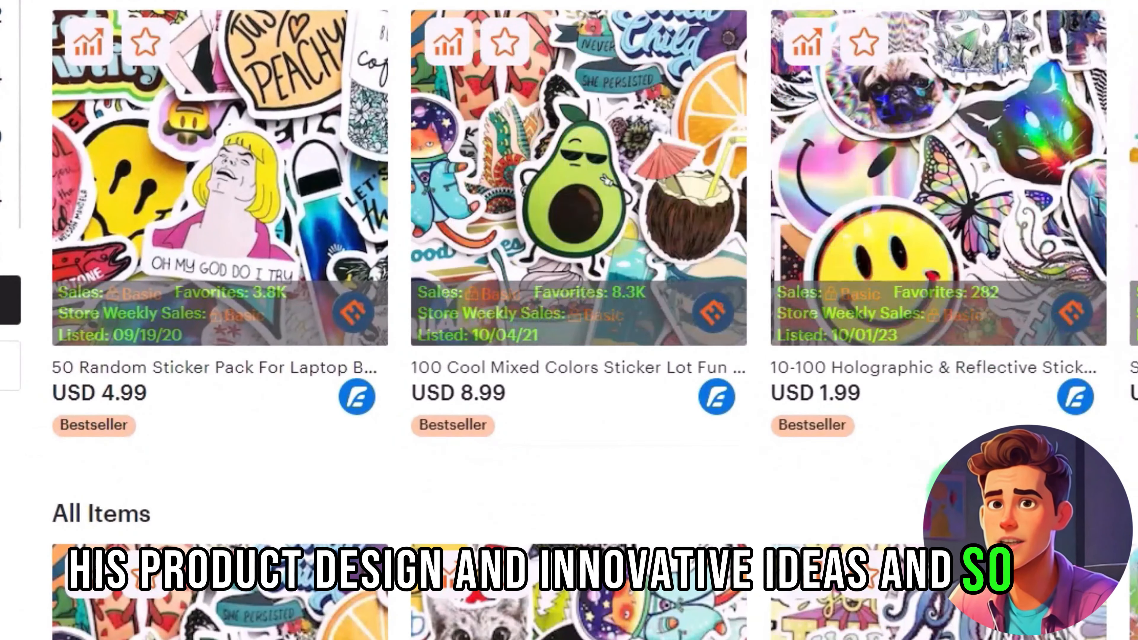
pyautogui.scroll(-7, 1117, 401)
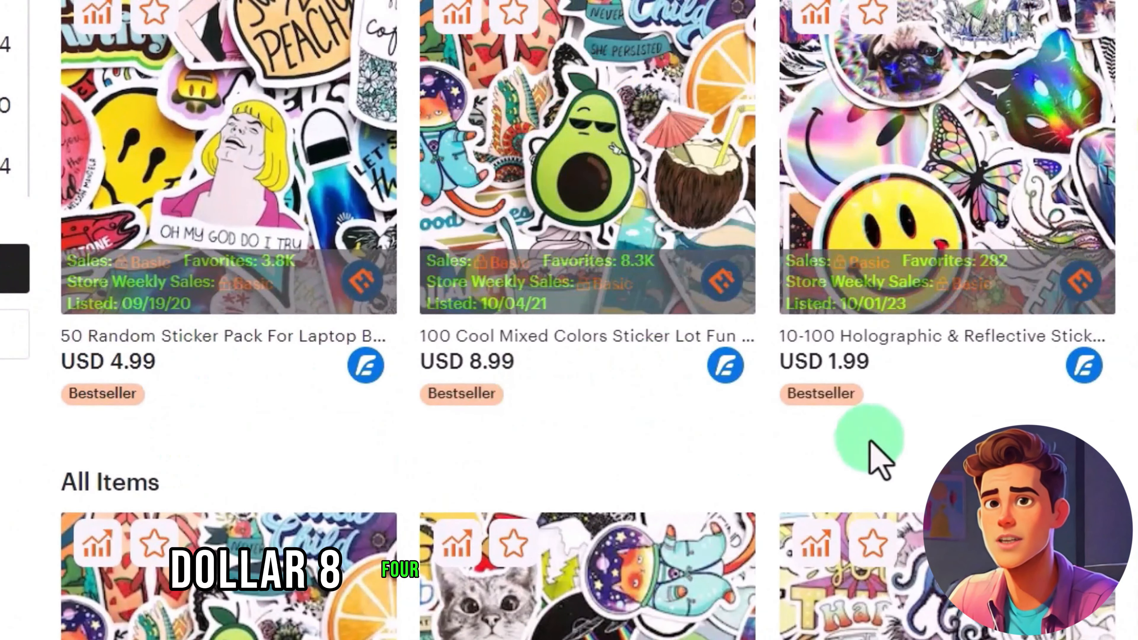
pyautogui.click(204, 387)
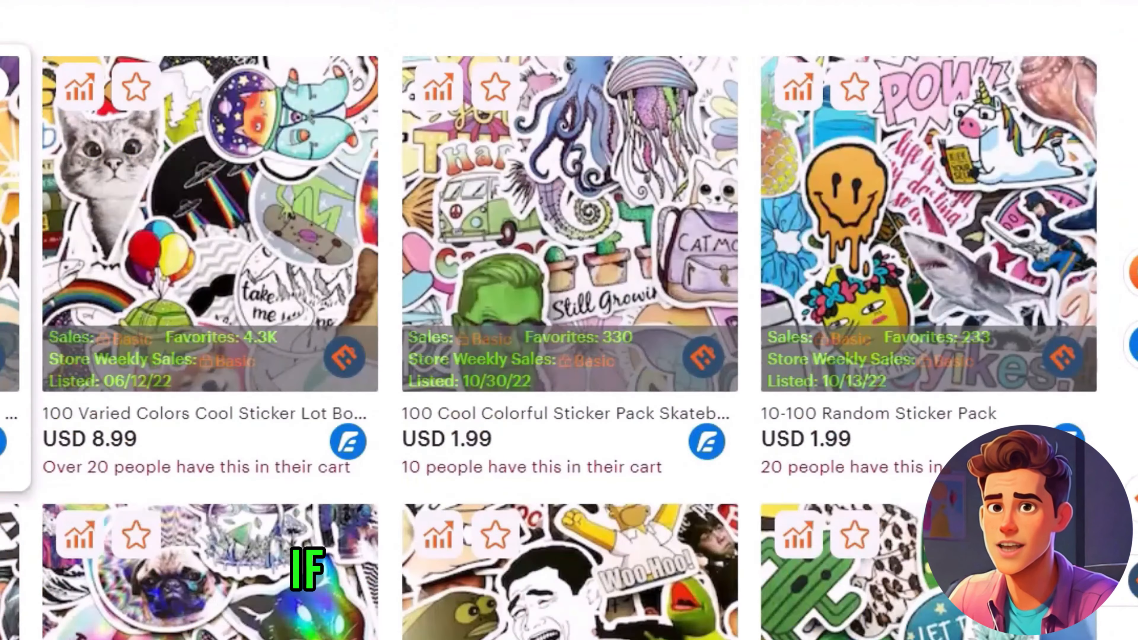
pyautogui.scroll(-8, 752, 343)
# Switch to Calculator and multiply the shop's total sales, 93547, by 3 to estimate the profit
pyautogui.click(645, 501)
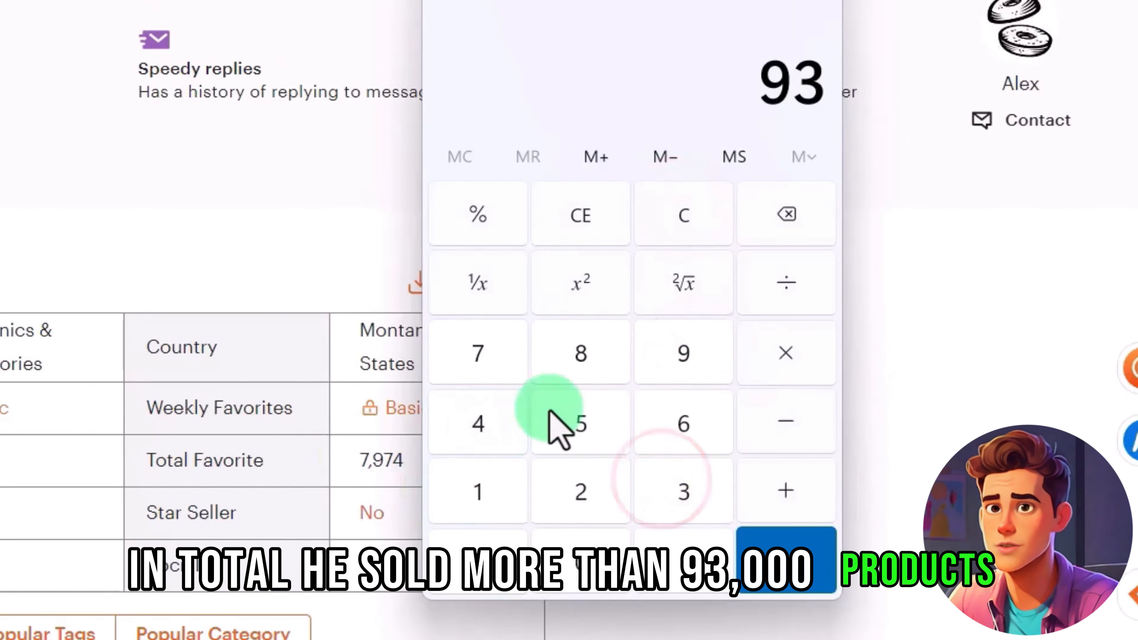
pyautogui.click(786, 353)
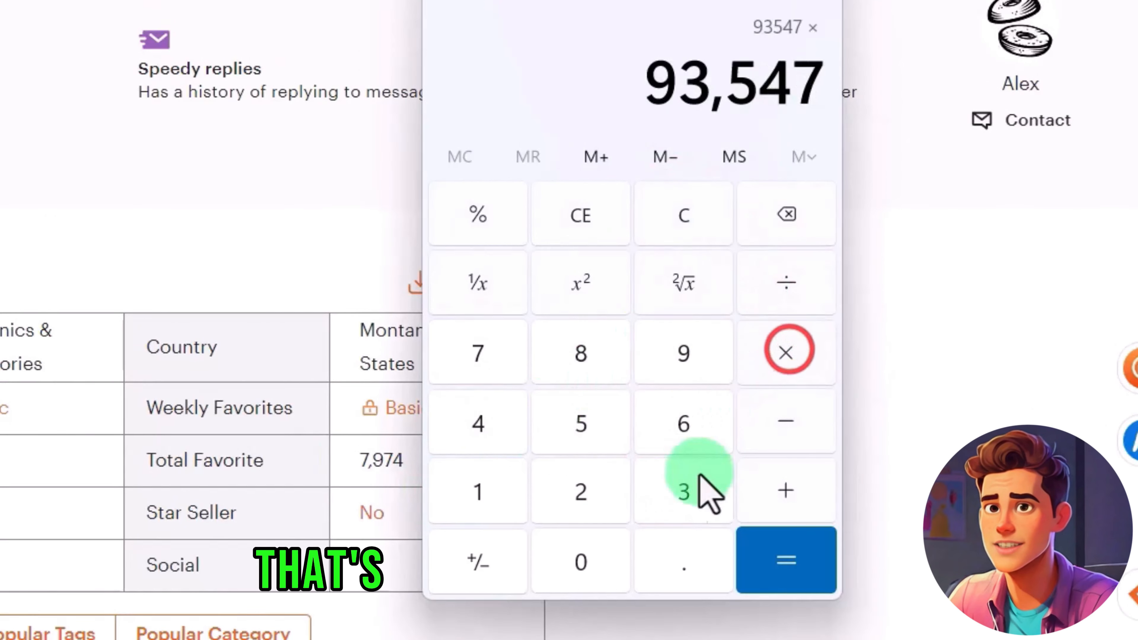
pyautogui.click(685, 500)
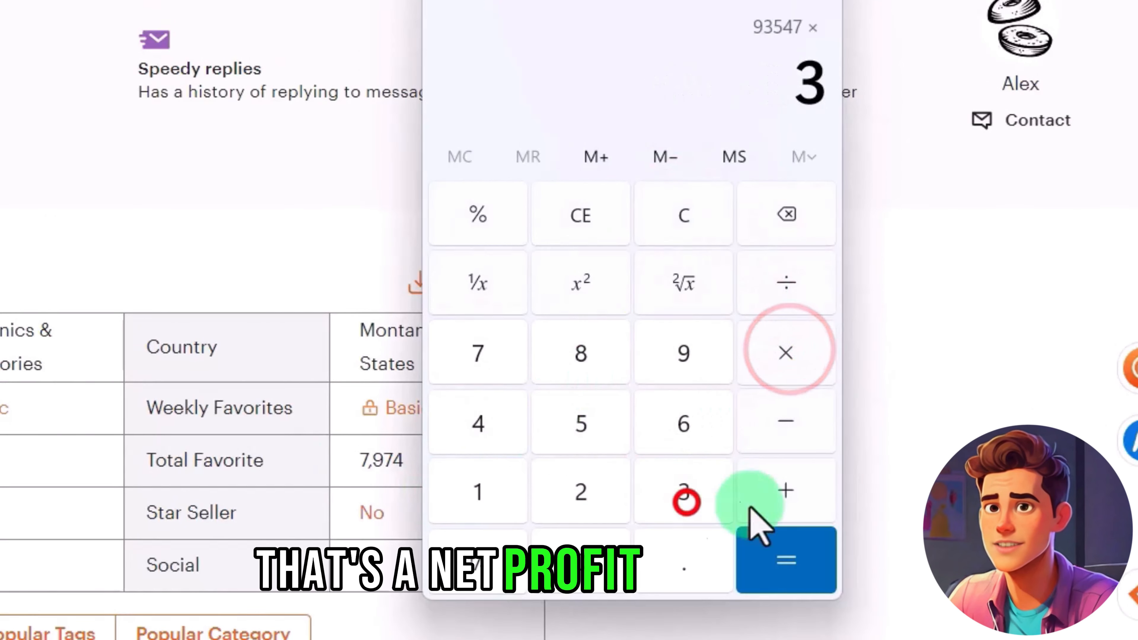
pyautogui.click(797, 556)
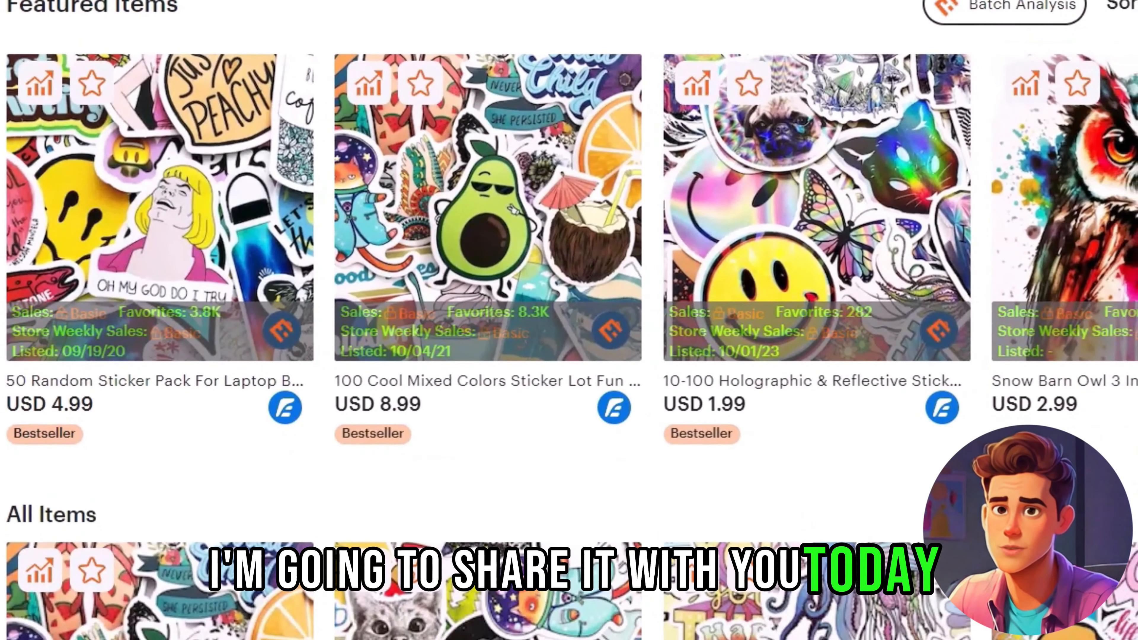
# Examine the LeftoverBagels sticker listings and the item counts of its shop categories
pyautogui.scroll(-2, 525, 156)
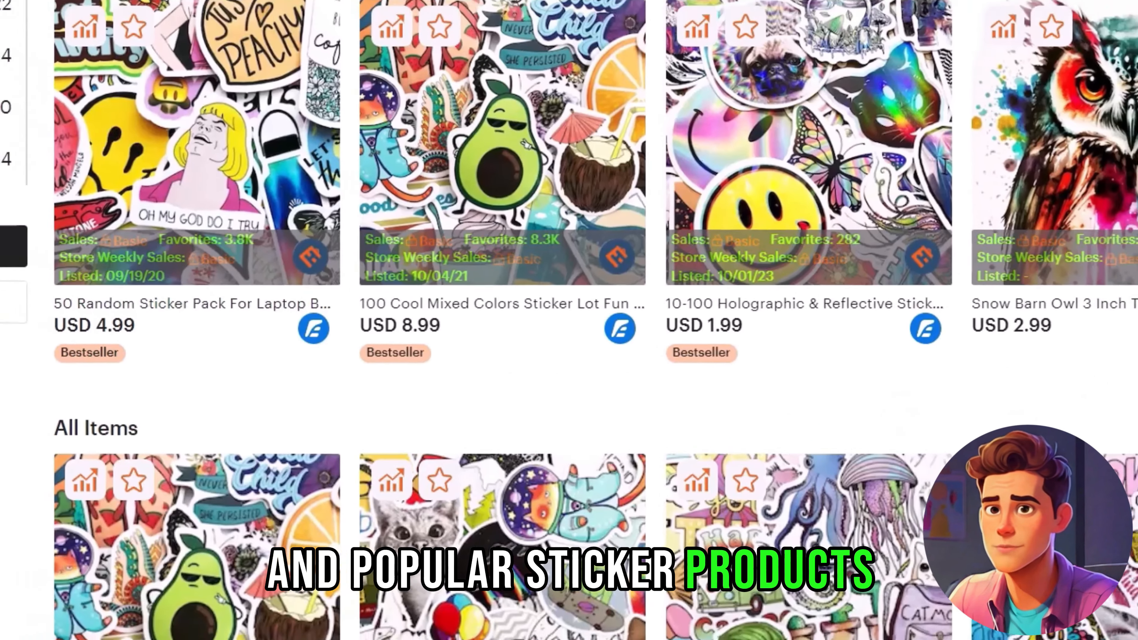
pyautogui.scroll(-5, 686, 317)
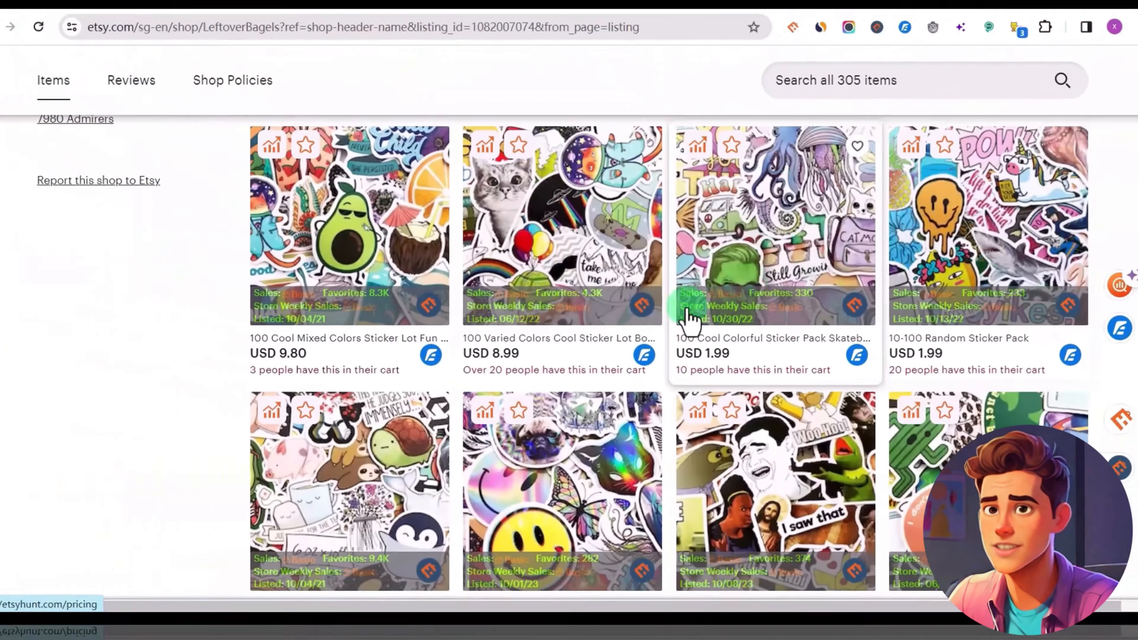
pyautogui.scroll(-2, 999, 330)
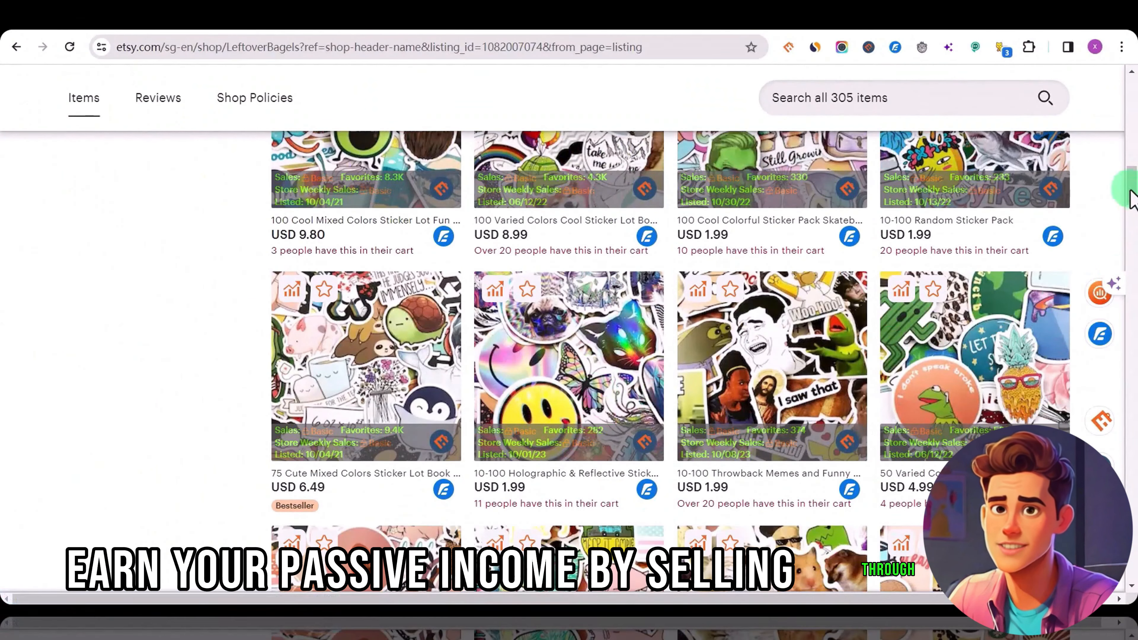
pyautogui.moveTo(1131, 191); pyautogui.dragTo(1134, 157)
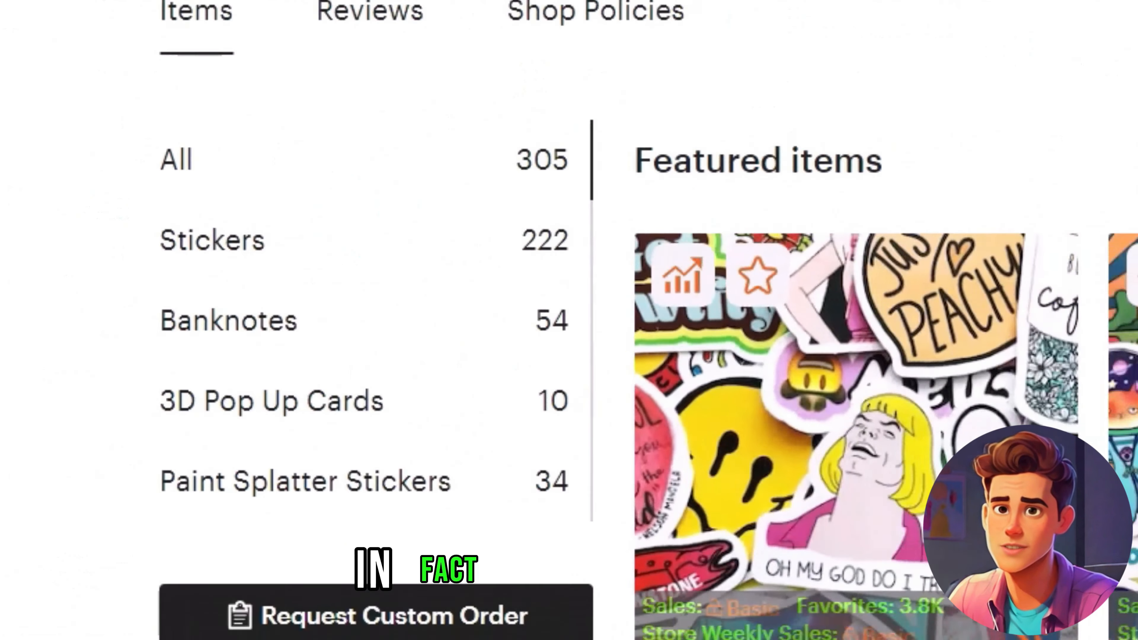
pyautogui.moveTo(1131, 150); pyautogui.dragTo(1131, 153)
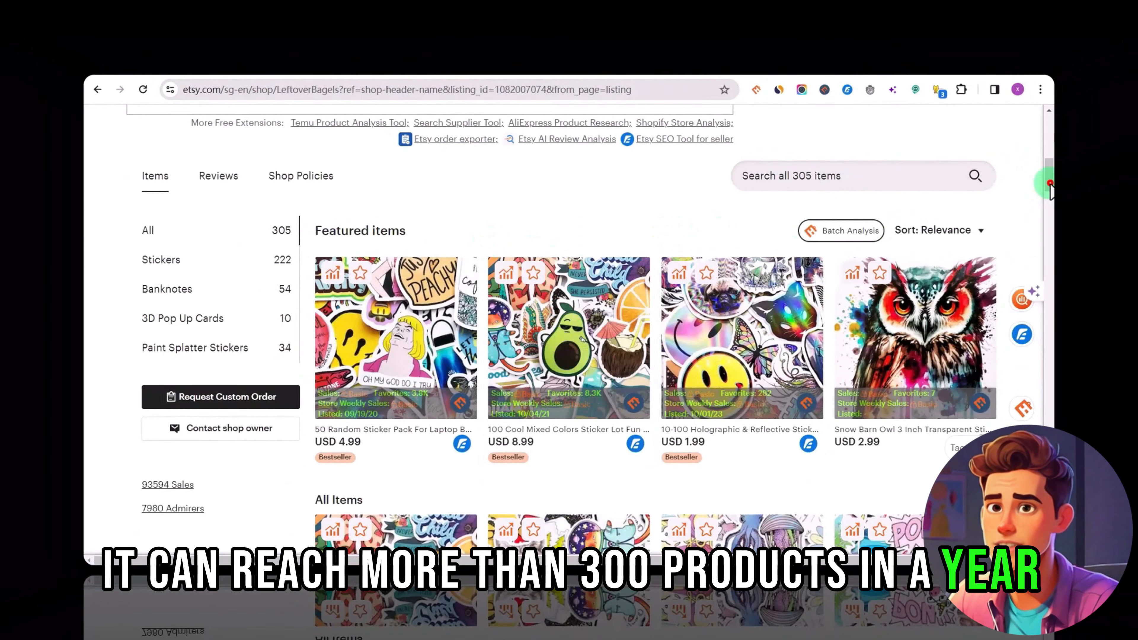
# Review the EtsyHunt statistics for the LeftoverBagels shop, including start date, total sales and product count
pyautogui.moveTo(1050, 187); pyautogui.dragTo(1050, 151)
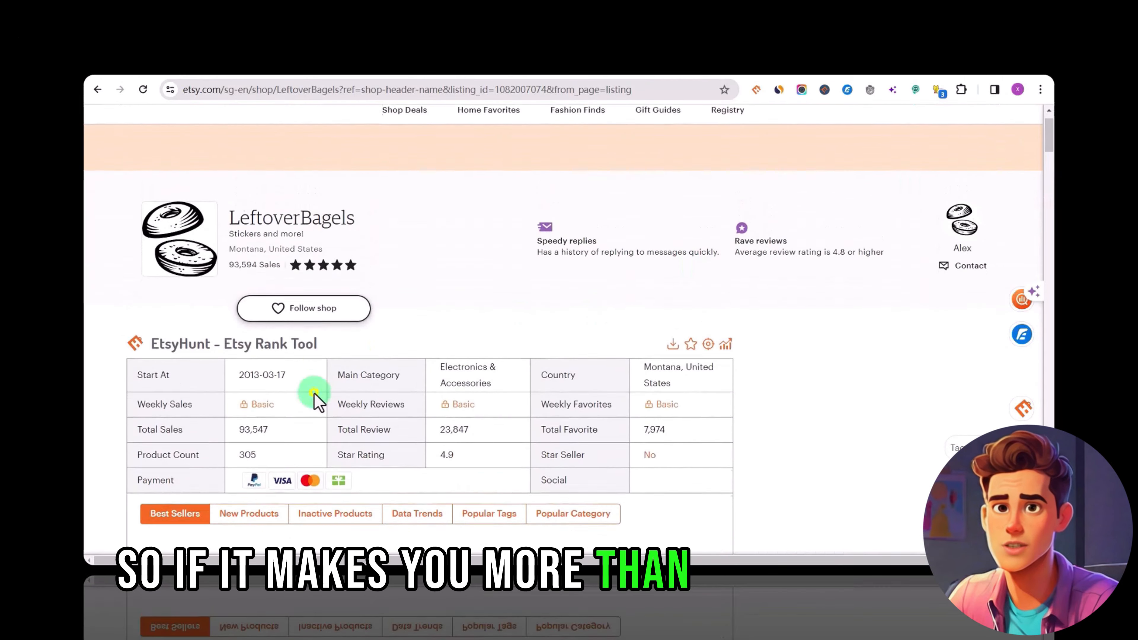
pyautogui.scroll(-2, 315, 399)
pyautogui.rightClick(327, 387)
pyautogui.click(285, 350)
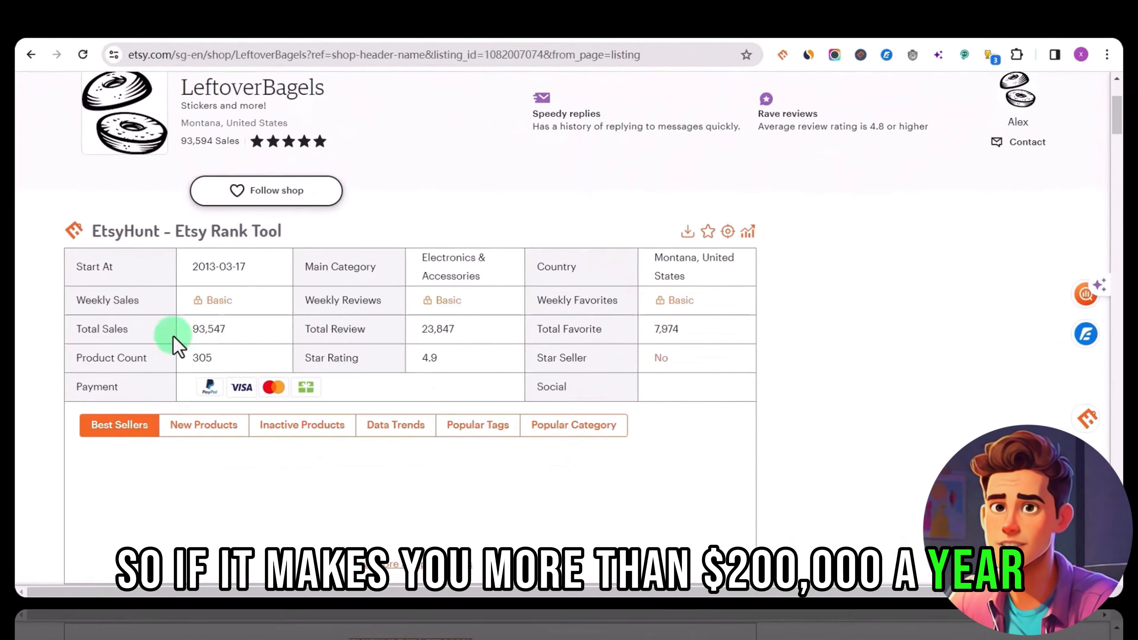
pyautogui.click(675, 373)
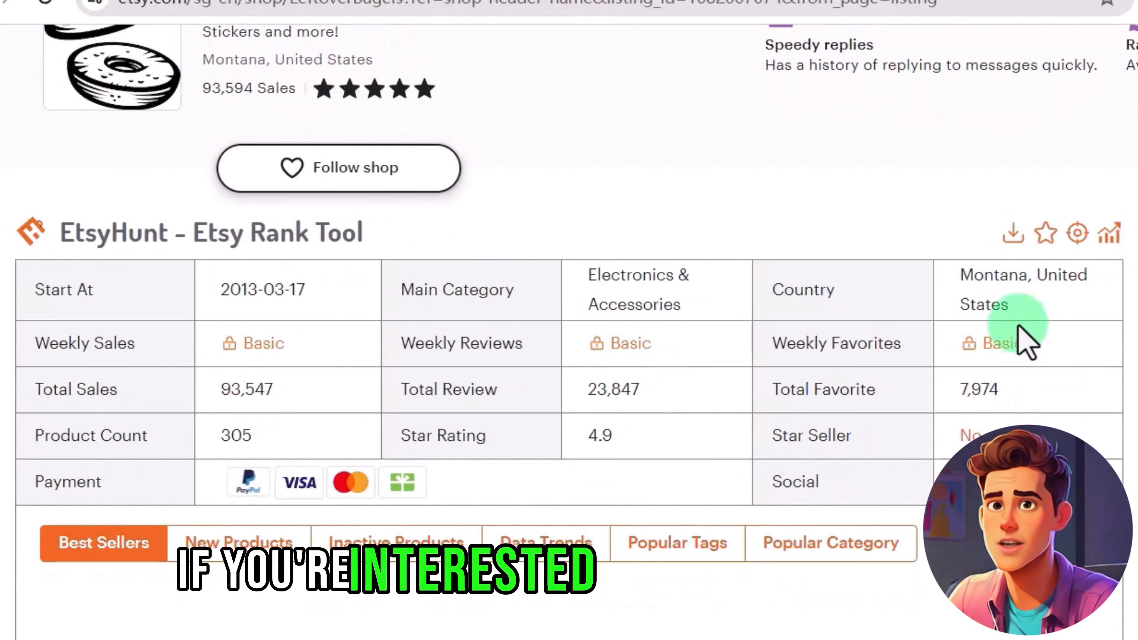
# Compare the sticker packs under Featured items and All Items in the LeftoverBagels shop
pyautogui.scroll(-10, 752, 178)
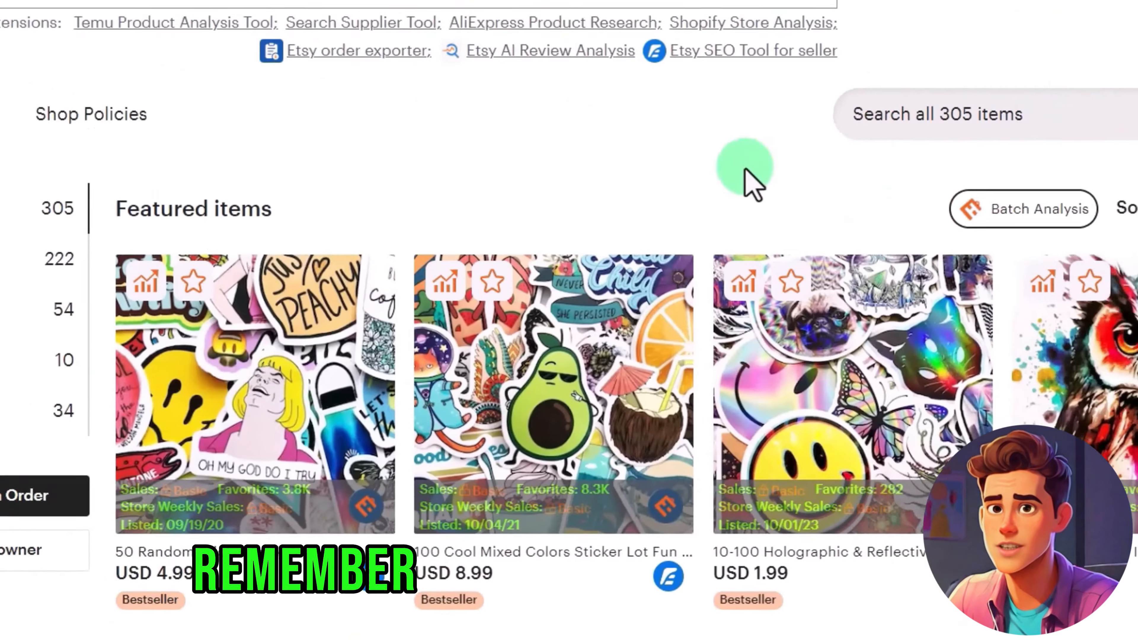
pyautogui.scroll(-6, 618, 244)
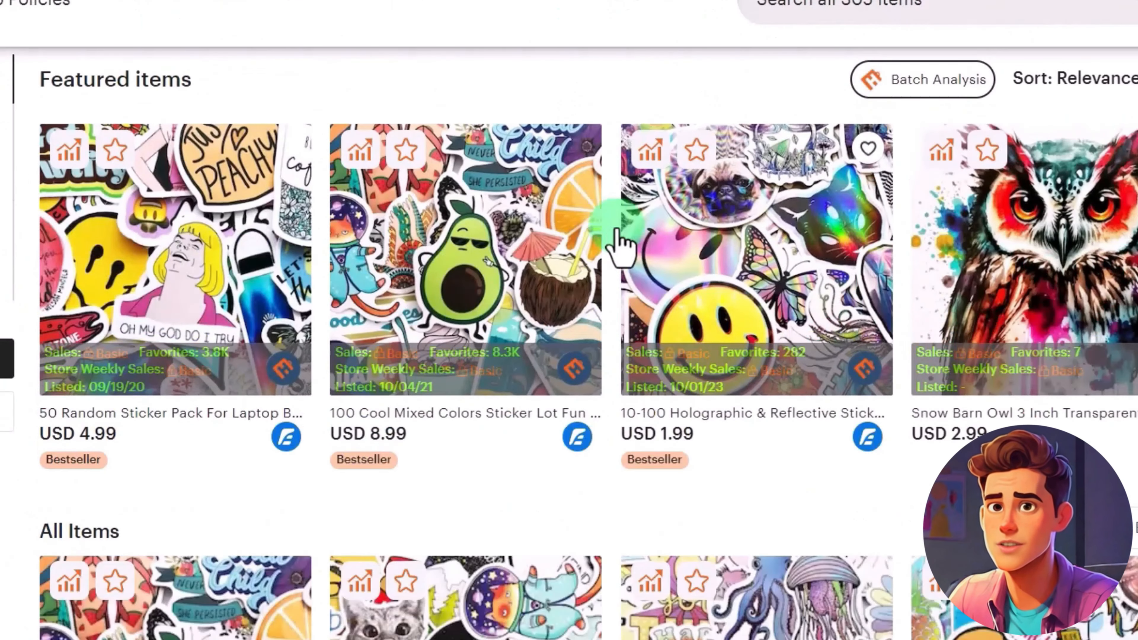
pyautogui.scroll(-3, 622, 336)
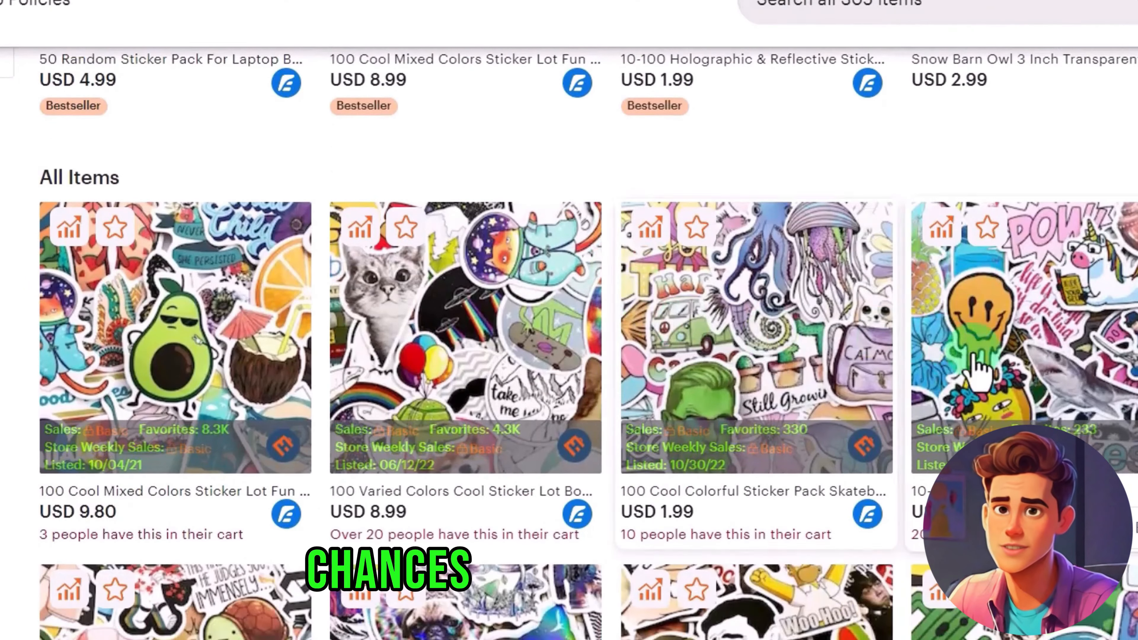
pyautogui.scroll(-8, 910, 464)
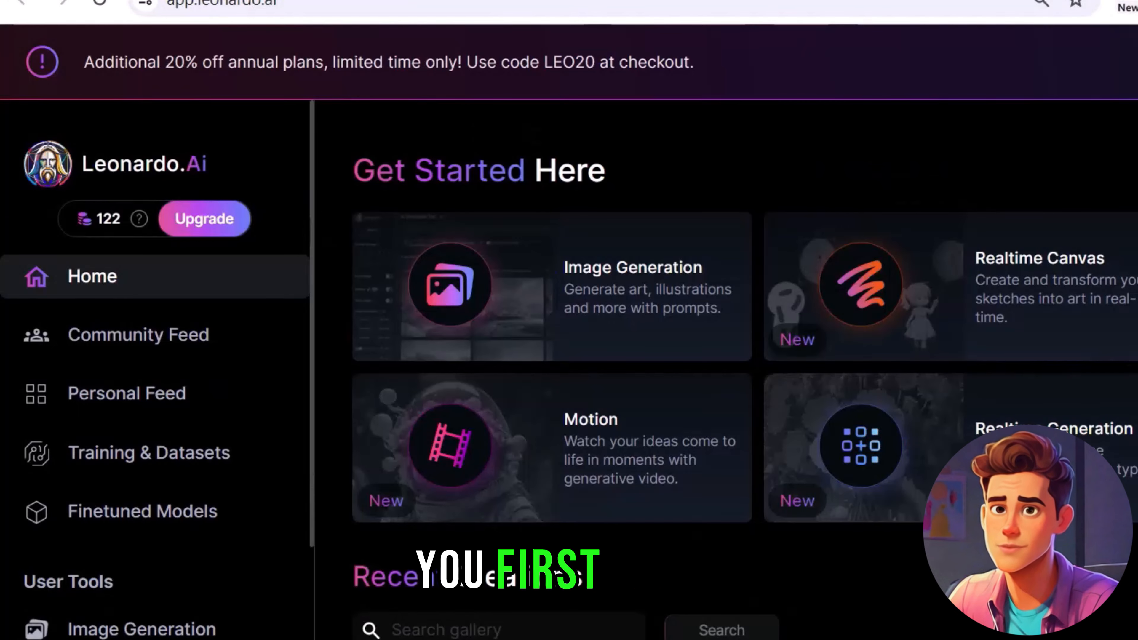
# Switch to Leonardo.Ai and search the Recent Creations gallery for a sticker design to use as a template
pyautogui.scroll(-5, 726, 331)
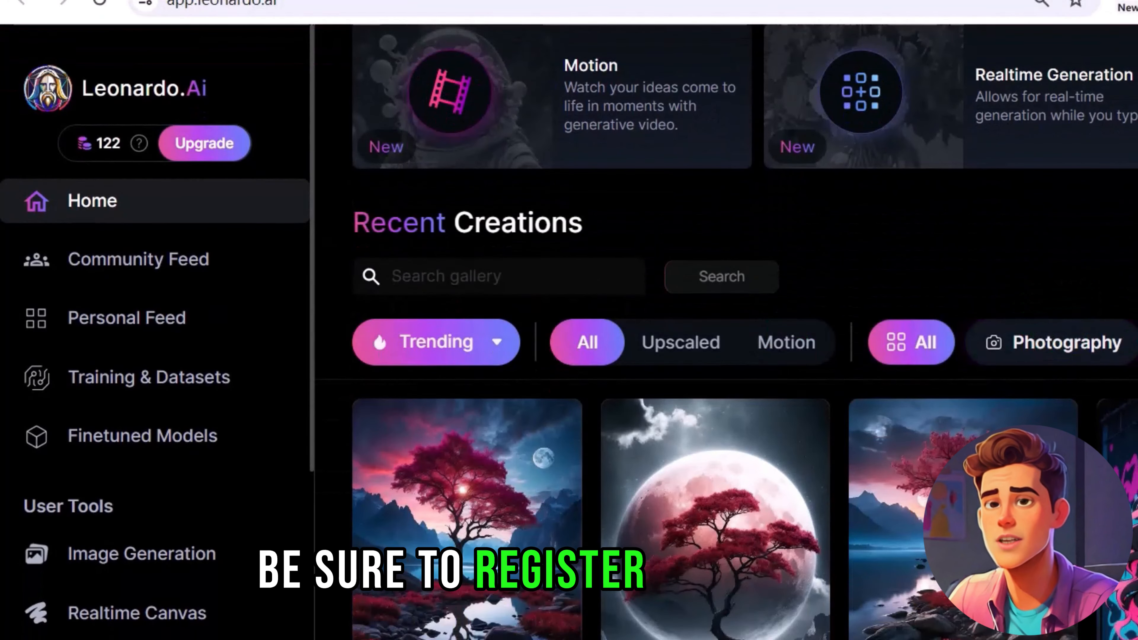
pyautogui.scroll(2, 968, 299)
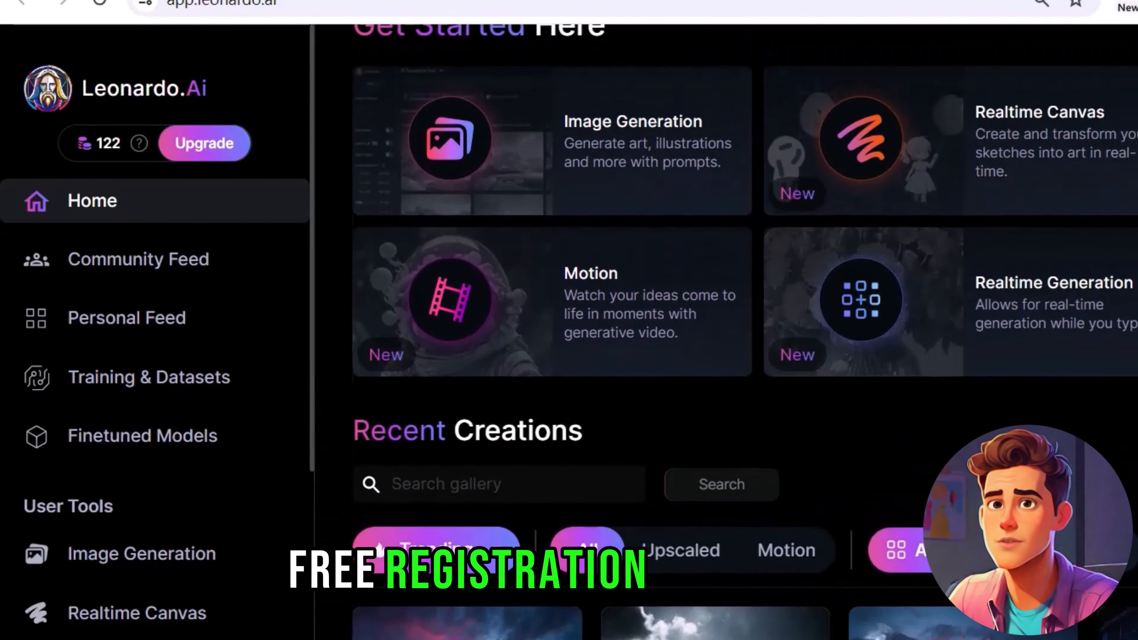
pyautogui.scroll(-15, 726, 332)
pyautogui.scroll(-4, 758, 323)
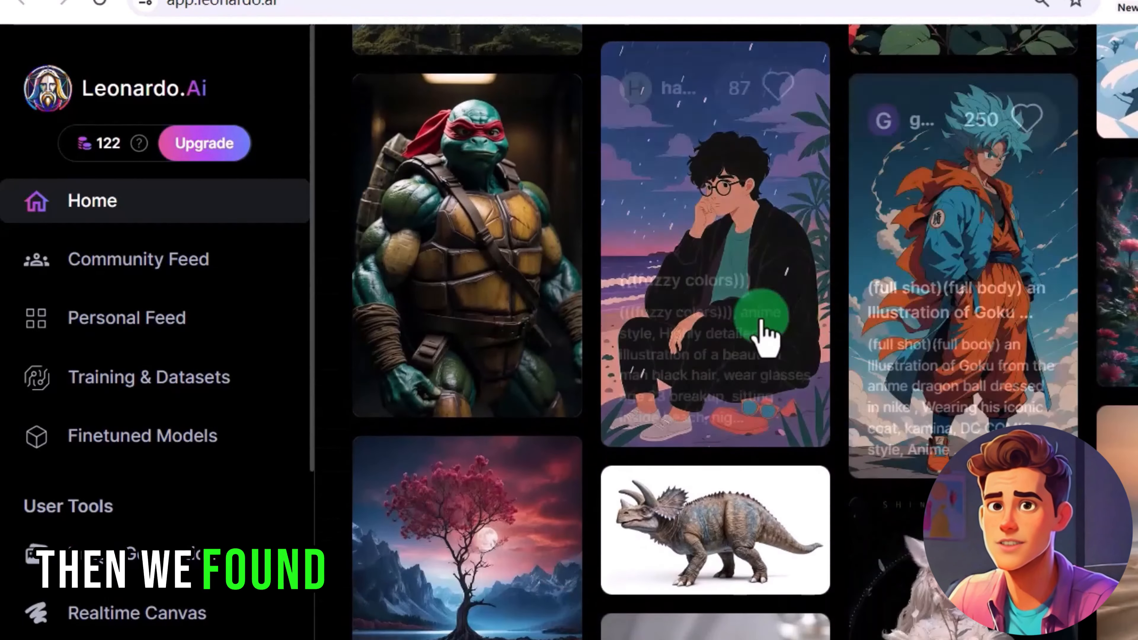
pyautogui.scroll(-4, 579, 496)
pyautogui.scroll(-6, 1072, 355)
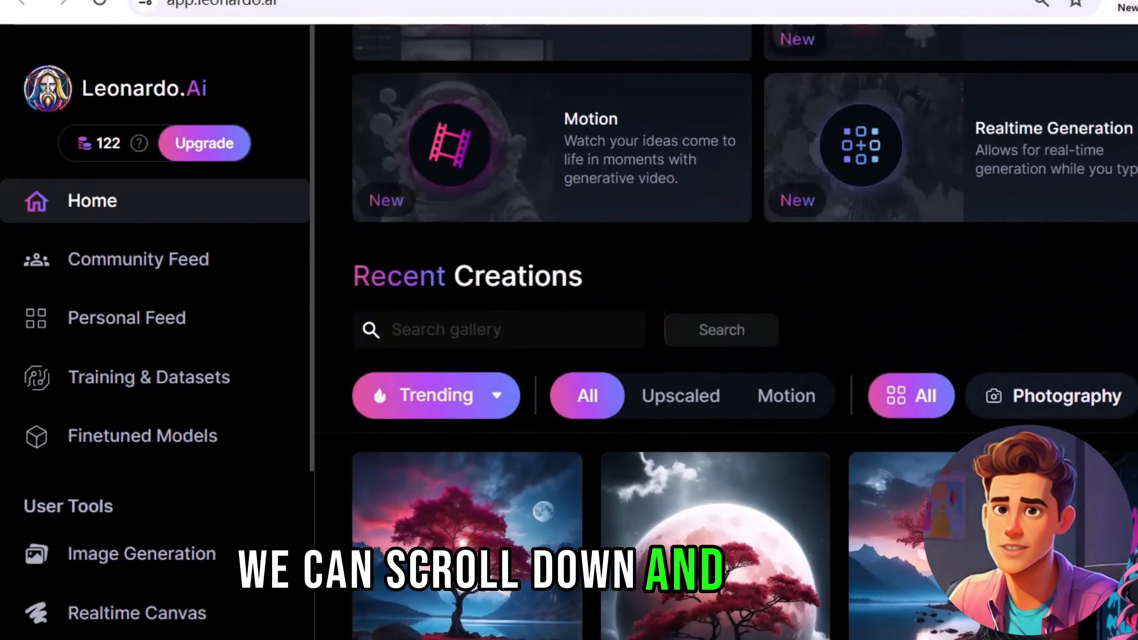
pyautogui.scroll(-5, 744, 332)
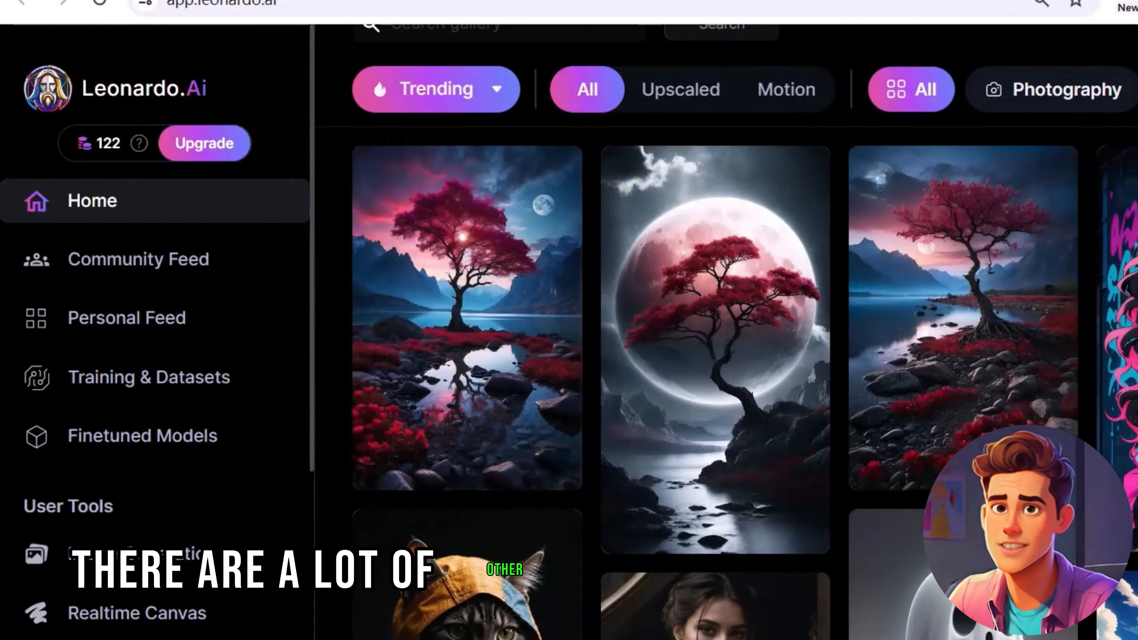
pyautogui.scroll(-15, 717, 331)
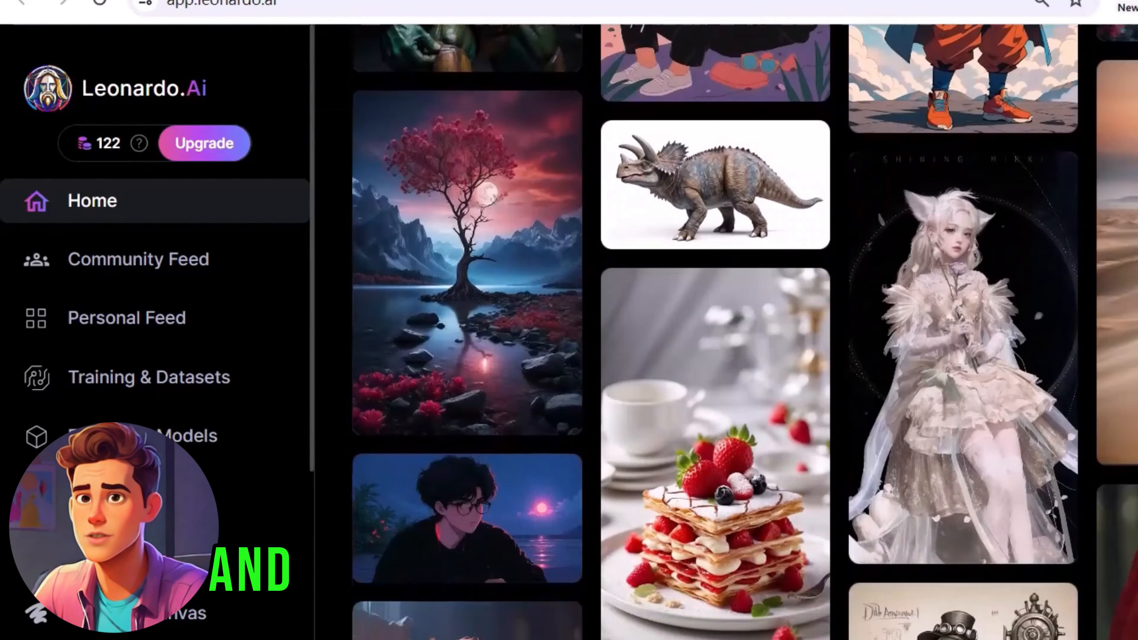
pyautogui.scroll(-15, 717, 331)
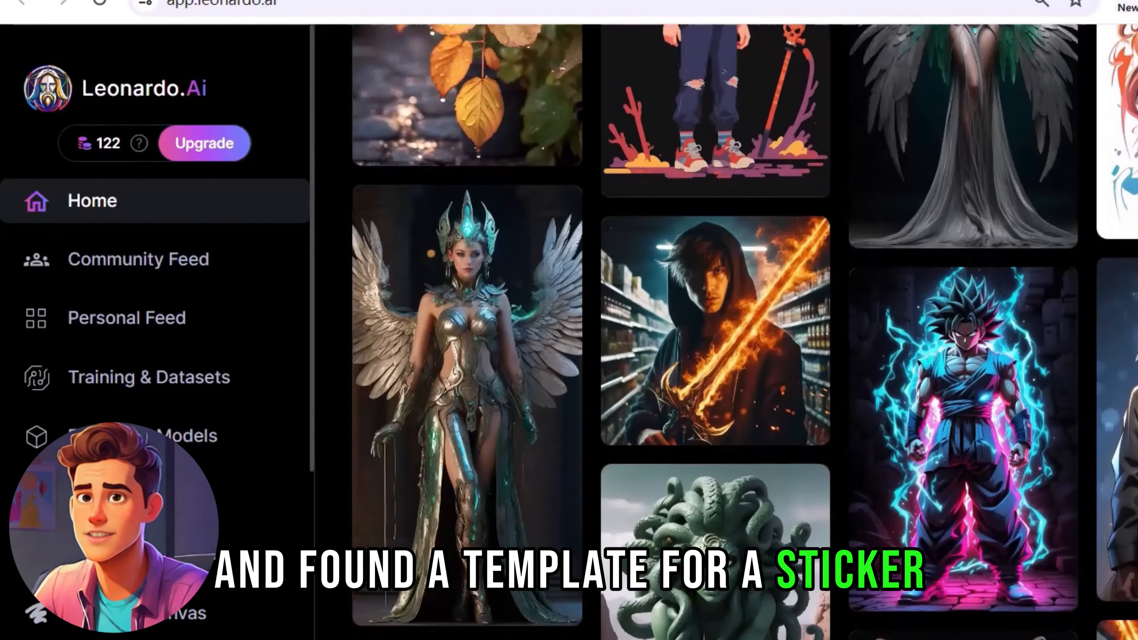
pyautogui.scroll(-6, 717, 332)
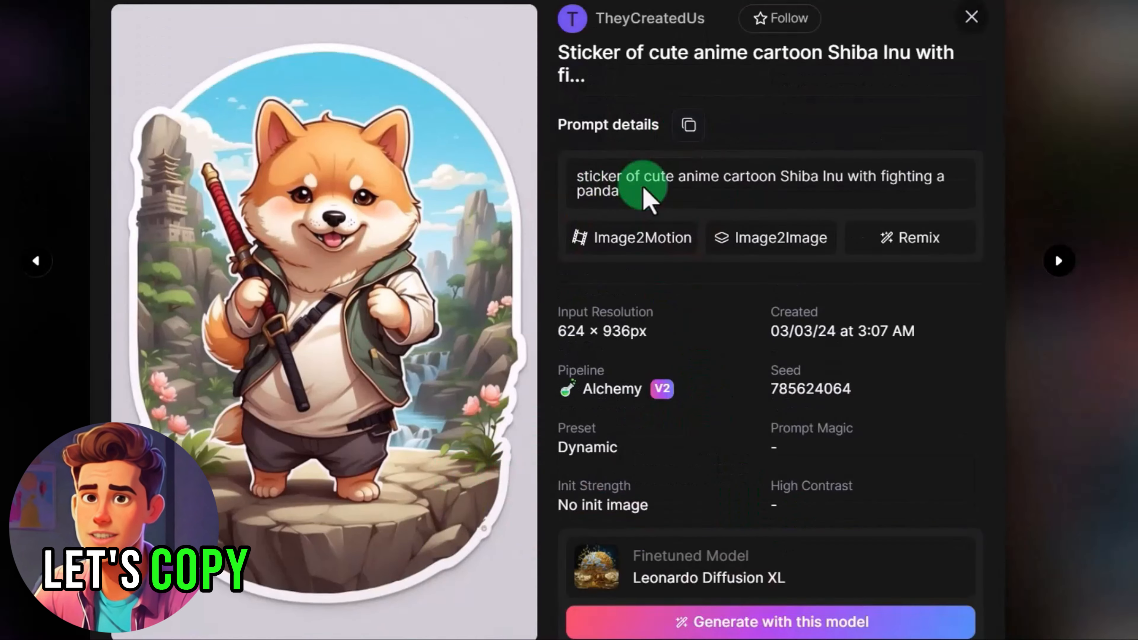
# Copy the Shiba Inu sticker's prompt and start image generation with its Leonardo Diffusion XL model
pyautogui.click(587, 179)
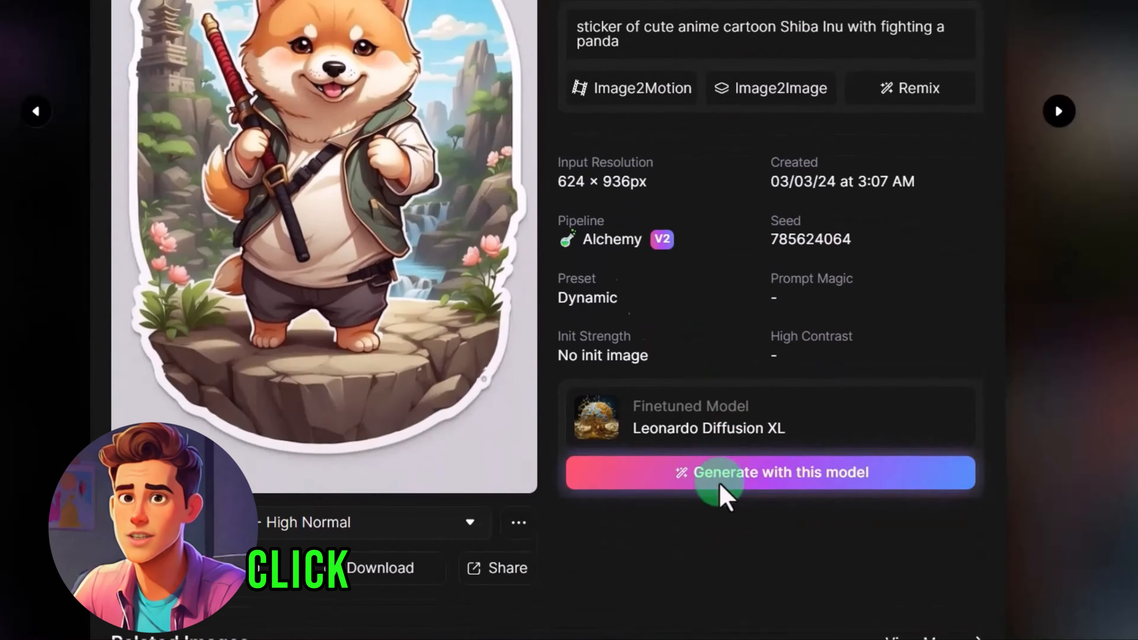
pyautogui.click(730, 622)
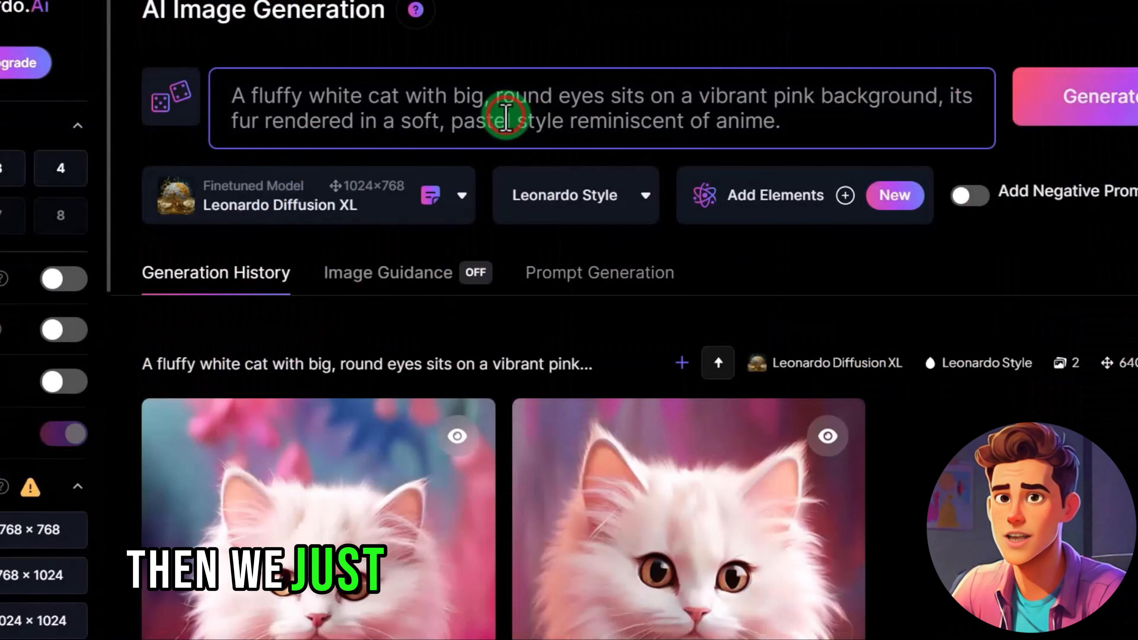
# Replace the existing cat prompt with "sticker of cute anime cartoon Shiba Inu with fighting a panda"
pyautogui.tripleClick(508, 103)
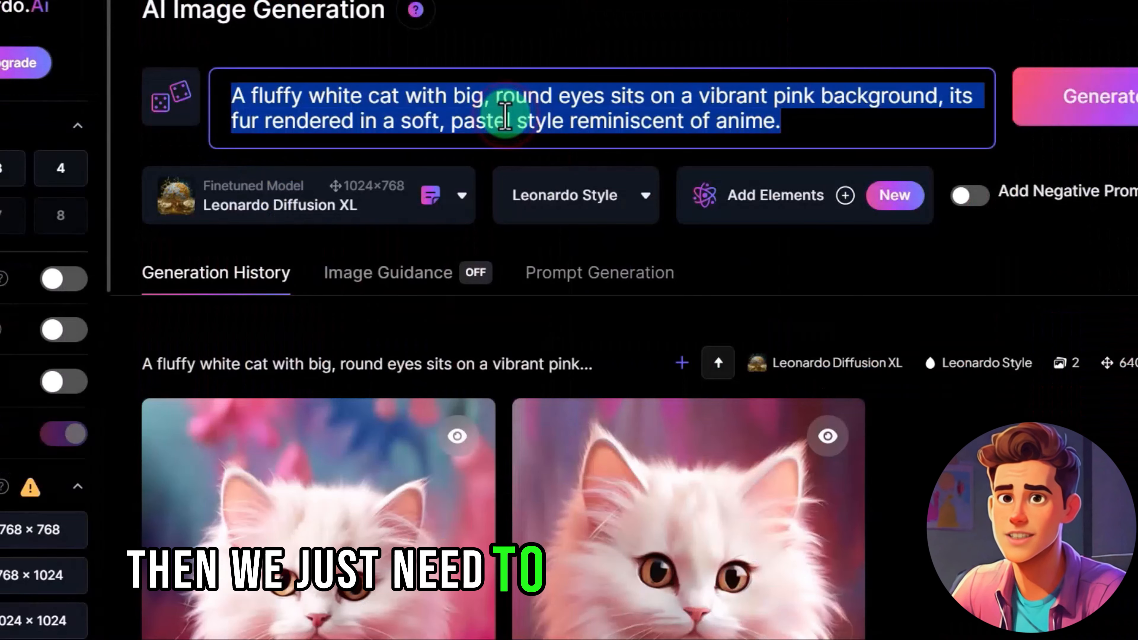
pyautogui.press('BackSpace')
pyautogui.hotkey('ctrl', 'v')
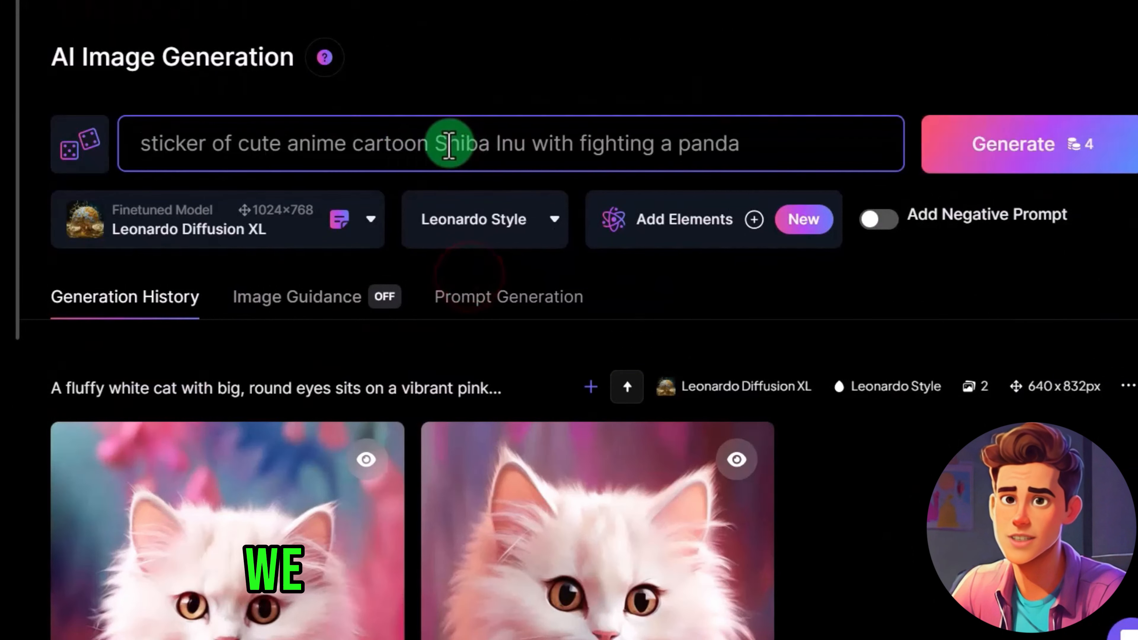
# Change the subject after "cartoon" in the prompt to "dog" and generate images from "sticker of cute anime cartoon dog"
pyautogui.moveTo(500, 136); pyautogui.dragTo(732, 151)
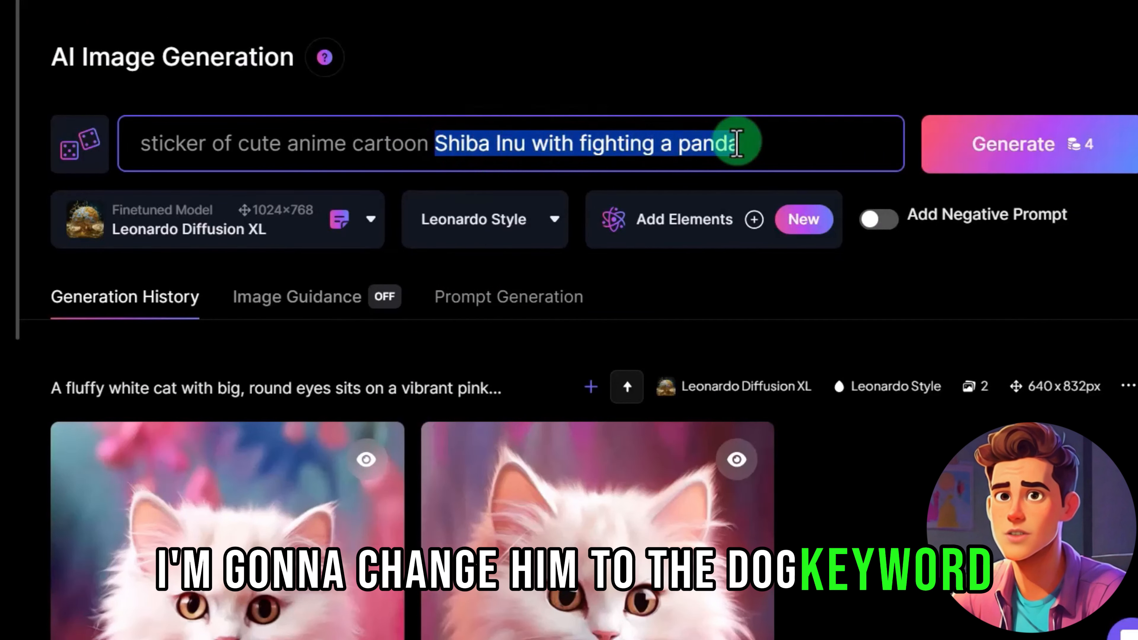
pyautogui.write('dog')
pyautogui.click(491, 87)
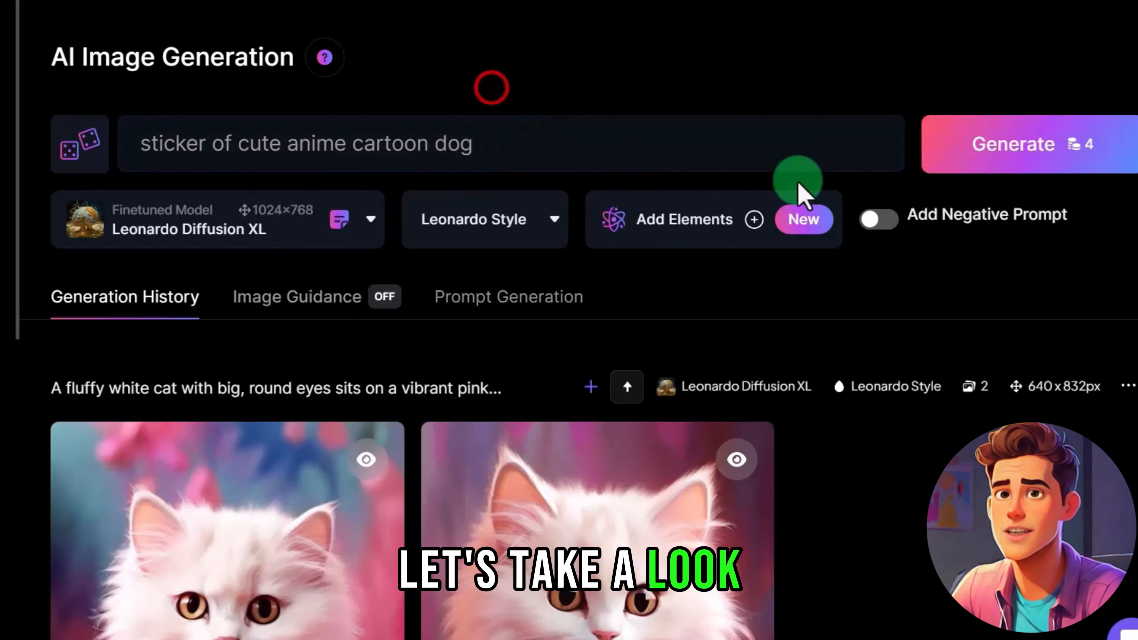
pyautogui.click(991, 139)
# Examine the two generated dog stickers and compare them with the prompt that produced them
pyautogui.scroll(-9, 614, 293)
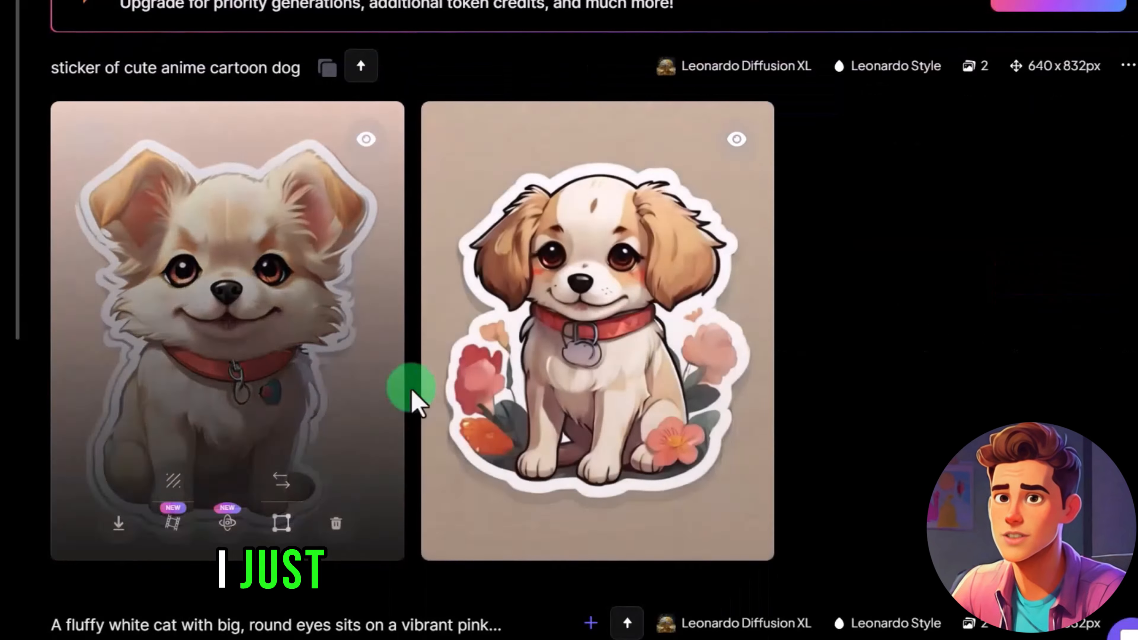
pyautogui.scroll(4, 769, 315)
pyautogui.scroll(5, 752, 281)
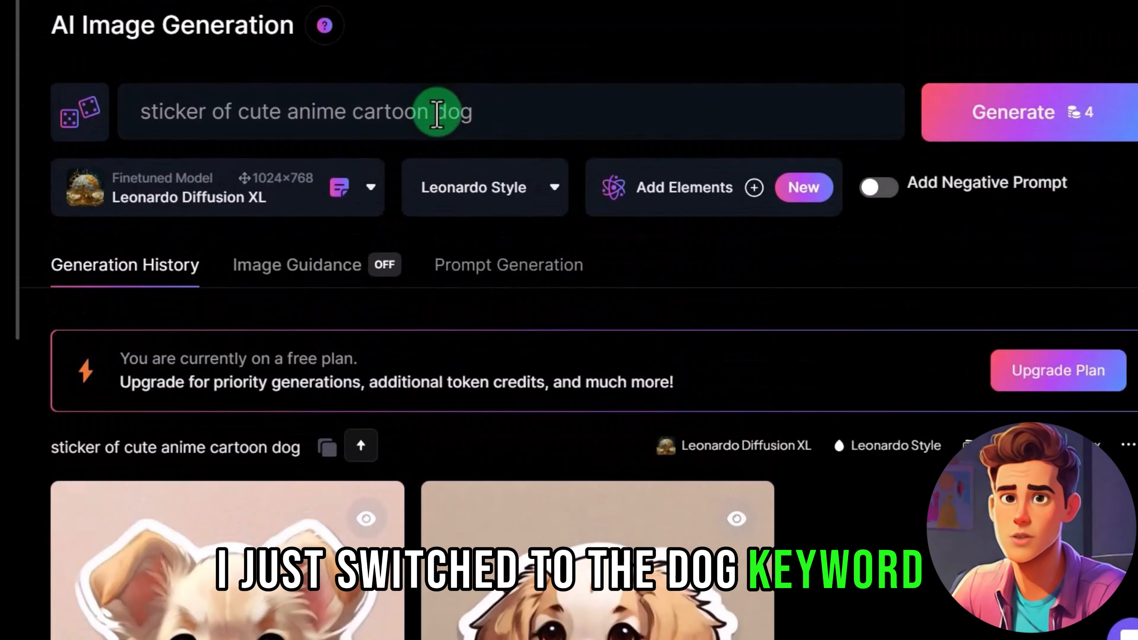
pyautogui.scroll(-8, 437, 115)
pyautogui.scroll(-2, 305, 275)
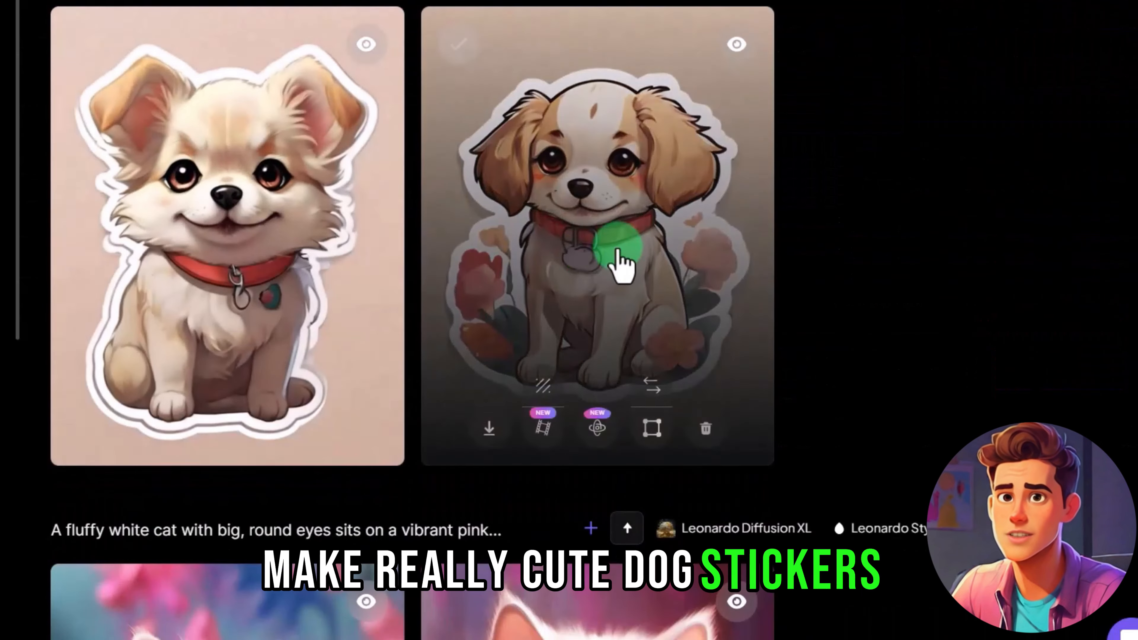
pyautogui.scroll(1, 492, 305)
pyautogui.scroll(6, 864, 297)
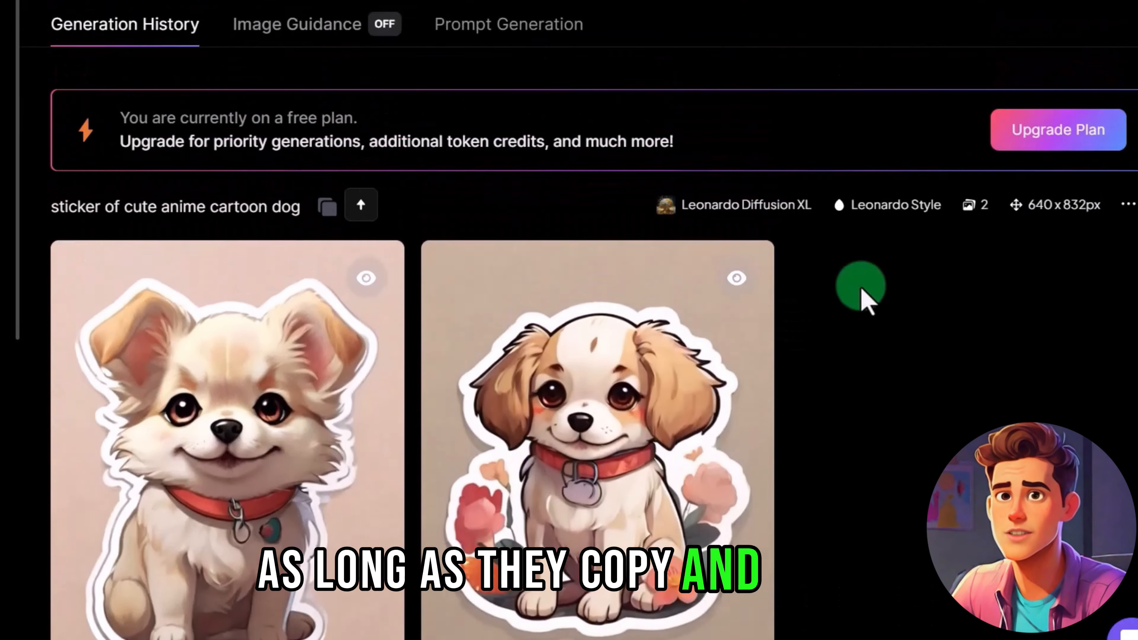
pyautogui.scroll(-2, 492, 372)
pyautogui.scroll(5, 618, 228)
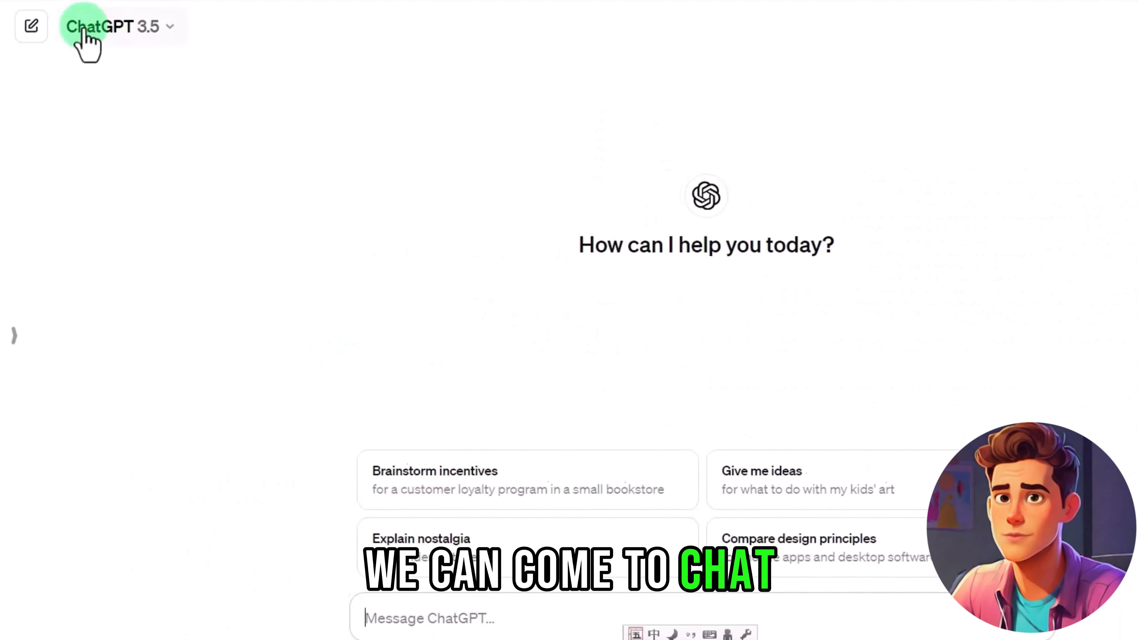
# Switch to ChatGPT and enter the request "Please write down 60 types of animals"
pyautogui.click(444, 612)
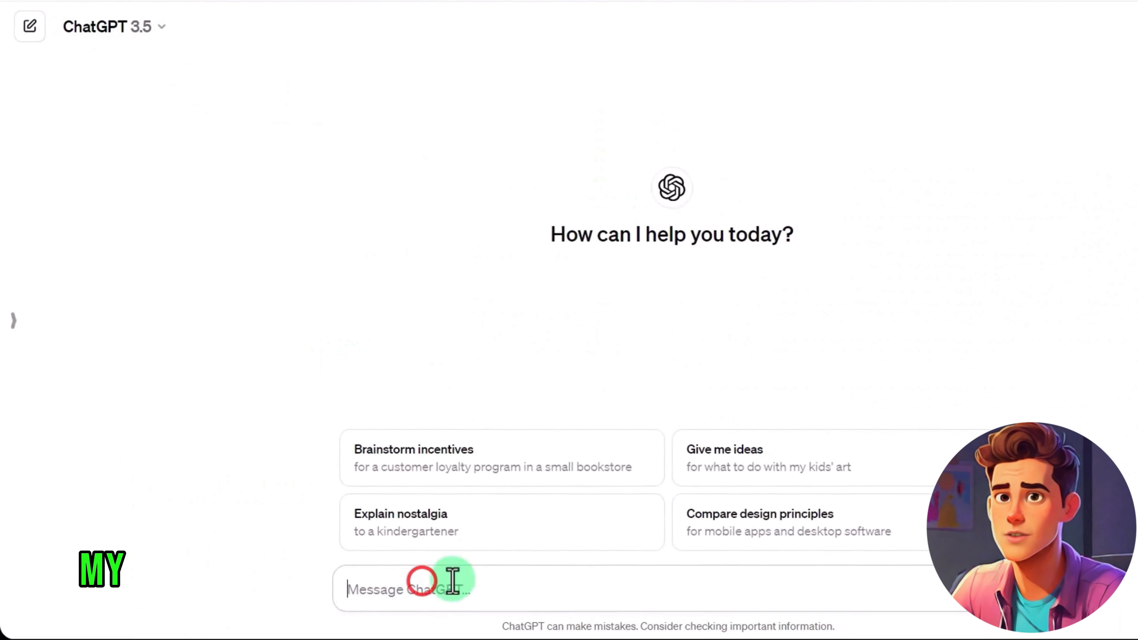
pyautogui.write('Please write down 60 types of animals')
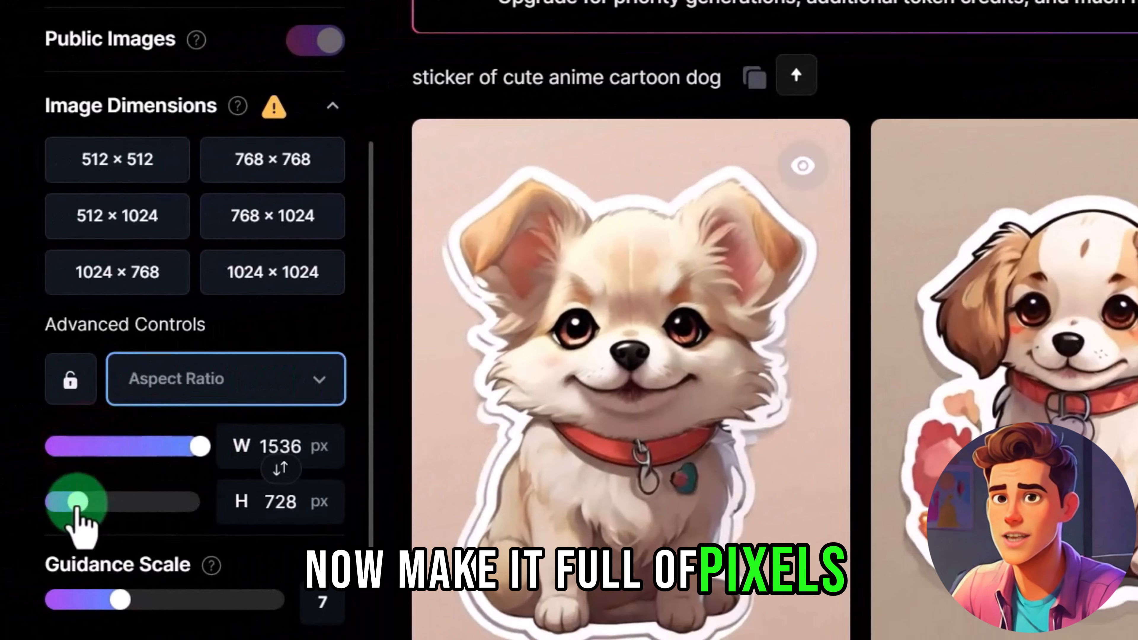
# Switch to Leonardo.Ai, set the image height to 1536 px to match the width, and generate images from "sticker of cute anime cartoon Lobster"
pyautogui.moveTo(84, 521); pyautogui.dragTo(199, 501)
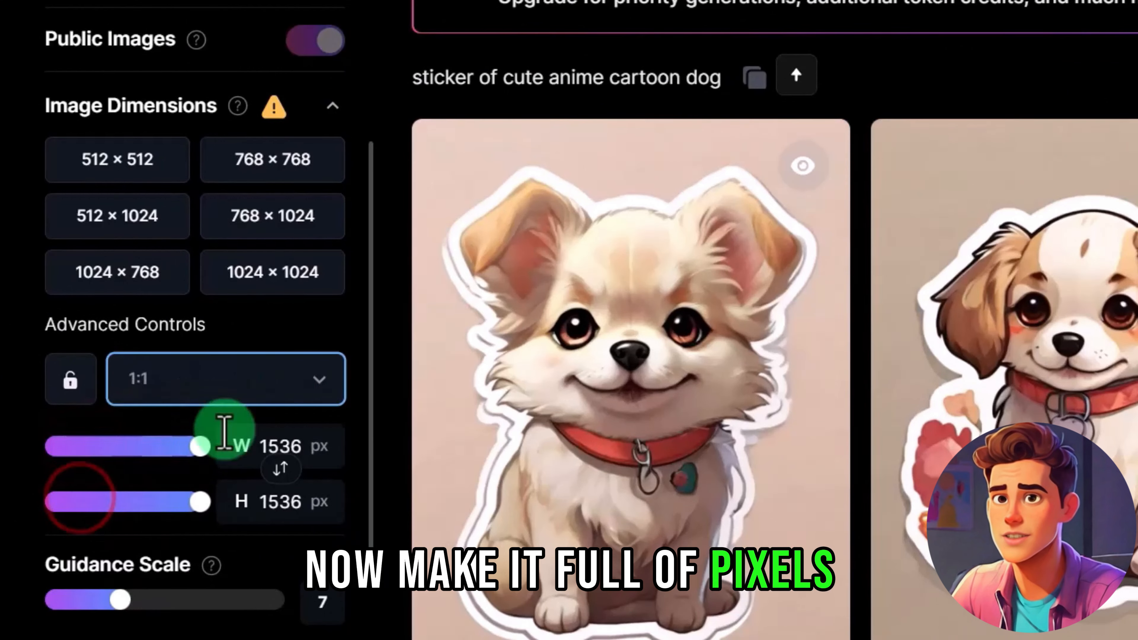
pyautogui.click(202, 443)
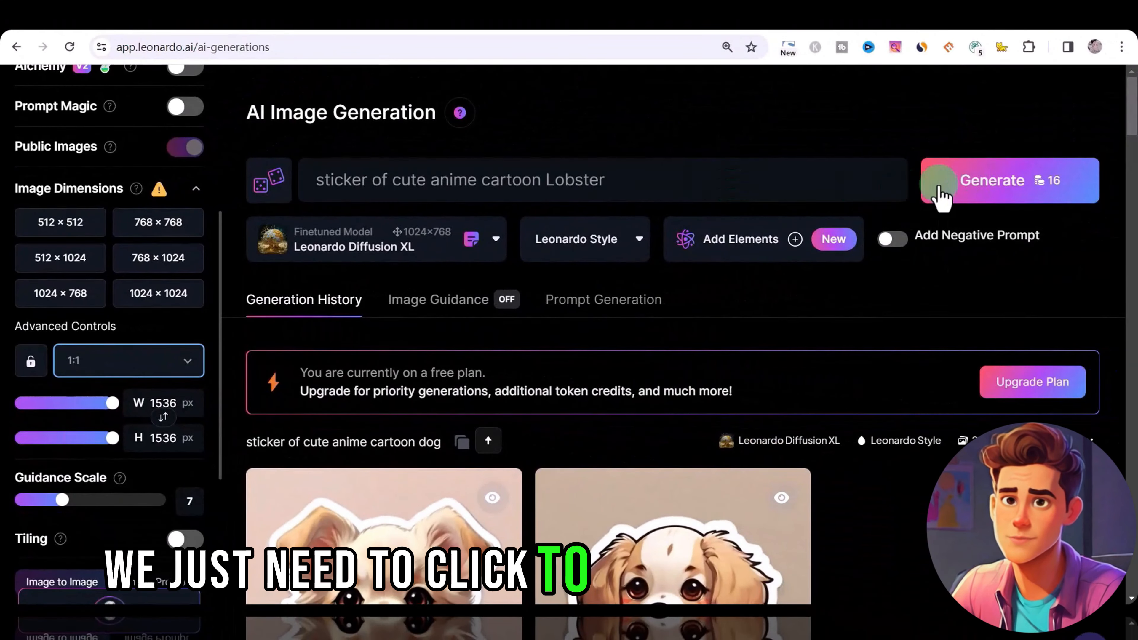
pyautogui.click(966, 182)
# Open the generated lobster sticker, download its image, and close the preview
pyautogui.click(495, 346)
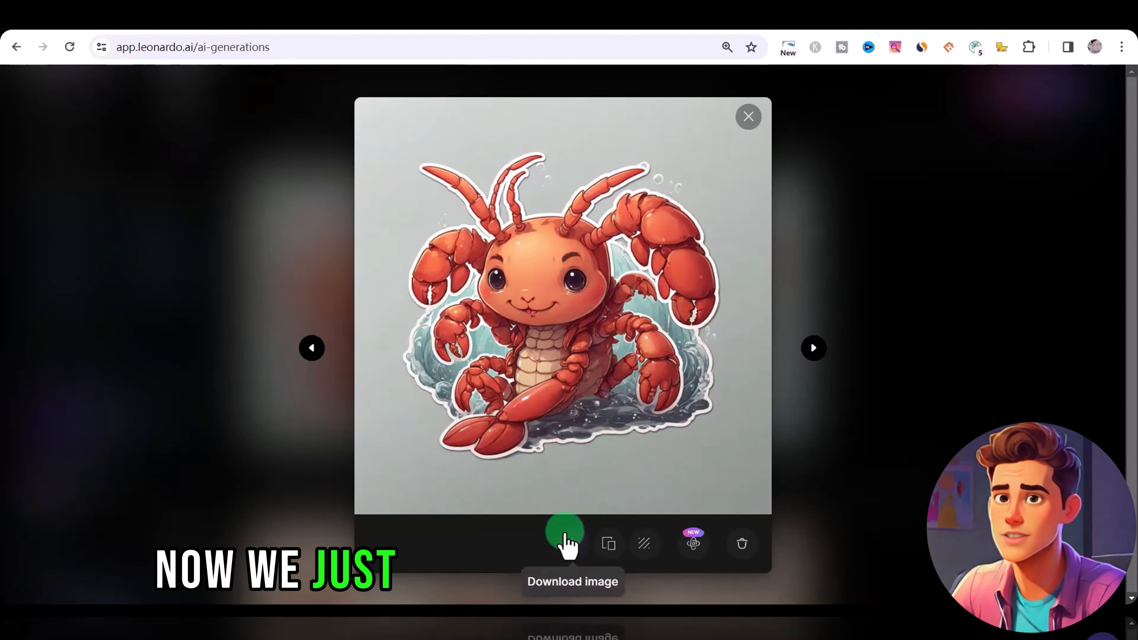
pyautogui.click(570, 544)
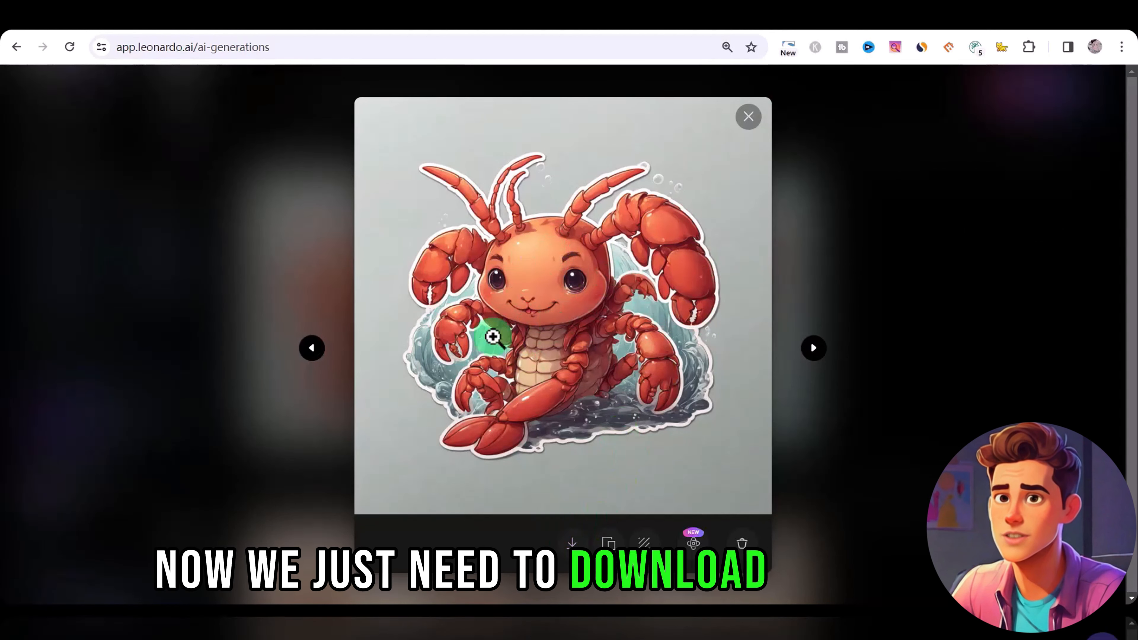
pyautogui.click(748, 117)
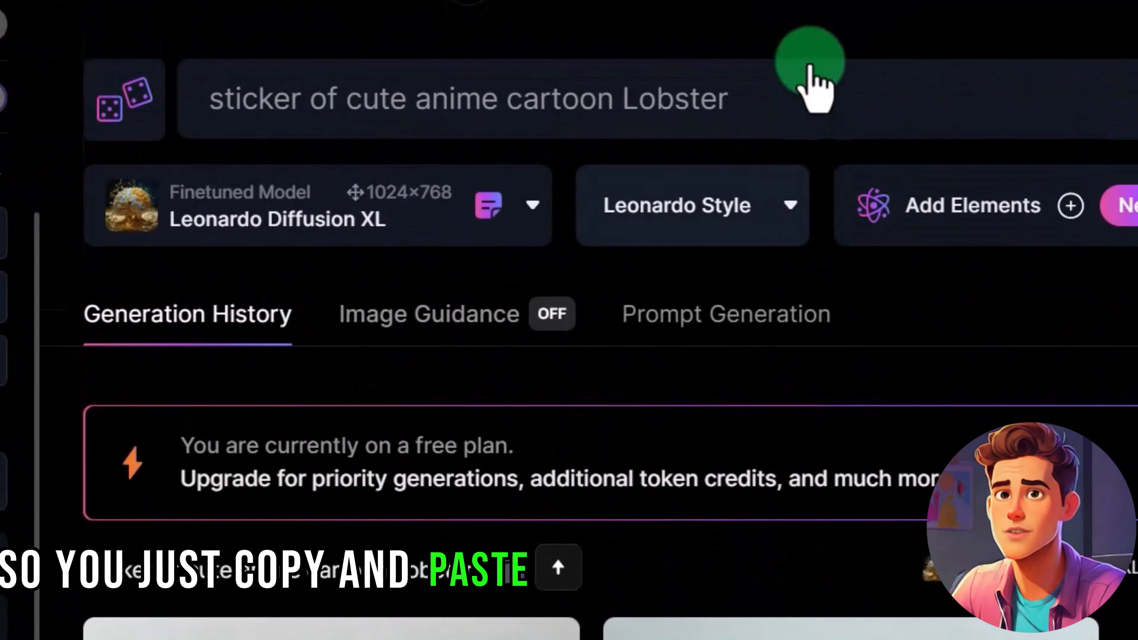
# Replace "Lobster" in the prompt with "Salamander" and submit it
pyautogui.scroll(1, 810, 67)
pyautogui.moveTo(629, 165); pyautogui.dragTo(739, 155)
pyautogui.write('Salamander')
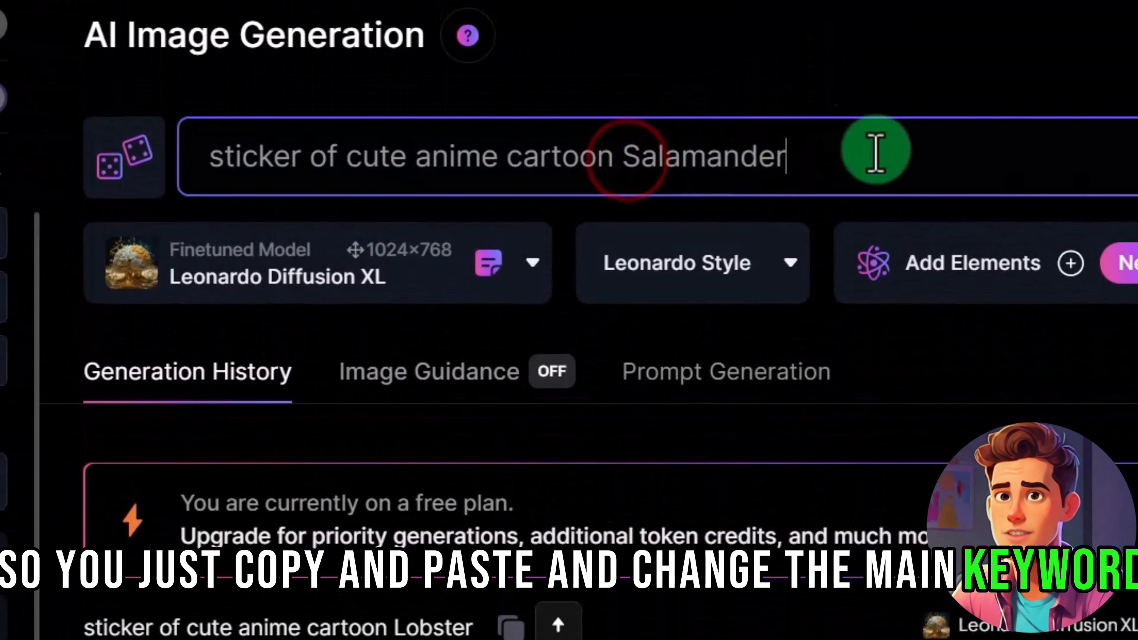
pyautogui.press('Return')
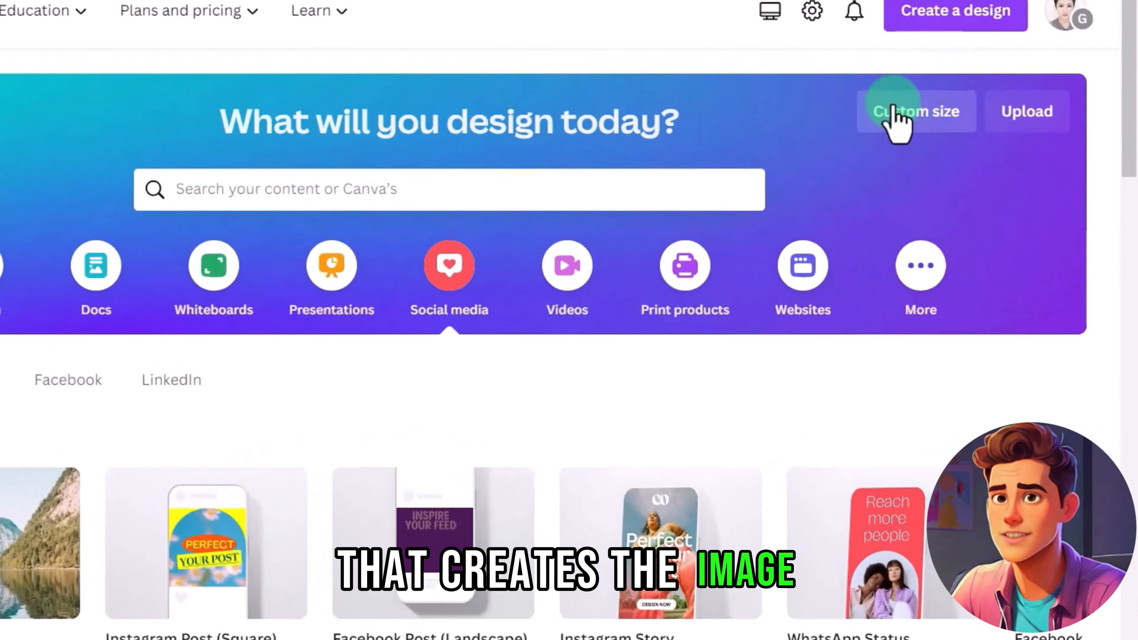
# Switch to Canva and create a custom-size design of 1800 × 1800 px
pyautogui.click(979, 165)
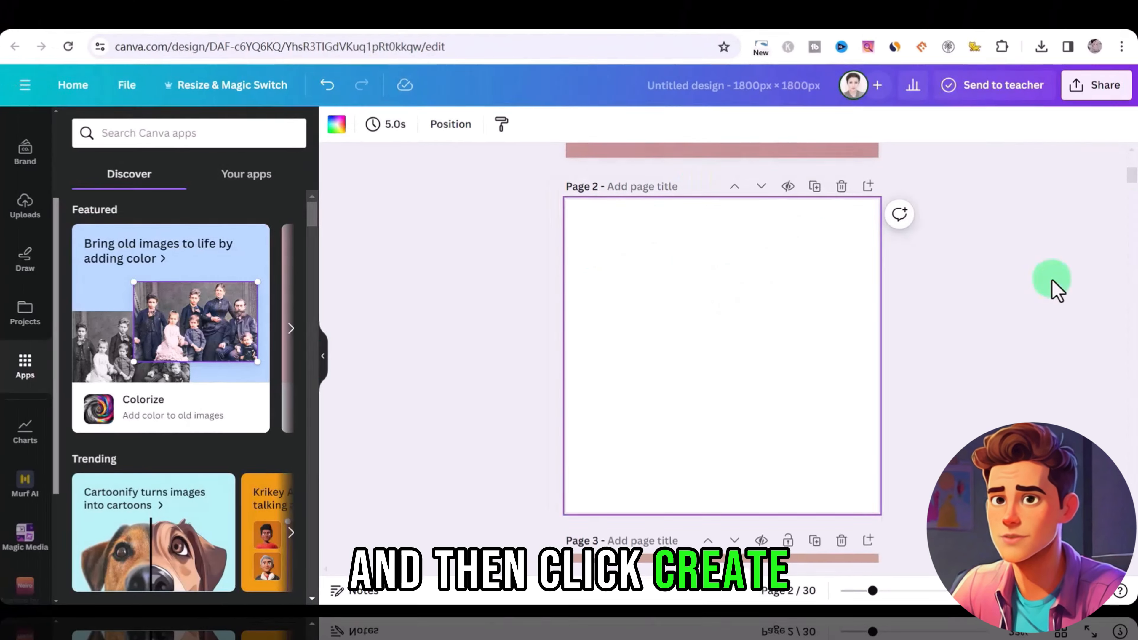
# Examine the animal sticker designs on the first pages of the Canva design, from the puppies to the sloth
pyautogui.scroll(5, 1120, 179)
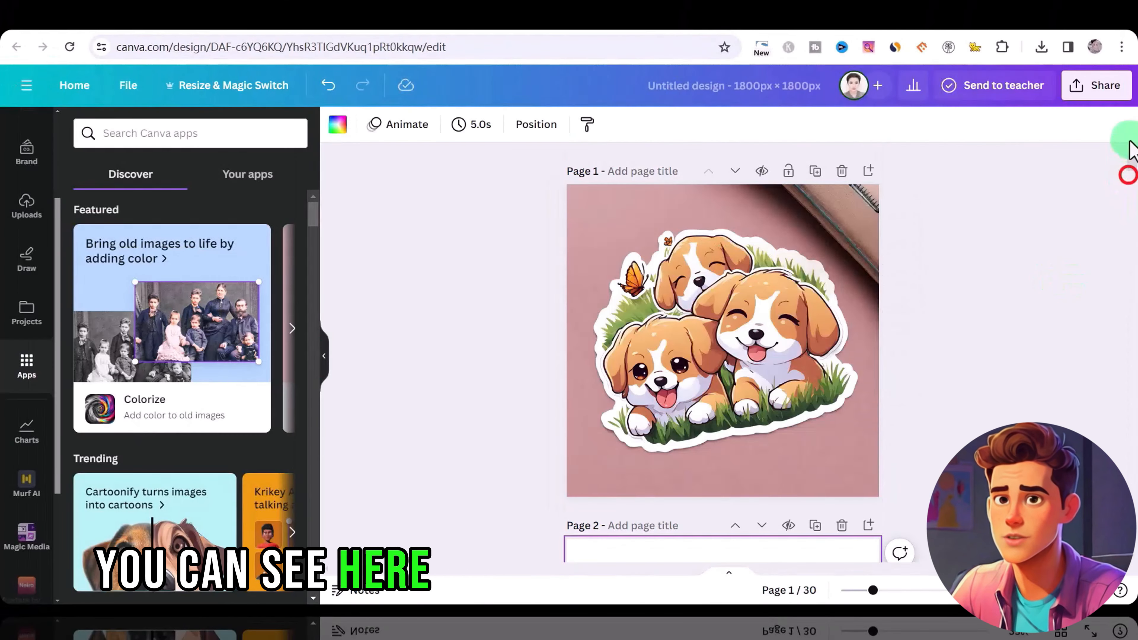
pyautogui.scroll(-1, 686, 287)
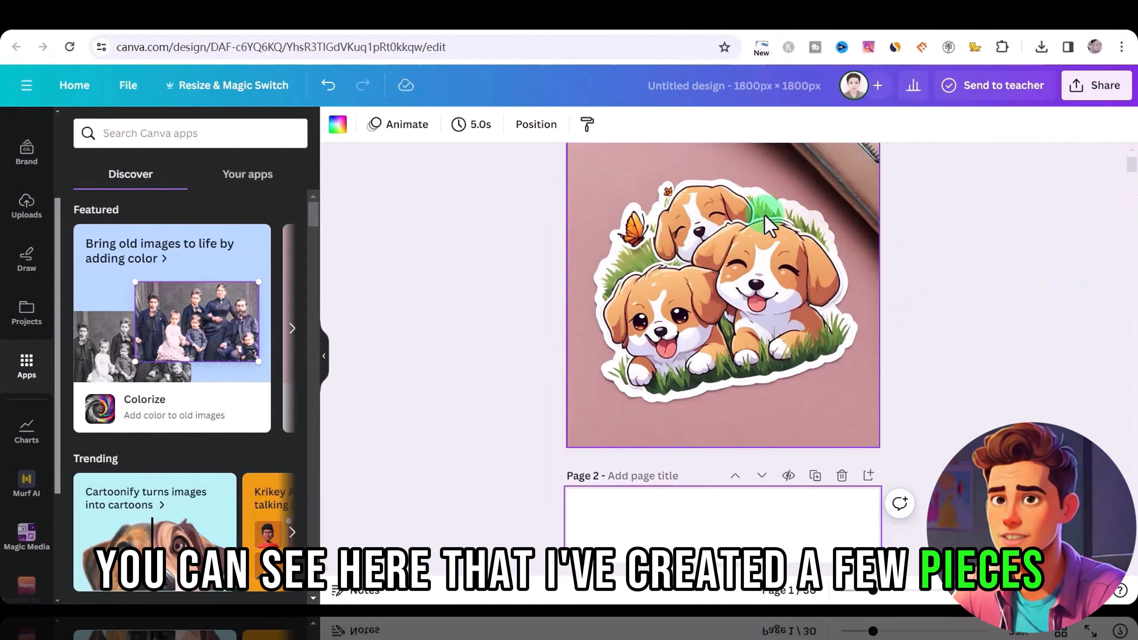
pyautogui.scroll(1, 762, 237)
pyautogui.scroll(-2, 1062, 261)
pyautogui.scroll(-12, 737, 318)
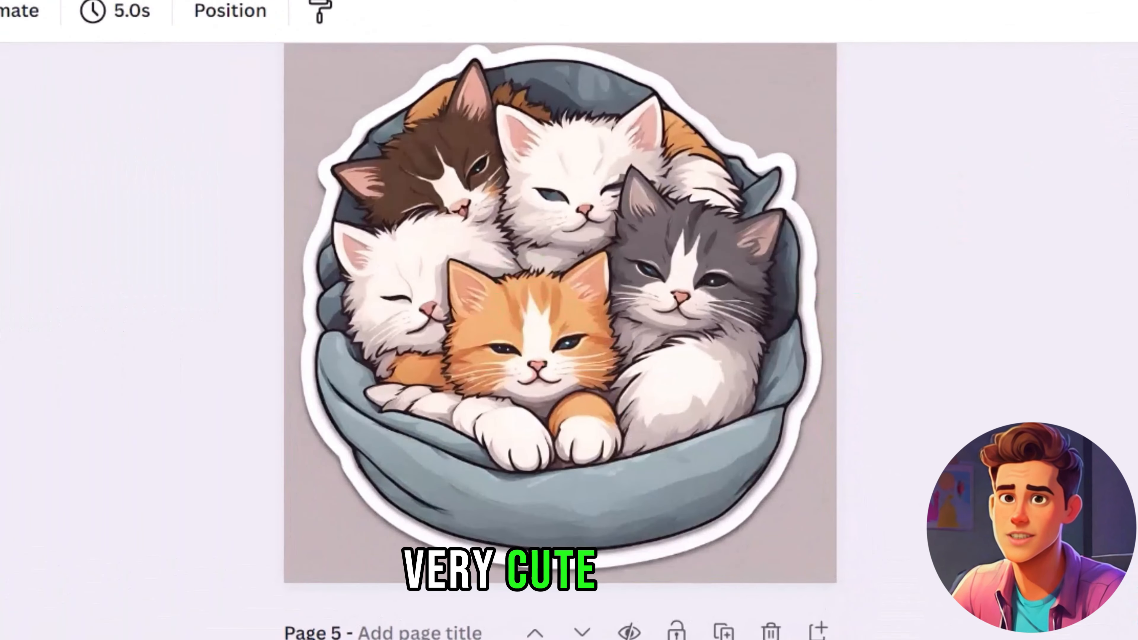
pyautogui.scroll(-8, 719, 254)
pyautogui.scroll(2, 673, 310)
pyautogui.scroll(-5, 674, 310)
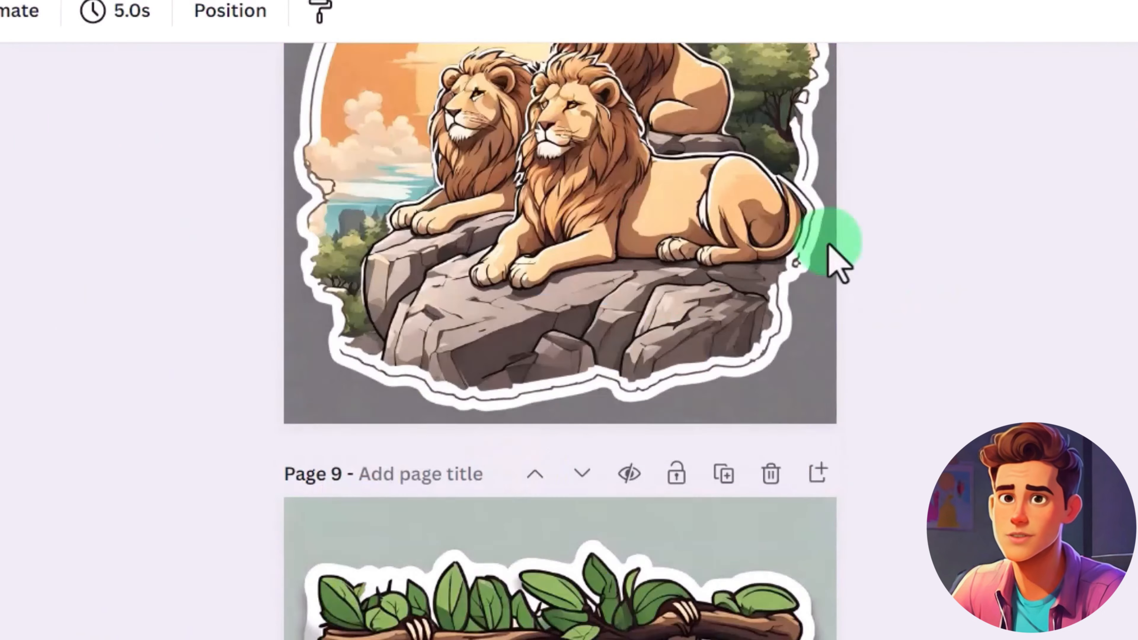
pyautogui.scroll(3, 656, 239)
pyautogui.scroll(-6, 647, 394)
pyautogui.scroll(1, 609, 298)
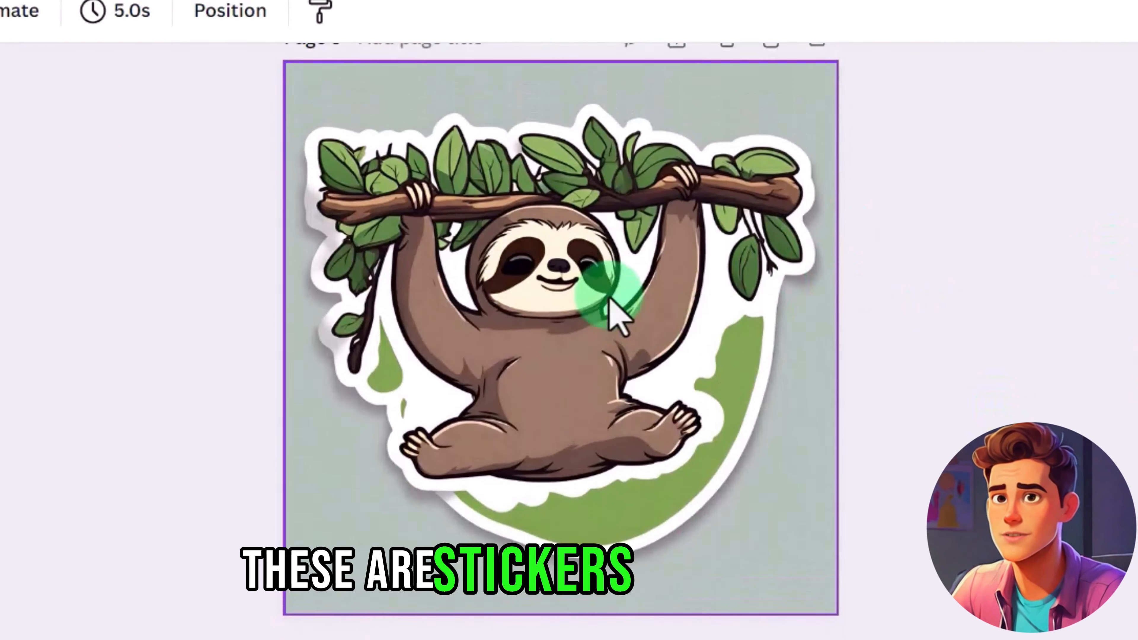
pyautogui.scroll(3, 608, 299)
# Examine the food sticker designs, including the sushi and bread characters, on the pages after the sloth
pyautogui.scroll(-10, 627, 403)
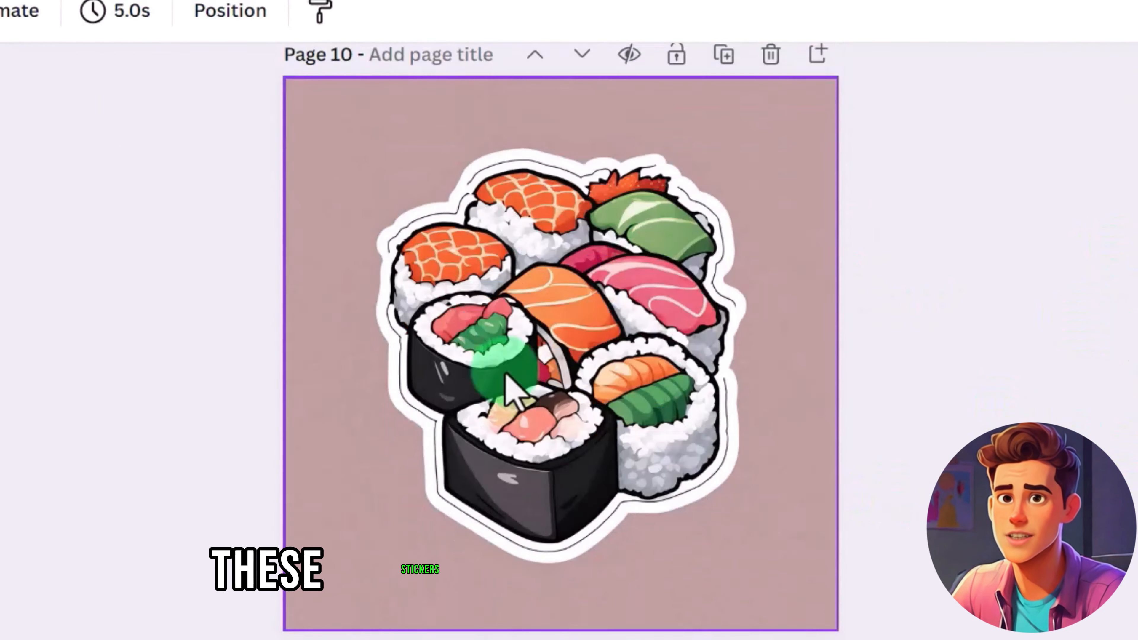
pyautogui.scroll(-4, 673, 368)
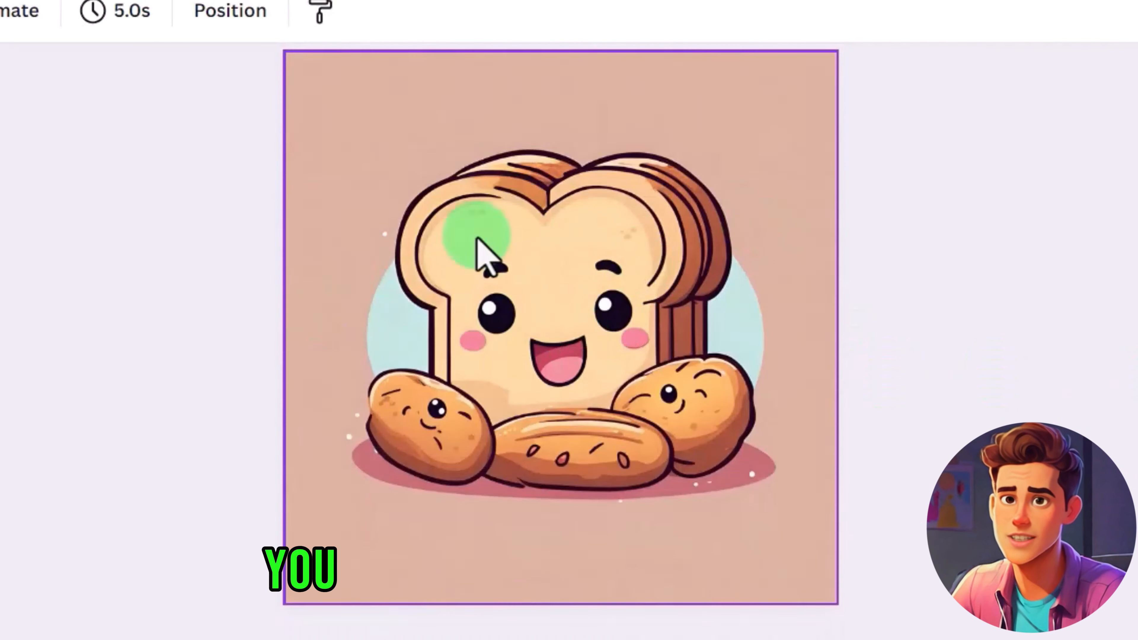
pyautogui.scroll(1, 520, 394)
pyautogui.scroll(-14, 469, 448)
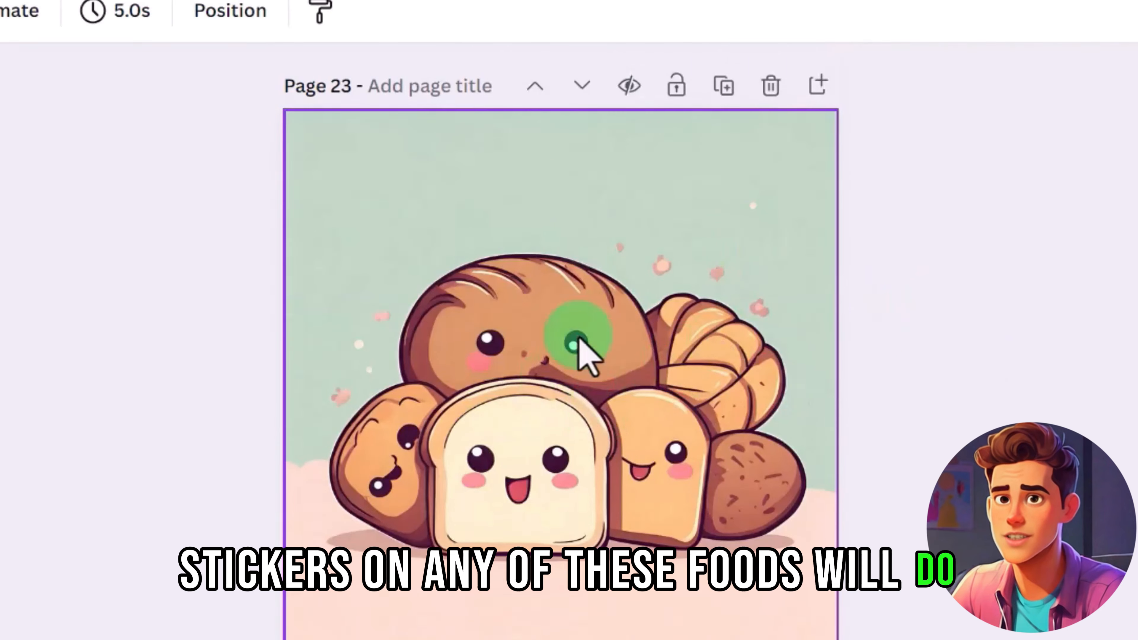
# Select the blank page 2, search the Canva apps for "magic", and open Magic Media
pyautogui.click(808, 521)
pyautogui.click(719, 406)
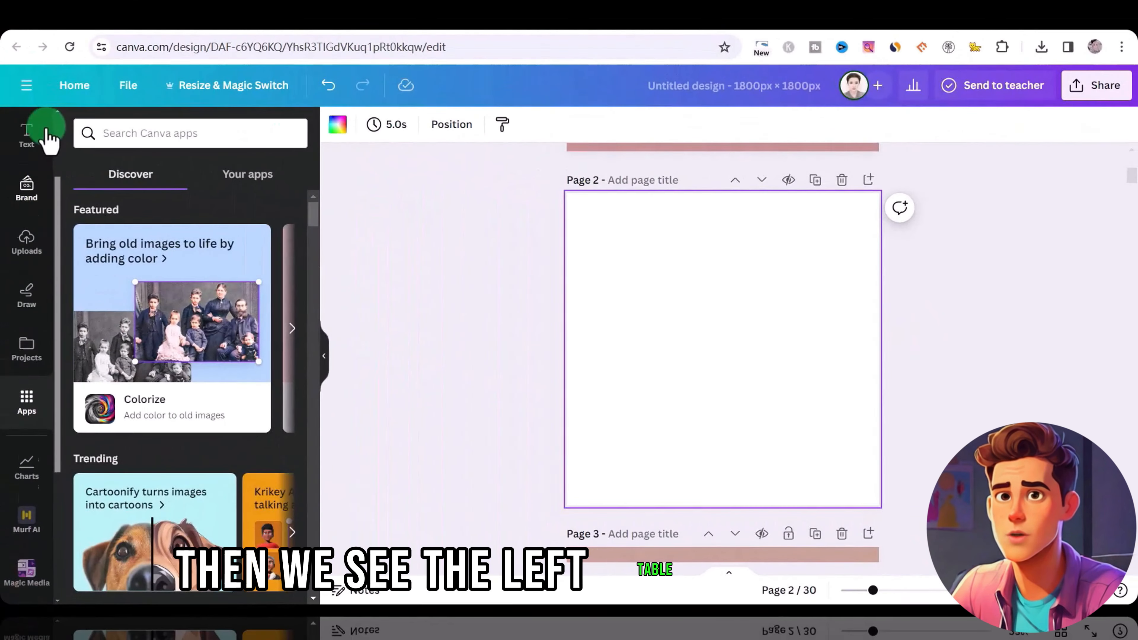
pyautogui.scroll(2, 47, 175)
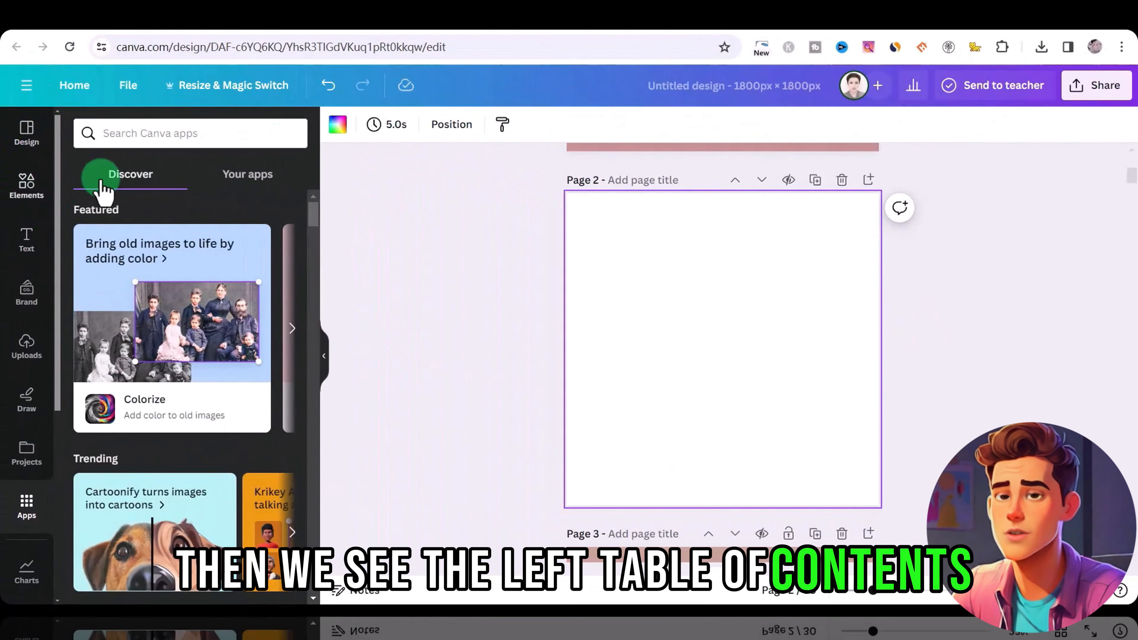
pyautogui.scroll(-3, 31, 305)
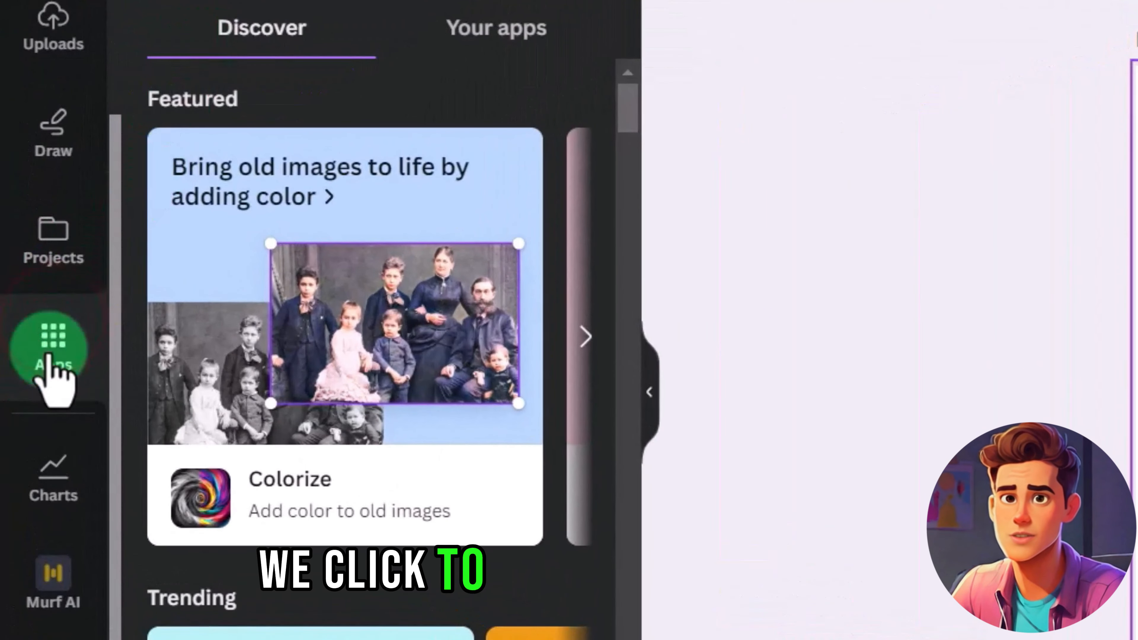
pyautogui.scroll(1, 87, 355)
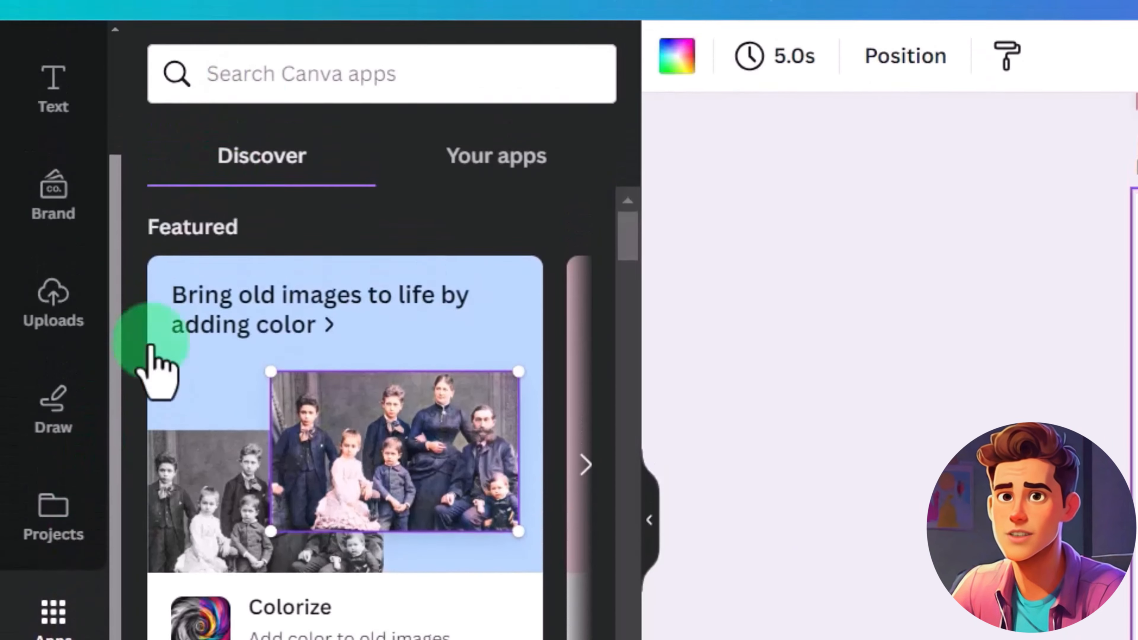
pyautogui.click(274, 109)
pyautogui.write('magic')
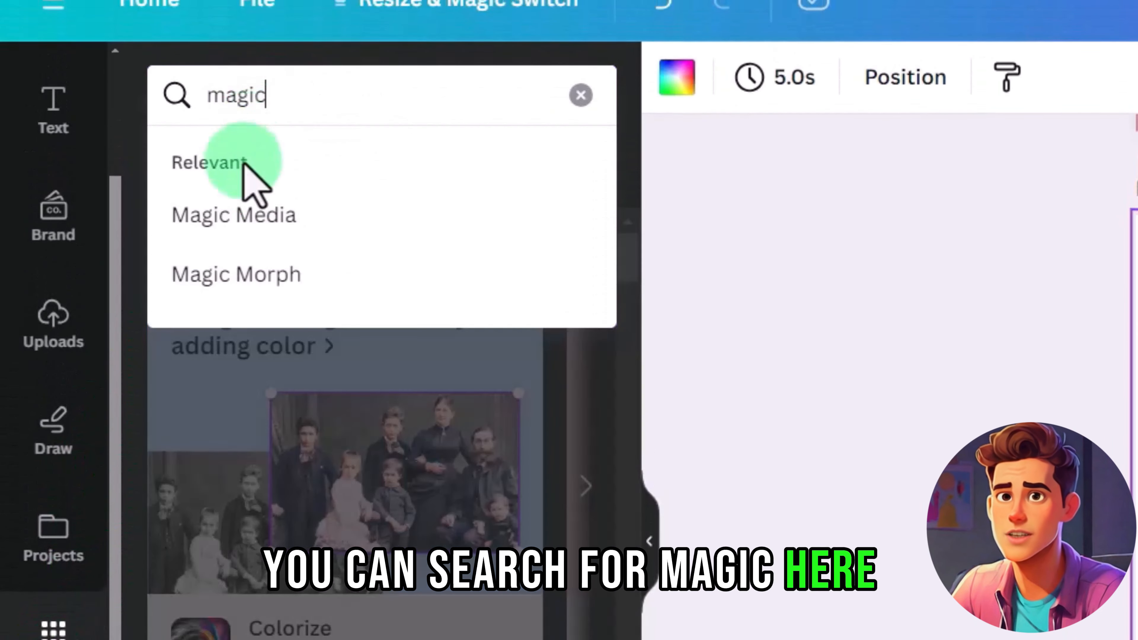
pyautogui.click(252, 224)
pyautogui.click(197, 233)
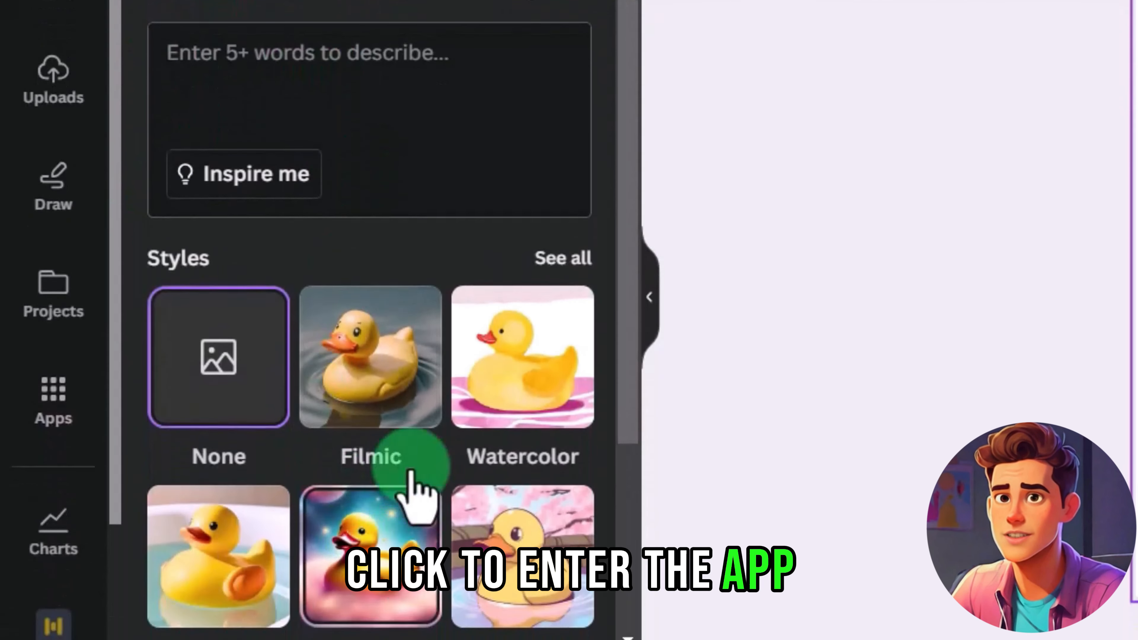
# Enter the image description "Cute mouse,happy, anime, cartoon, solid color background, sticker", with "happy" appearing only once
pyautogui.click(341, 91)
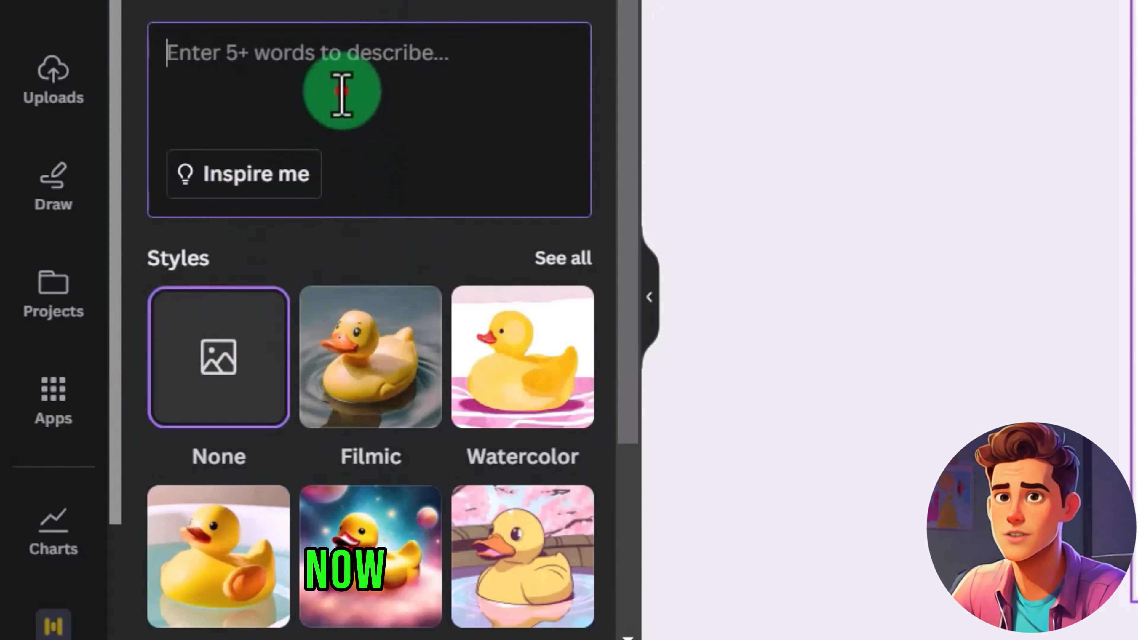
pyautogui.write('Cute mouse, happy, happy, anime, cartoon, solid color background, sticker')
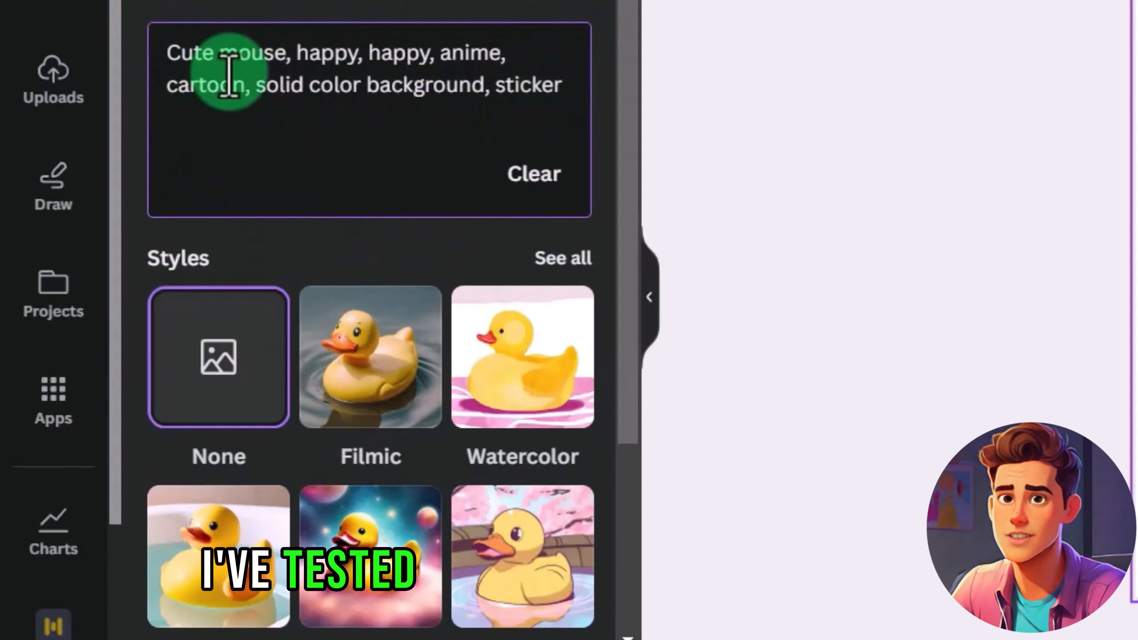
pyautogui.moveTo(368, 54); pyautogui.dragTo(292, 54)
pyautogui.press('BackSpace')
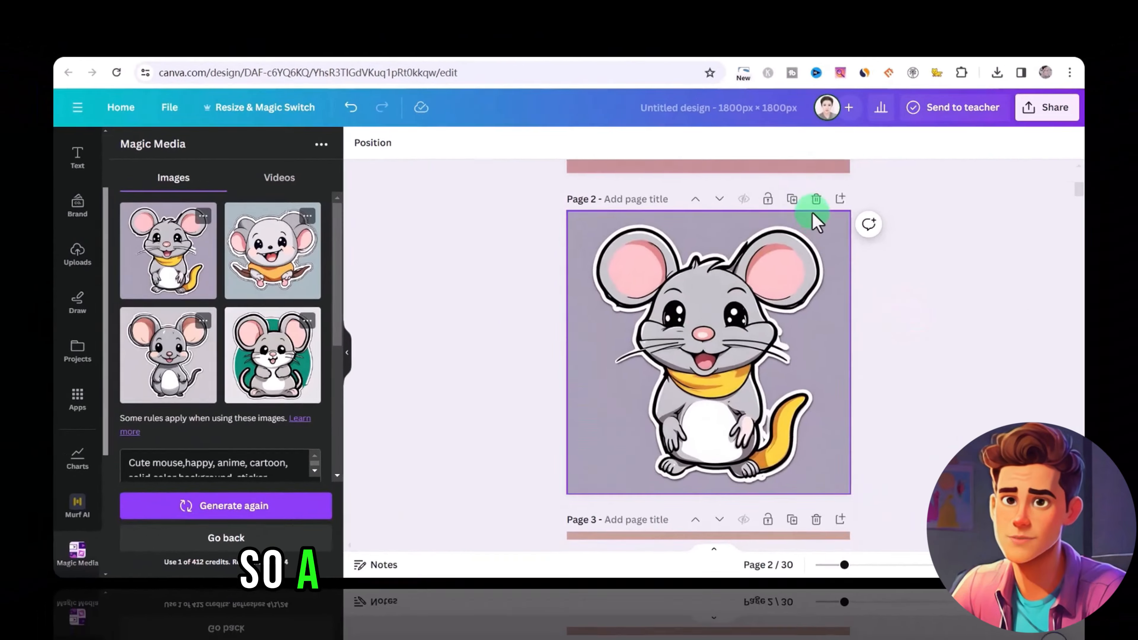
pyautogui.scroll(-2, 762, 251)
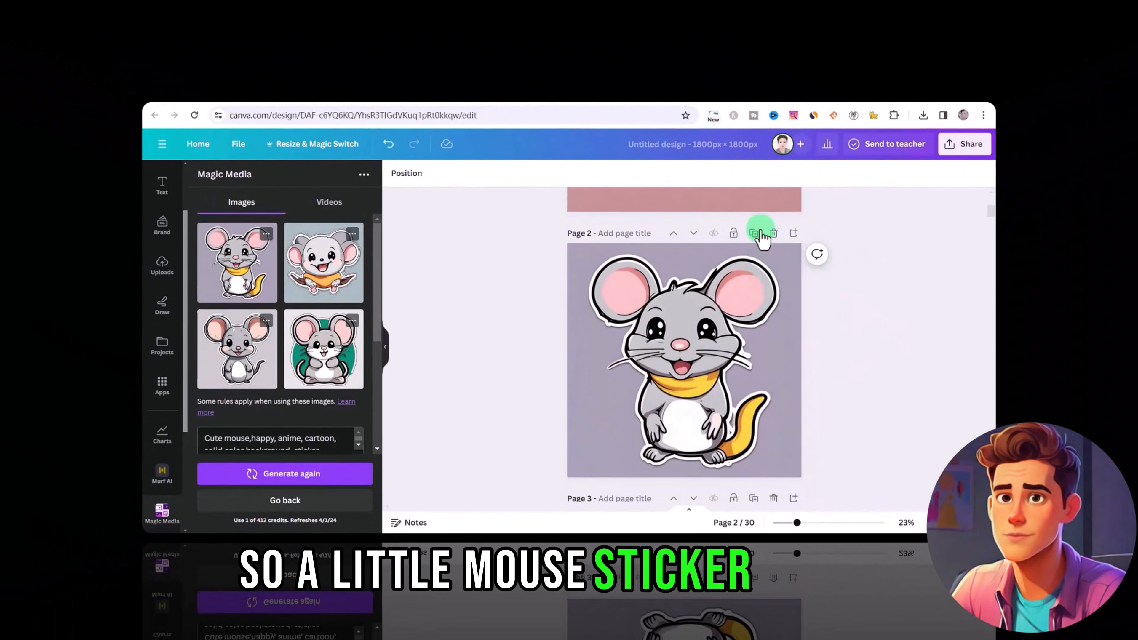
# Add a blank page after the mouse sticker page and highlight the word "mouse" in the Magic Media description
pyautogui.click(796, 234)
pyautogui.scroll(-2, 362, 397)
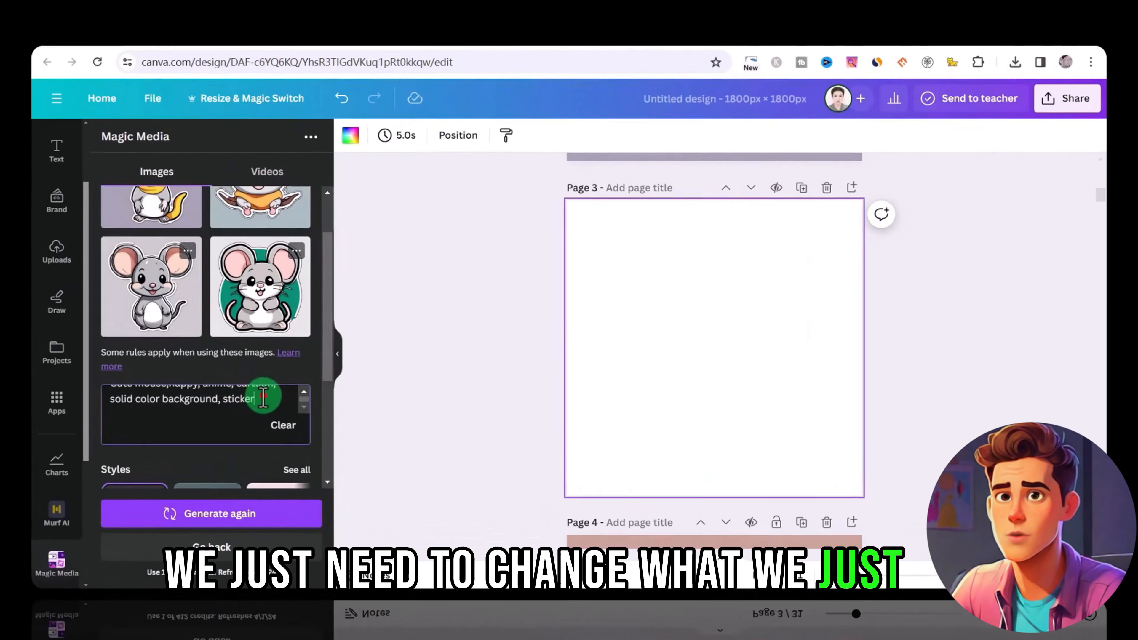
pyautogui.click(326, 383)
pyautogui.scroll(1, 219, 385)
pyautogui.moveTo(219, 392); pyautogui.dragTo(280, 391)
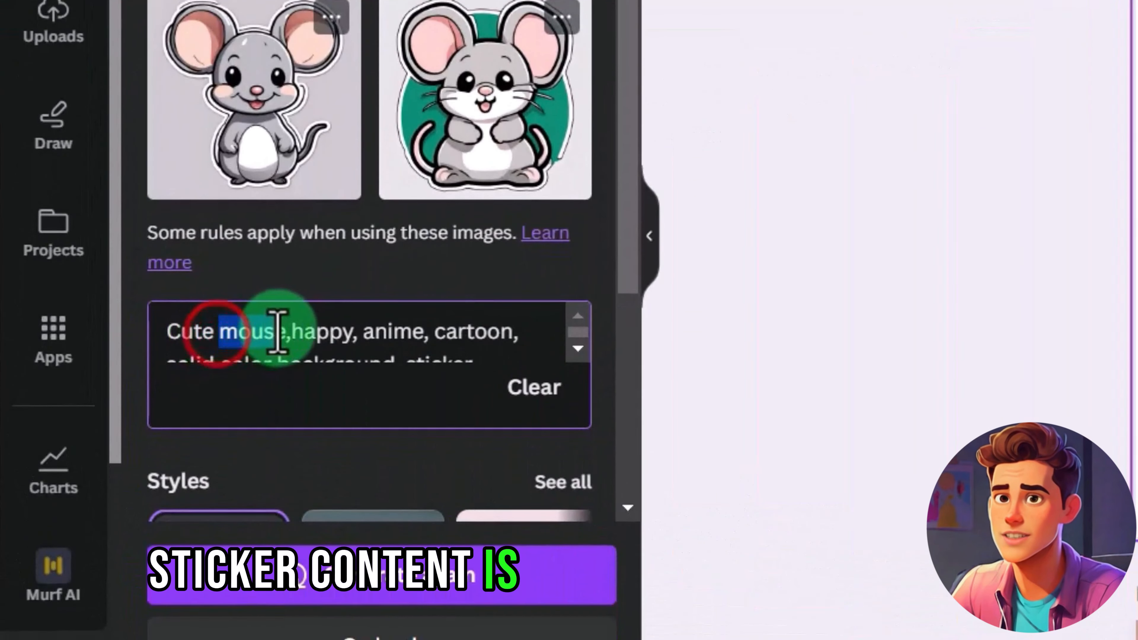
pyautogui.click(352, 381)
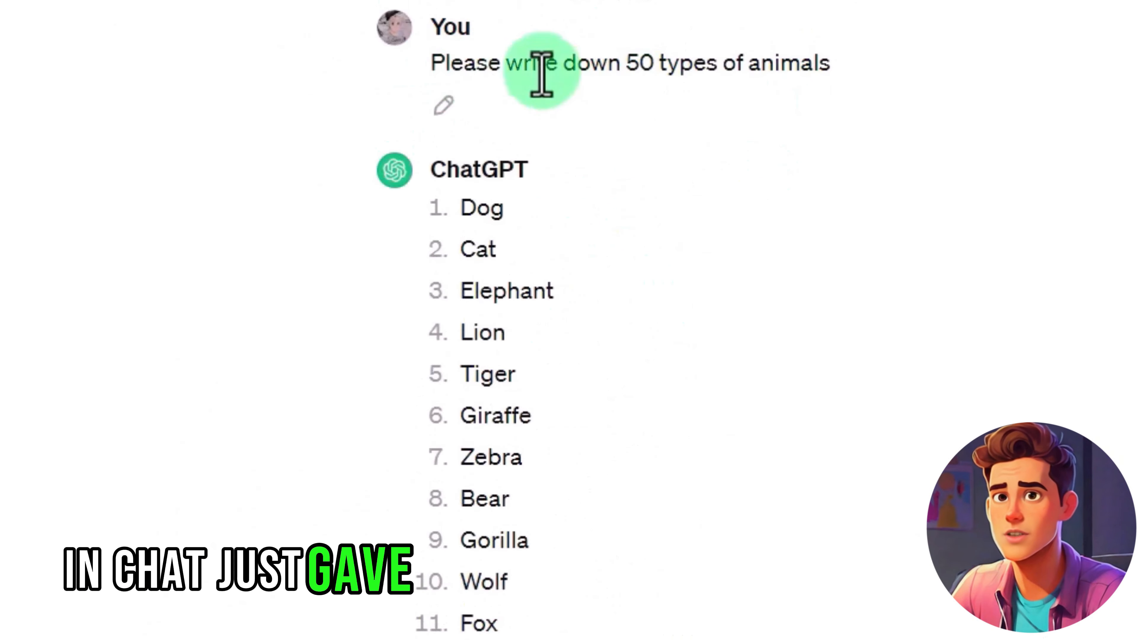
# Switch to ChatGPT and review the answer to "Please write down 50 types of animals" for a new keyword
pyautogui.moveTo(526, 63); pyautogui.dragTo(826, 61)
pyautogui.click(627, 237)
pyautogui.scroll(-3, 450, 386)
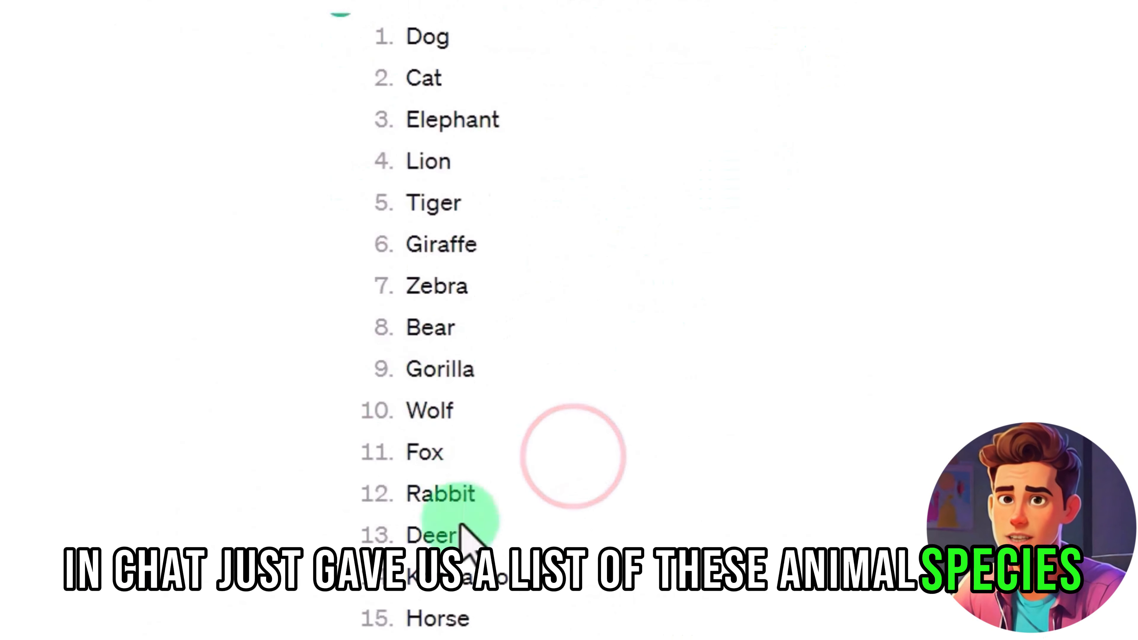
pyautogui.click(472, 267)
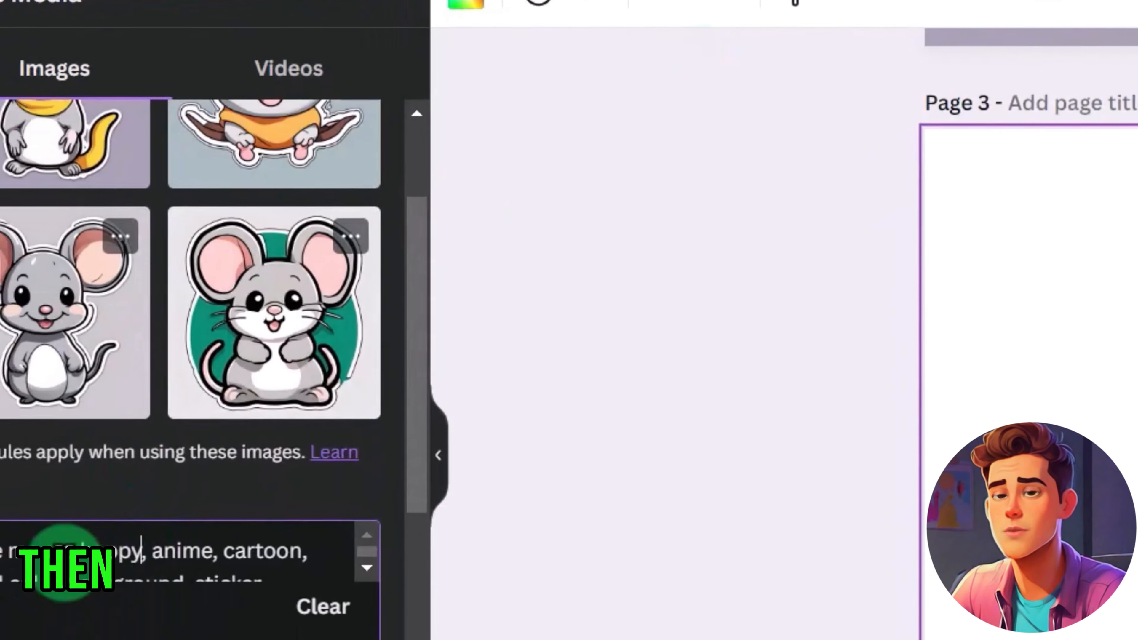
# Back in Canva, replace "mouse" with "Bear" in the Magic Media description and generate the images again
pyautogui.click(212, 356)
pyautogui.moveTo(277, 341); pyautogui.dragTo(285, 344)
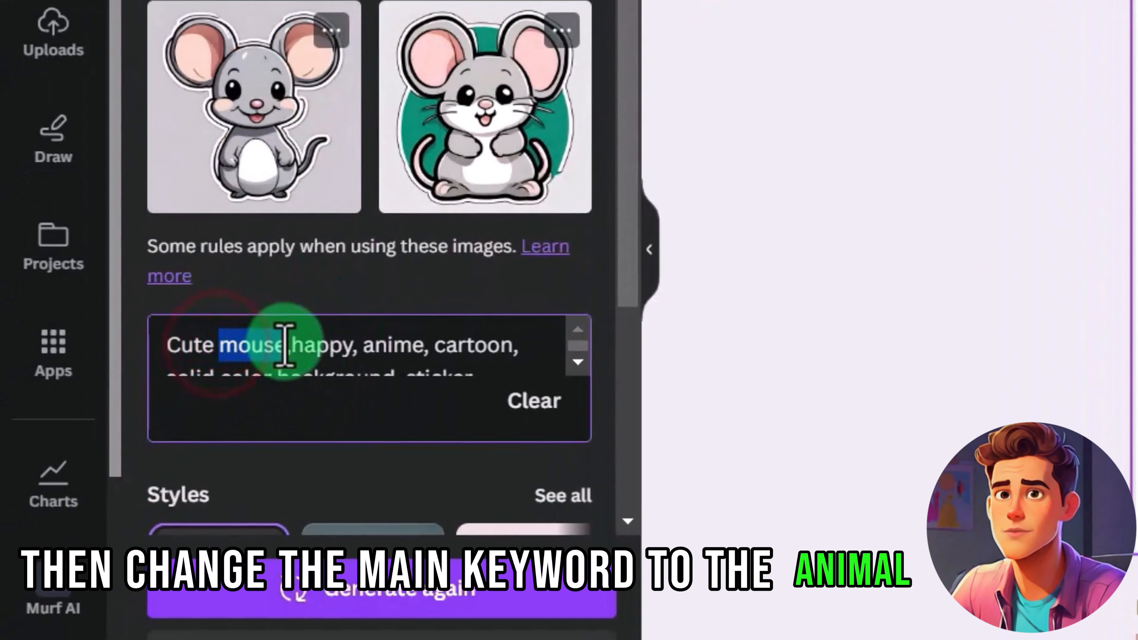
pyautogui.write('Bear')
pyautogui.press('Return')
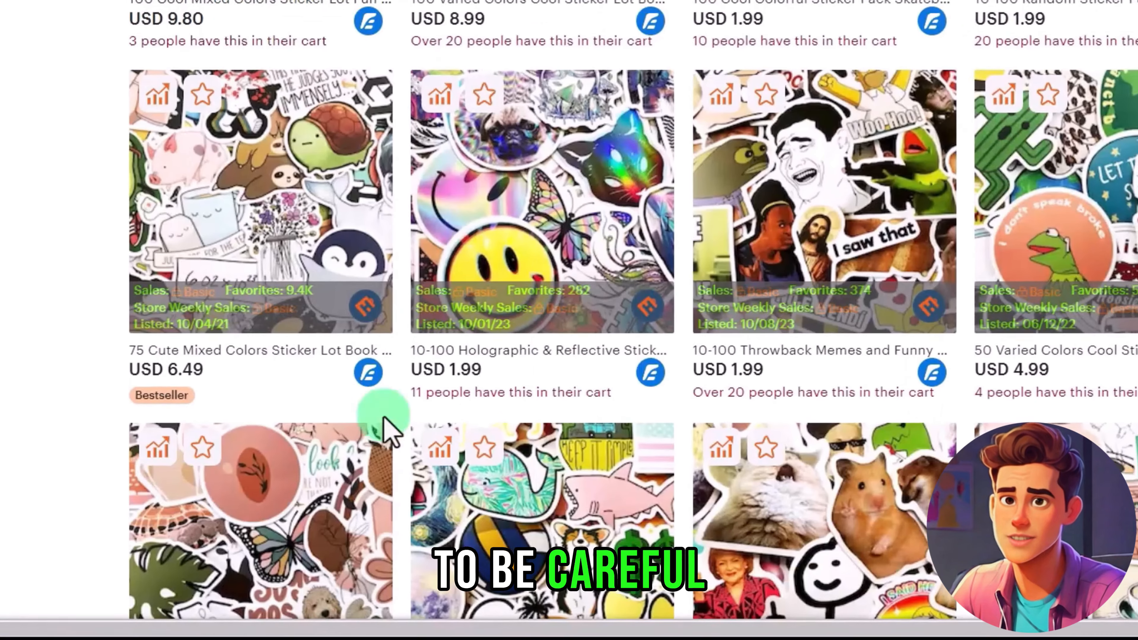
# Switch to the LeftoverBagels shop on Etsy and examine its shop statistics, featured items and sticker pack listings
pyautogui.scroll(2, 923, 144)
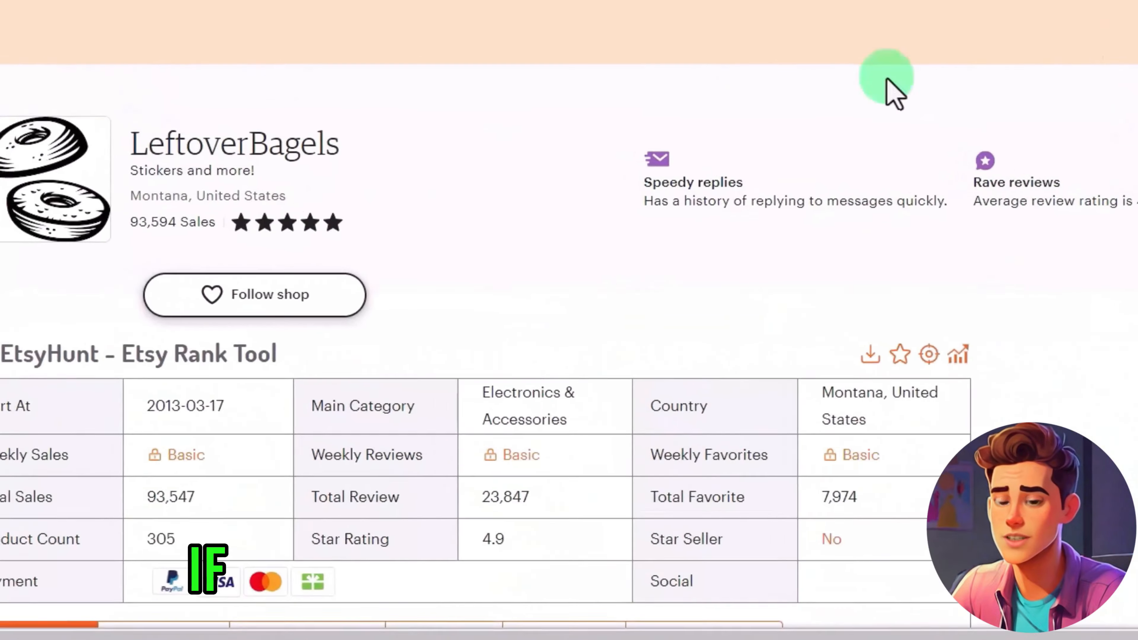
pyautogui.scroll(-11, 716, 264)
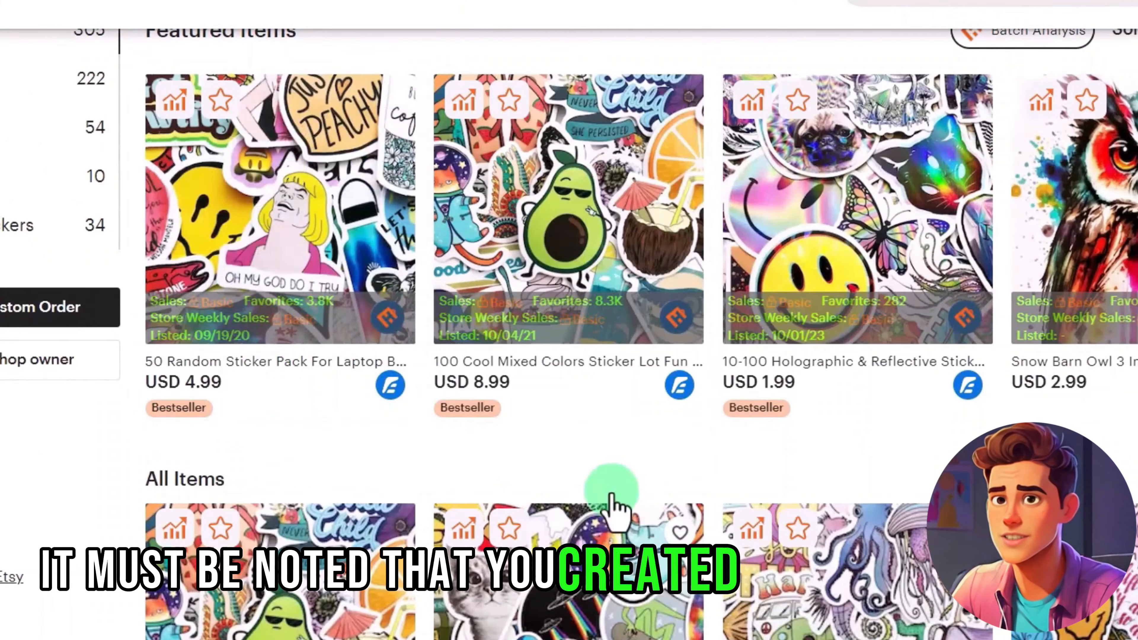
pyautogui.scroll(-1, 730, 428)
pyautogui.scroll(-10, 1014, 381)
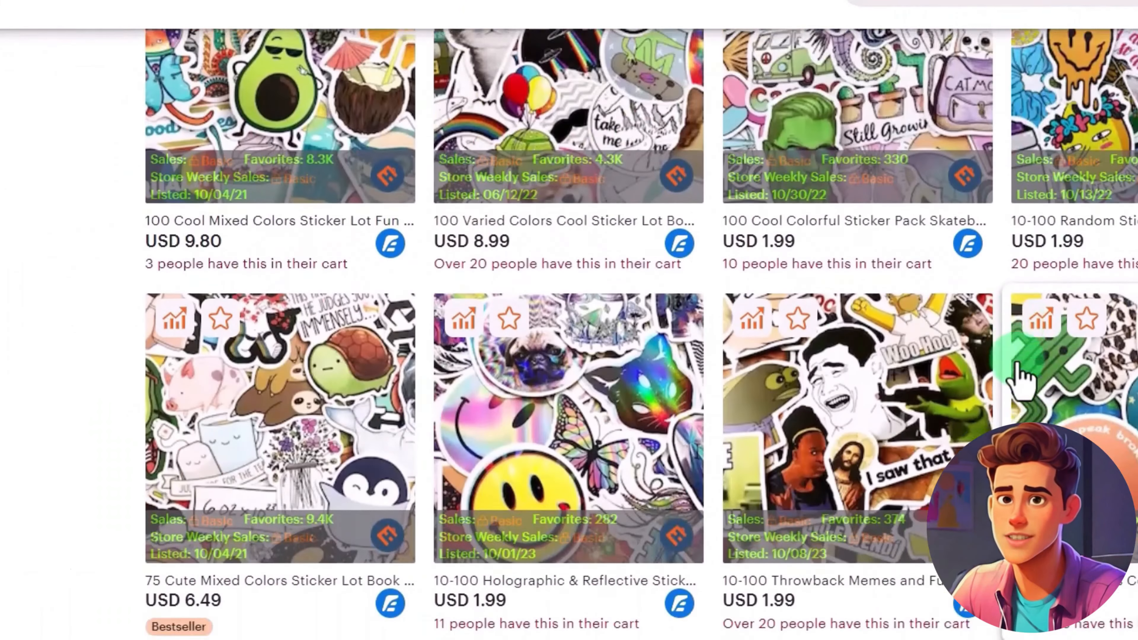
pyautogui.scroll(-10, 1020, 377)
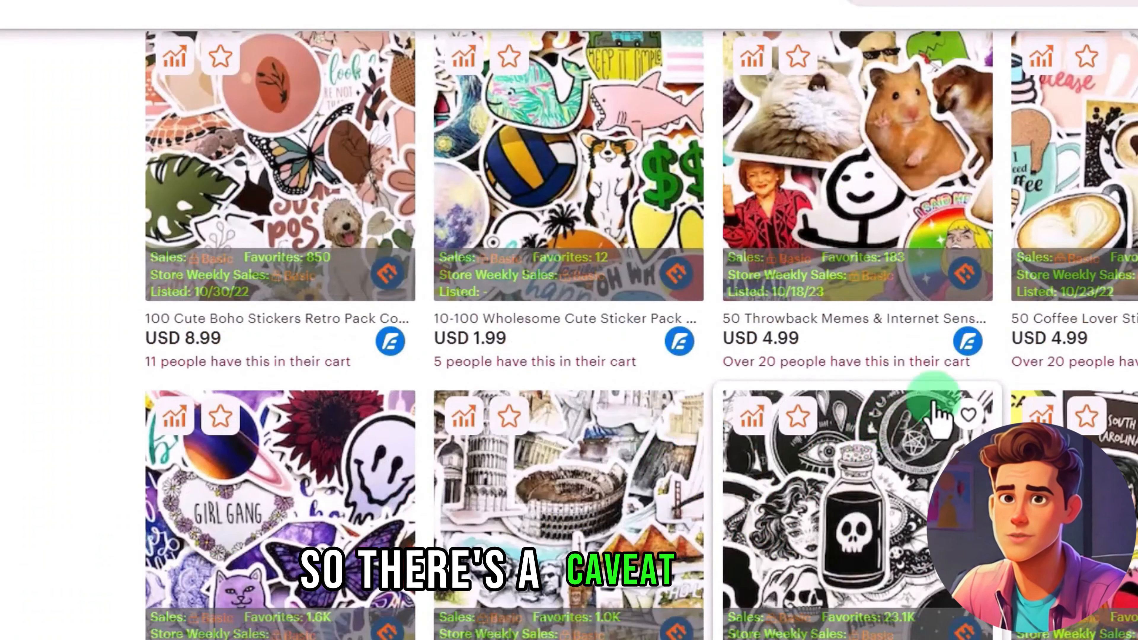
pyautogui.scroll(-7, 857, 383)
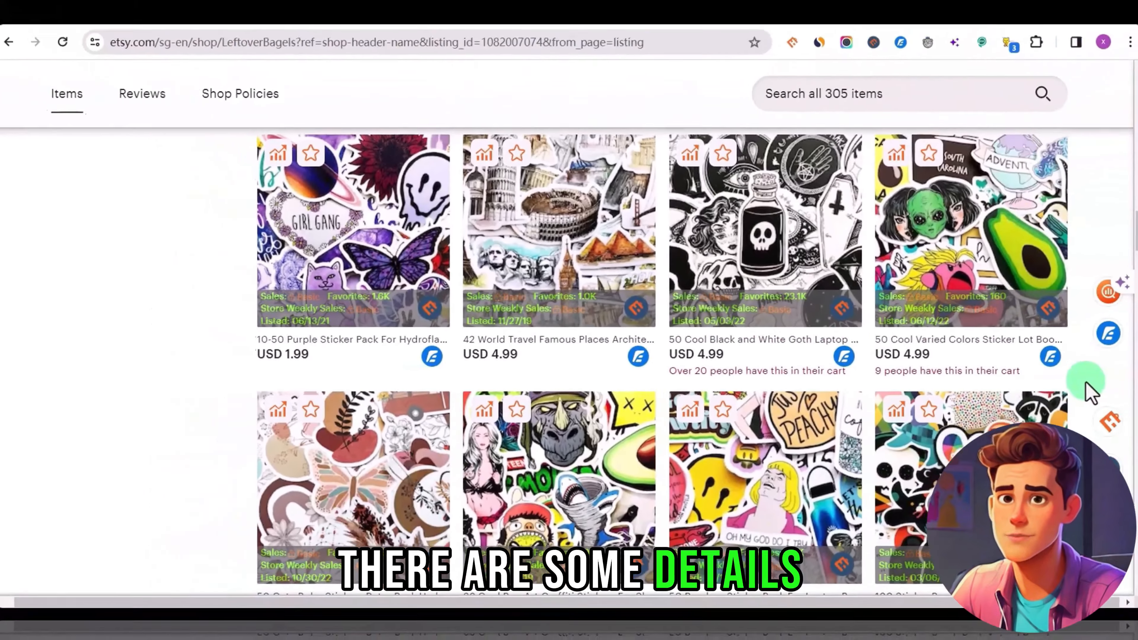
pyautogui.scroll(-4, 1084, 387)
pyautogui.scroll(-3, 1075, 387)
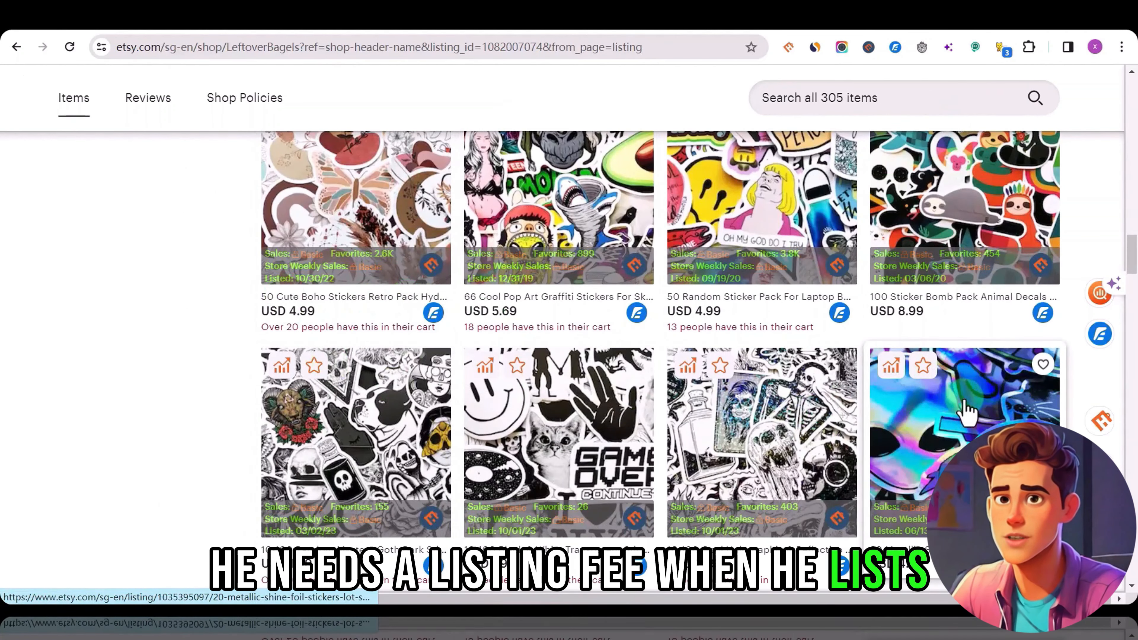
pyautogui.scroll(-6, 780, 363)
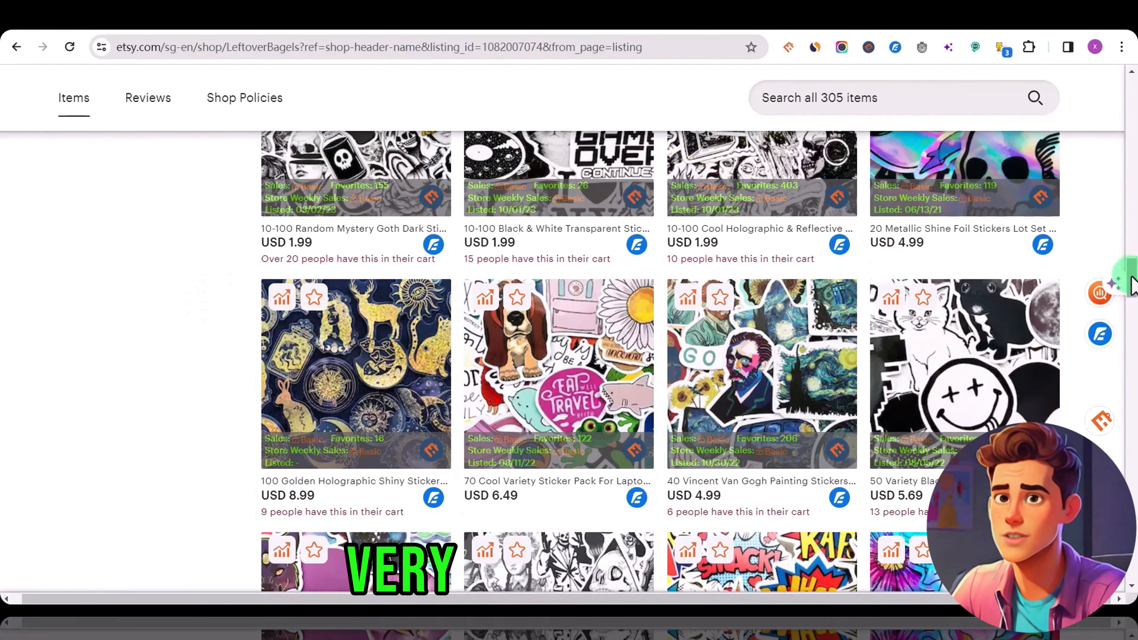
pyautogui.scroll(-8, 930, 393)
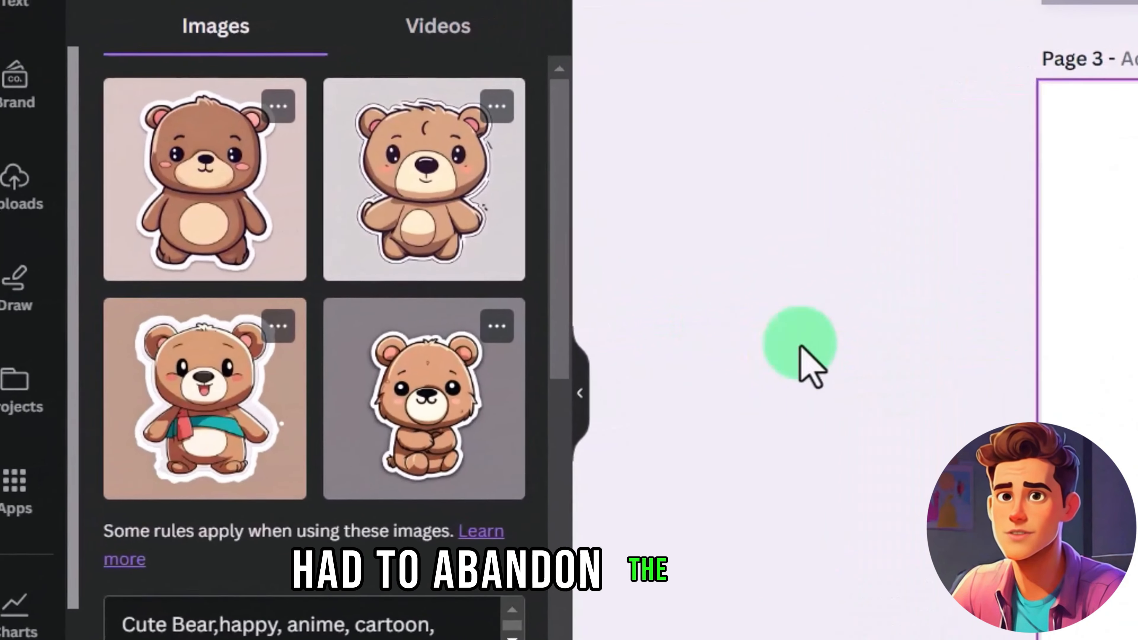
# Back in Canva, enlarge the first generated bear sticker to fill page 3
pyautogui.moveTo(922, 396); pyautogui.dragTo(881, 628)
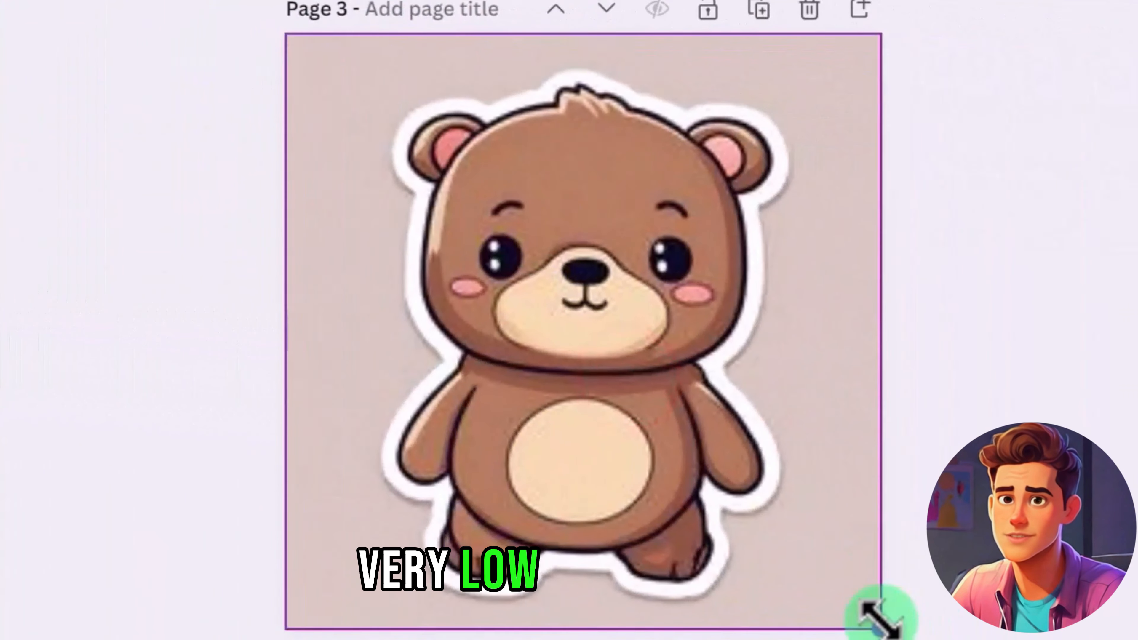
pyautogui.click(1023, 448)
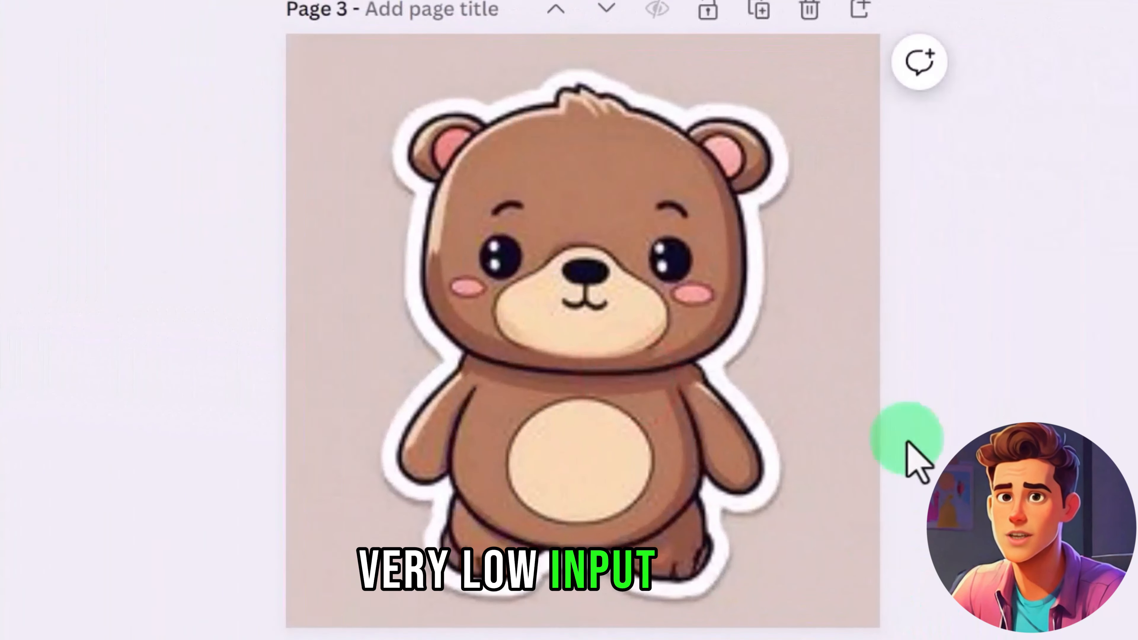
pyautogui.scroll(-2, 721, 333)
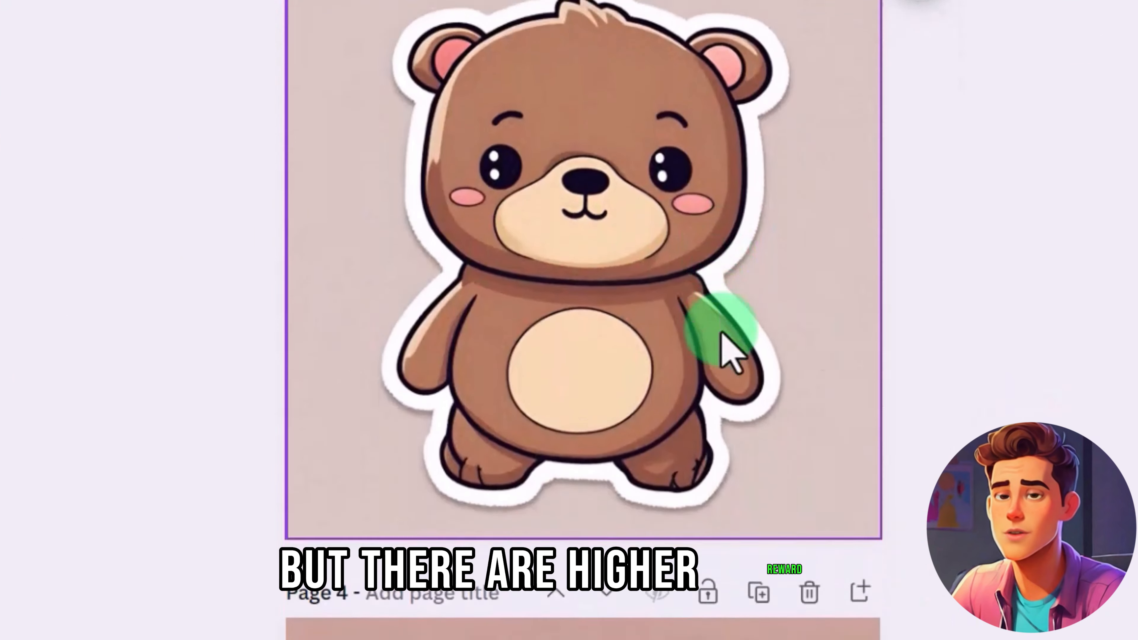
pyautogui.scroll(3, 722, 330)
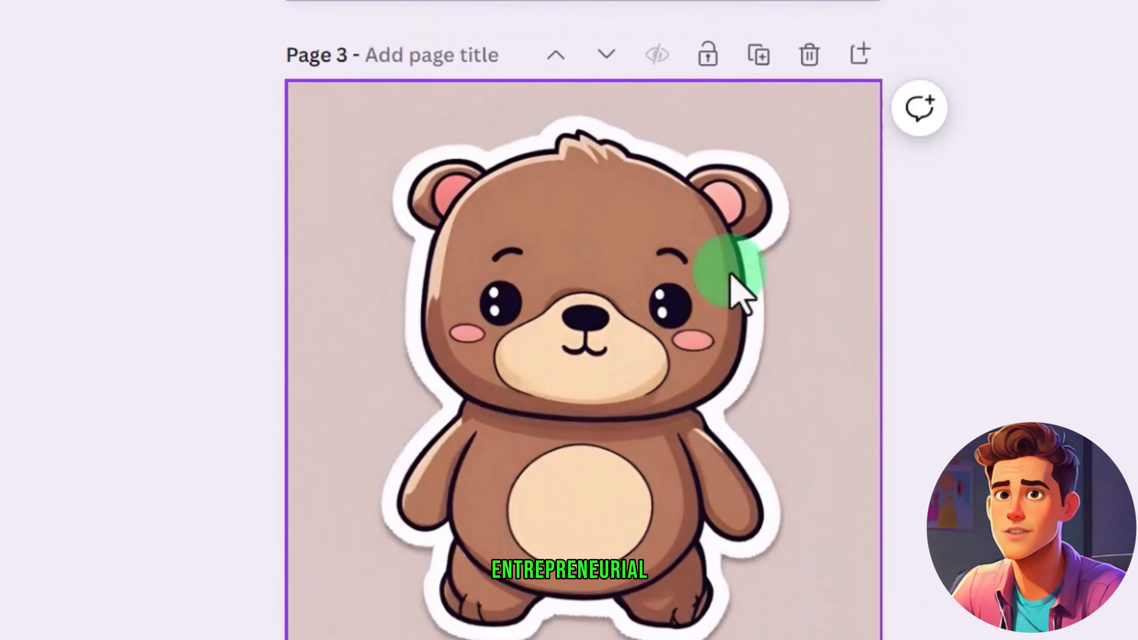
# Add a page after page 3, insert the bear with the red and teal scarf, and enlarge it to fill the page
pyautogui.click(855, 37)
pyautogui.click(520, 292)
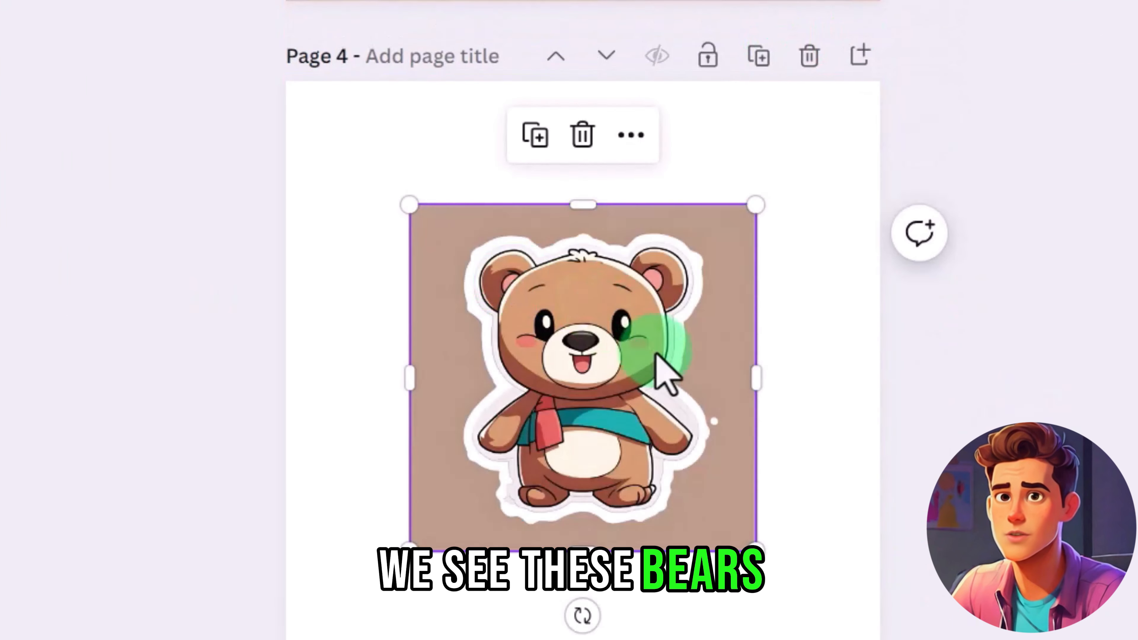
pyautogui.moveTo(648, 349); pyautogui.dragTo(524, 225)
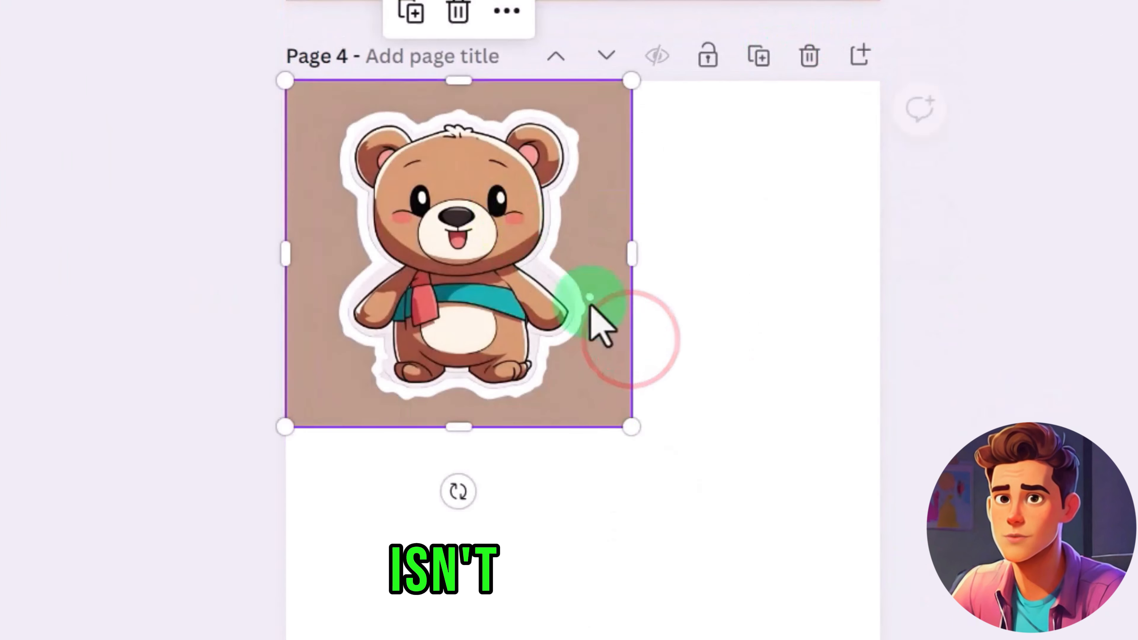
pyautogui.moveTo(630, 424); pyautogui.dragTo(881, 639)
pyautogui.click(994, 381)
# Select the puppies image on page 1 and open its photo editing options
pyautogui.scroll(9, 510, 112)
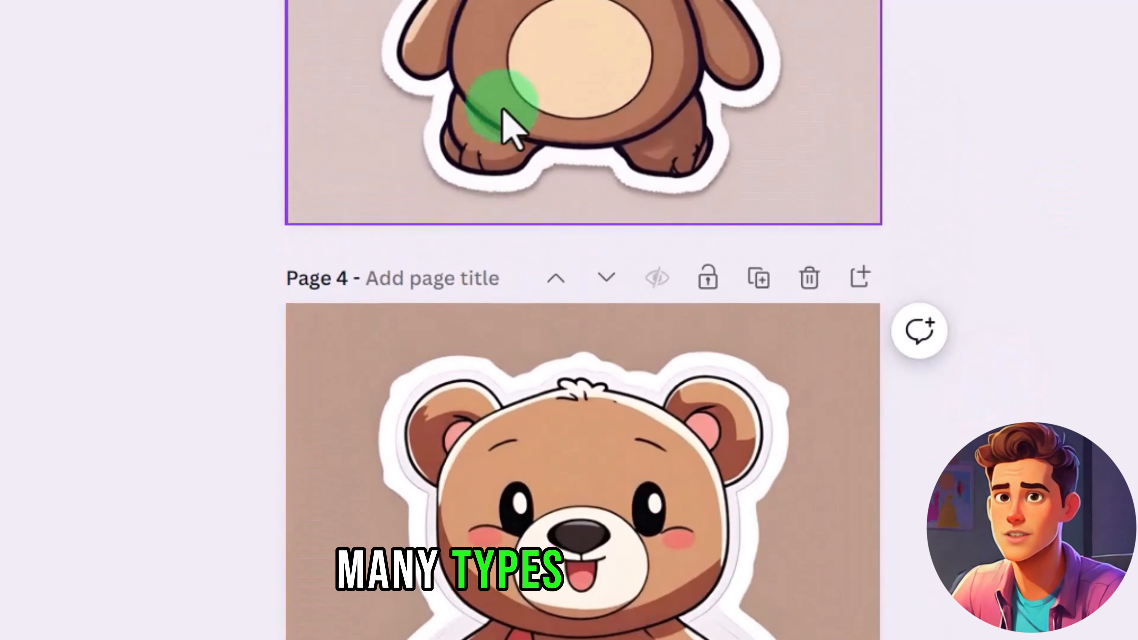
pyautogui.scroll(10, 621, 168)
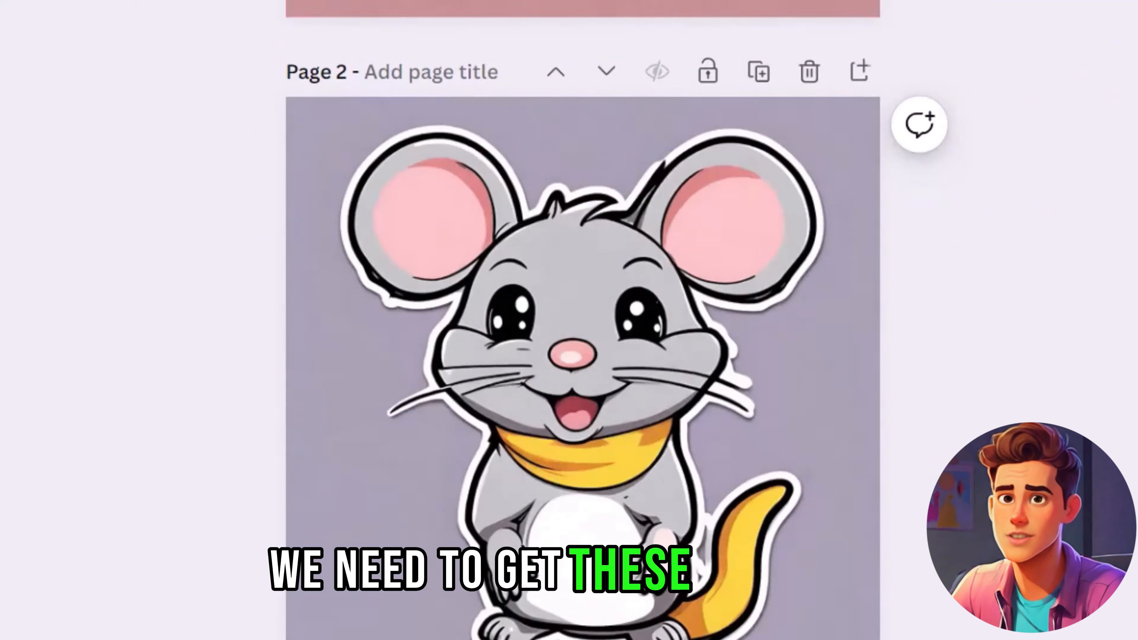
pyautogui.scroll(5, 582, 320)
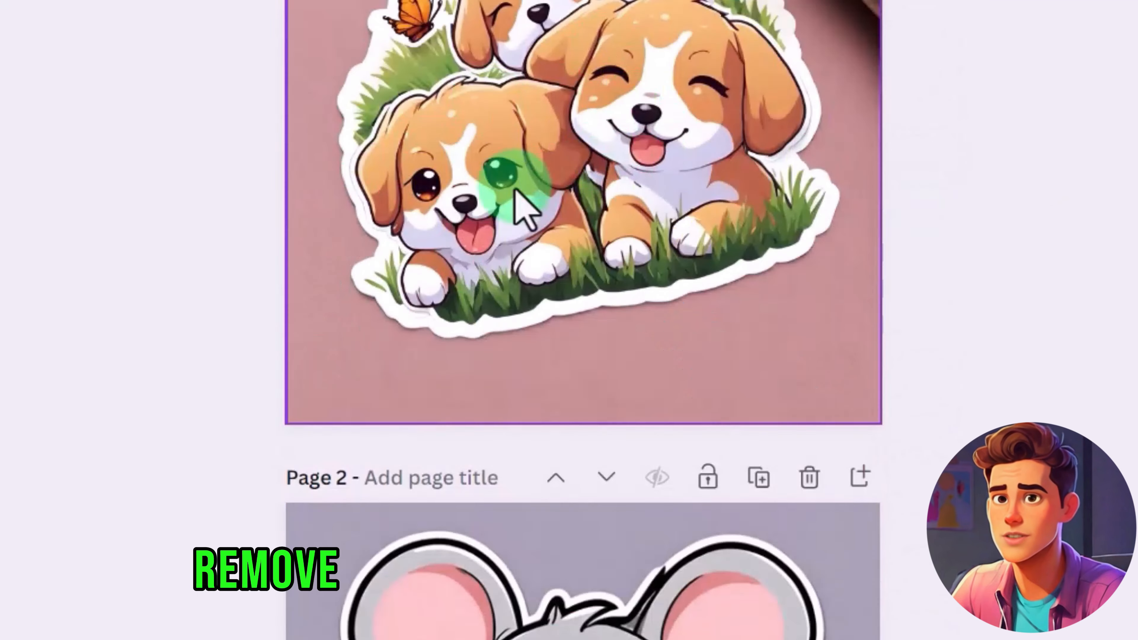
pyautogui.scroll(2, 515, 191)
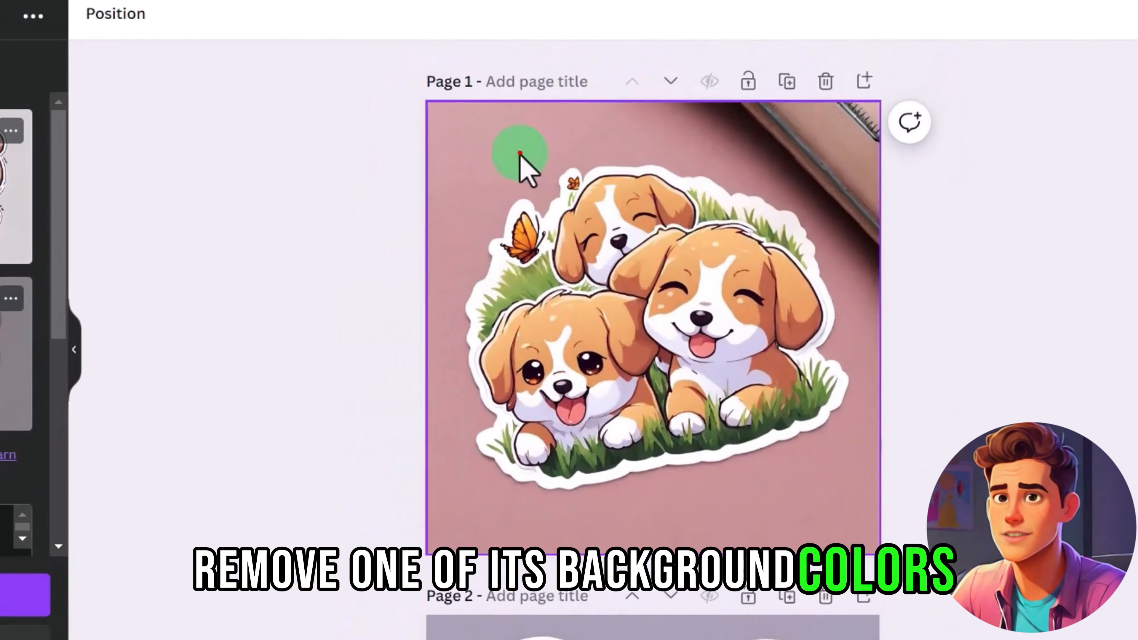
pyautogui.click(407, 86)
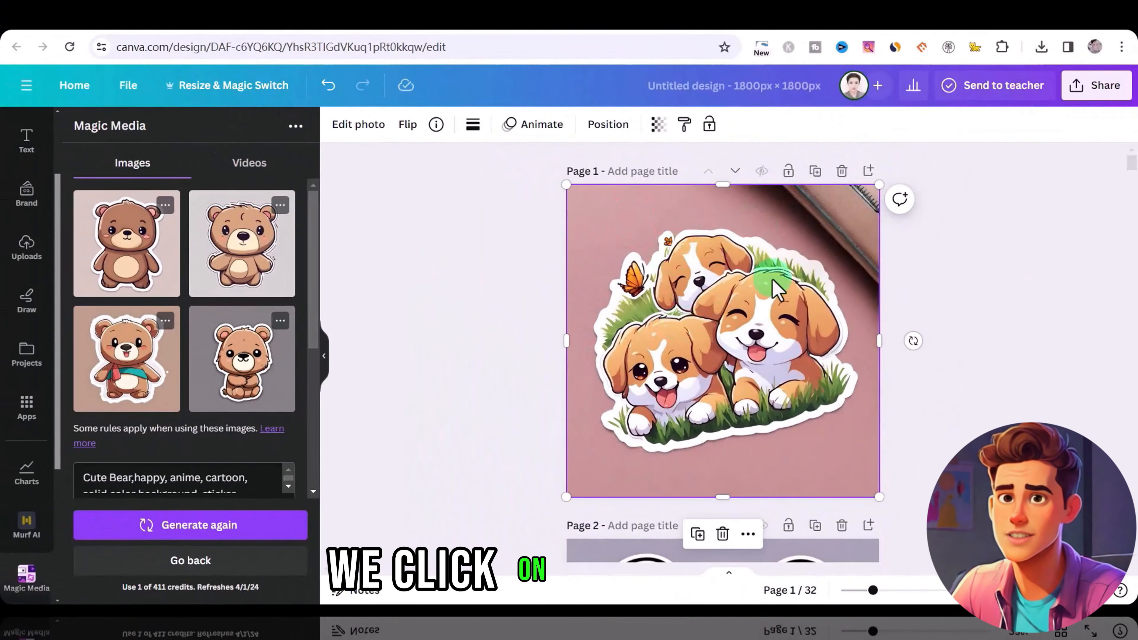
pyautogui.click(354, 125)
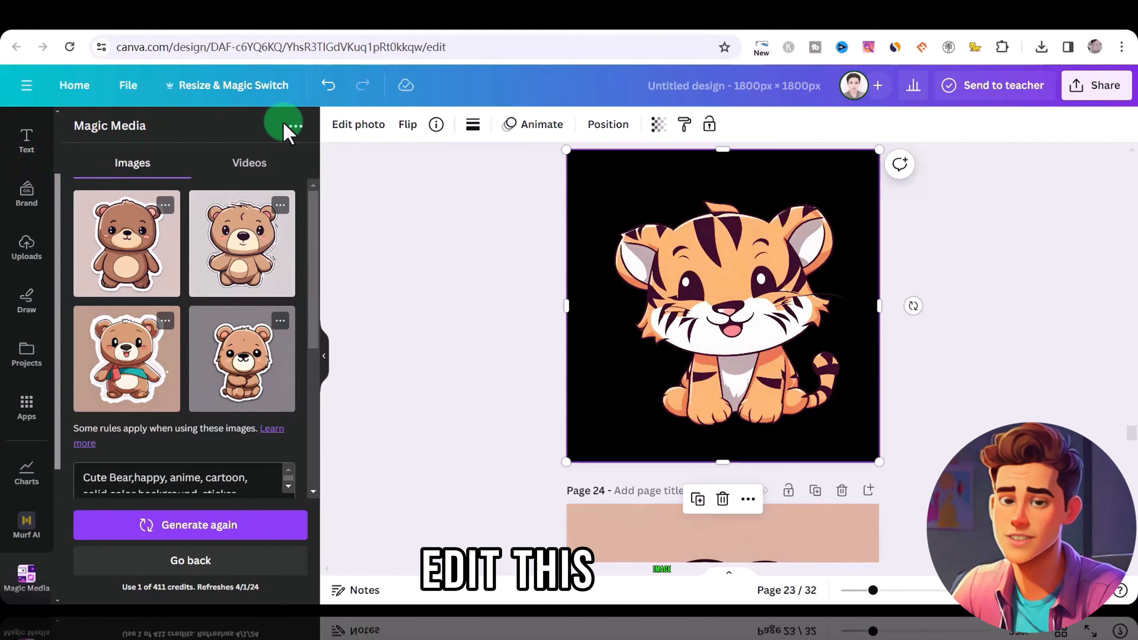
# Apply an Outline shadow to the tiger image on page 23 and color it near-white
pyautogui.click(343, 125)
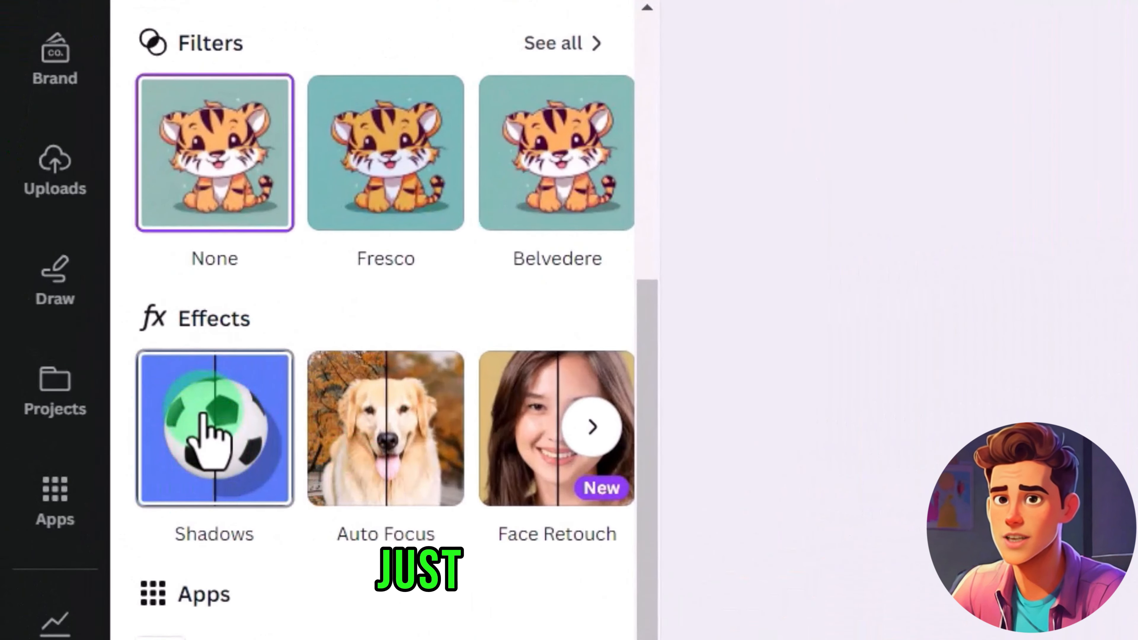
pyautogui.click(214, 423)
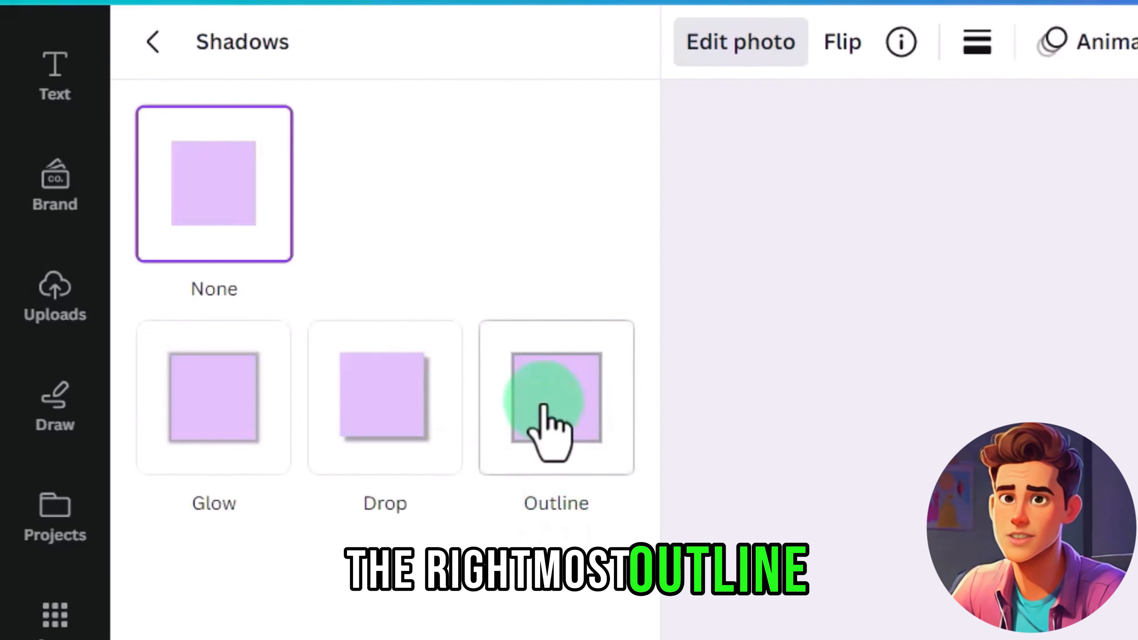
pyautogui.click(544, 406)
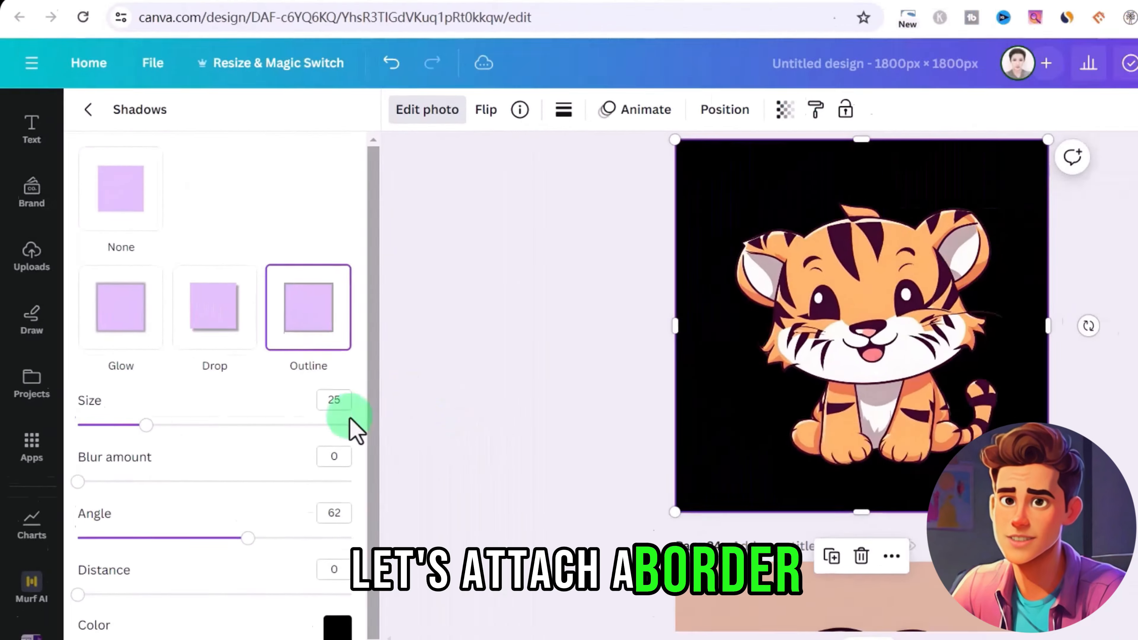
pyautogui.click(279, 531)
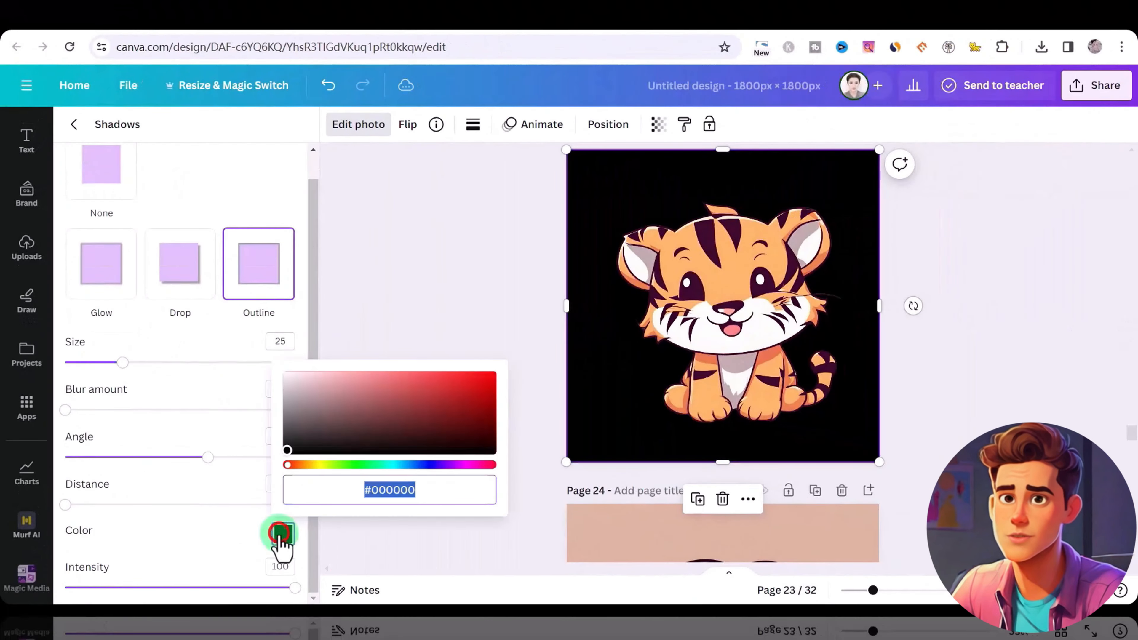
pyautogui.click(287, 372)
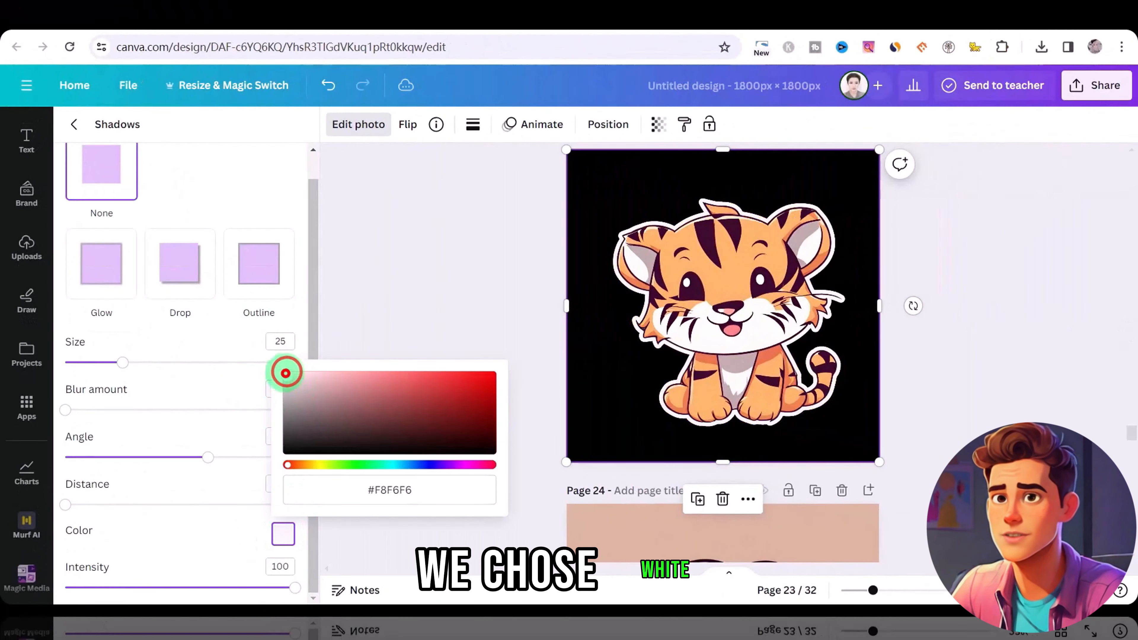
pyautogui.moveTo(287, 376); pyautogui.dragTo(288, 373)
# Set the tiger outline's angle to 52 and its size to 36, then deselect the image
pyautogui.click(230, 457)
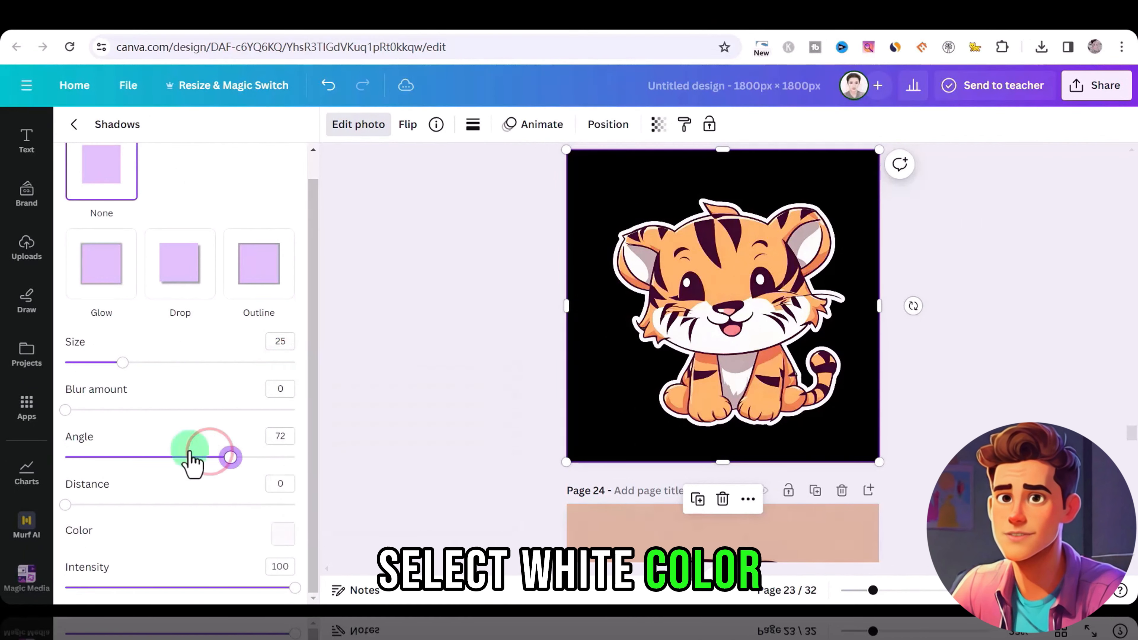
pyautogui.moveTo(123, 366); pyautogui.dragTo(149, 378)
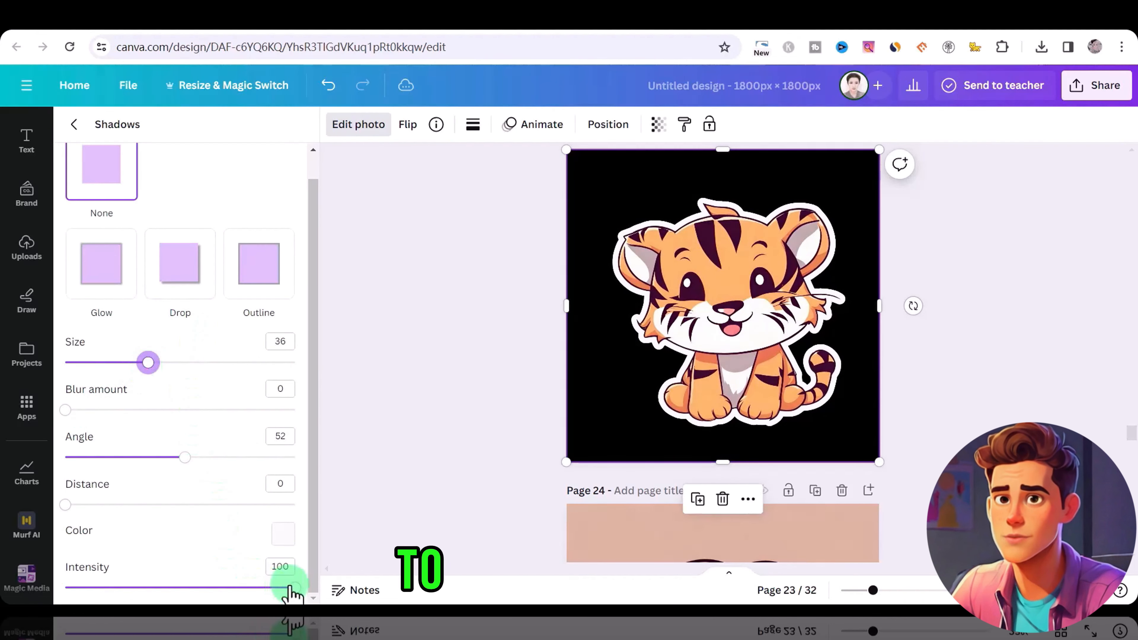
pyautogui.click(901, 179)
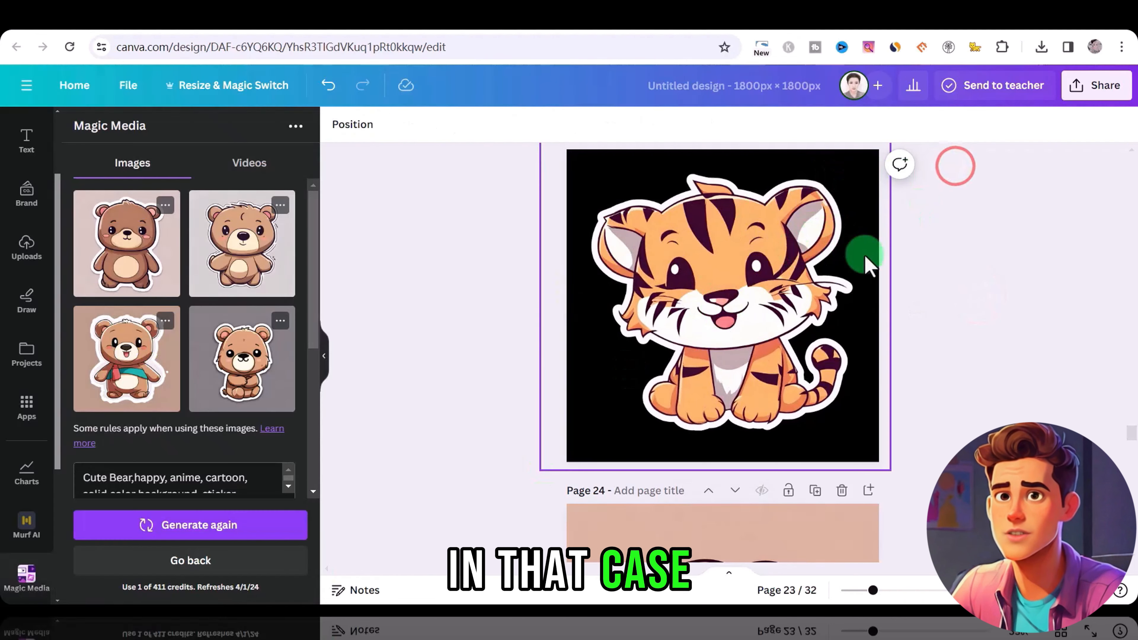
# Open the design's download settings and set a PNG export with a transparent background
pyautogui.scroll(2, 869, 266)
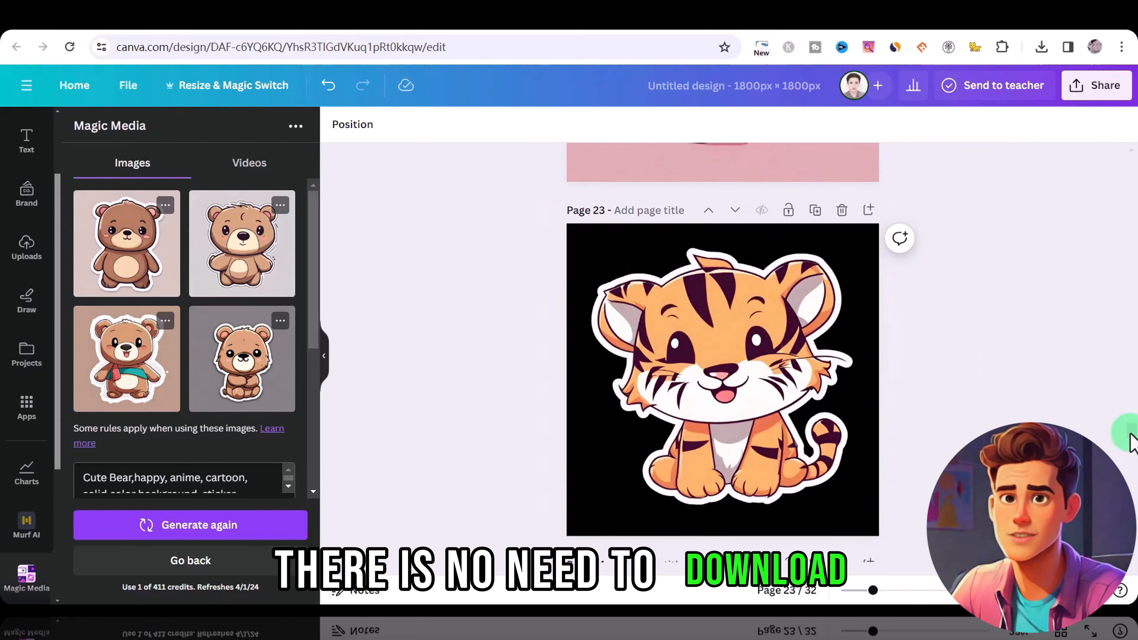
pyautogui.moveTo(1132, 441); pyautogui.dragTo(1133, 377)
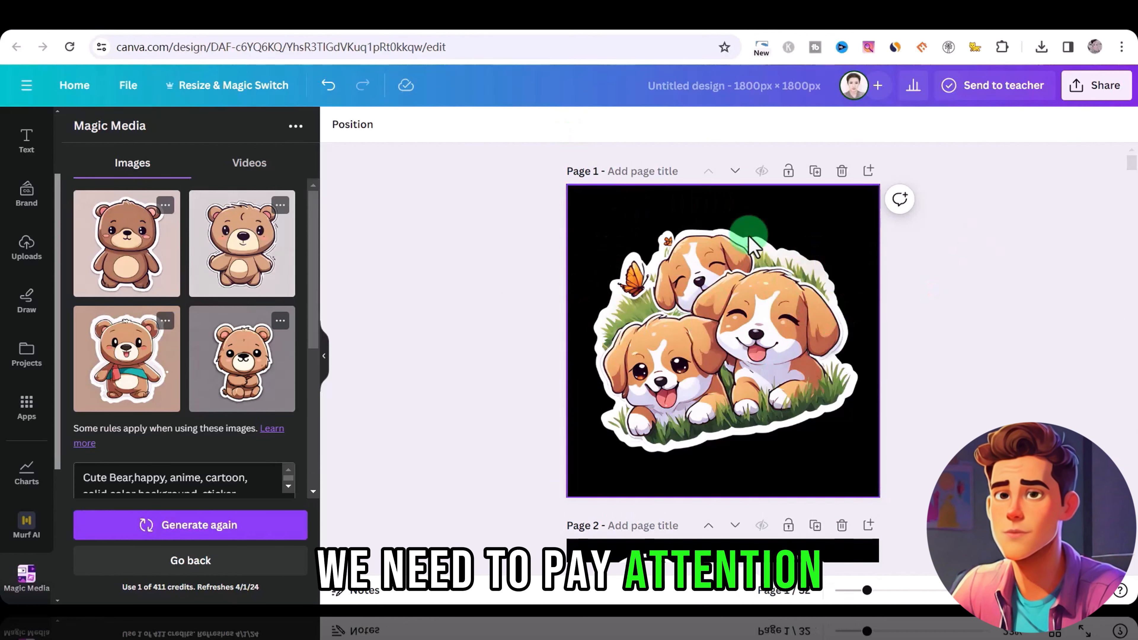
pyautogui.click(1100, 90)
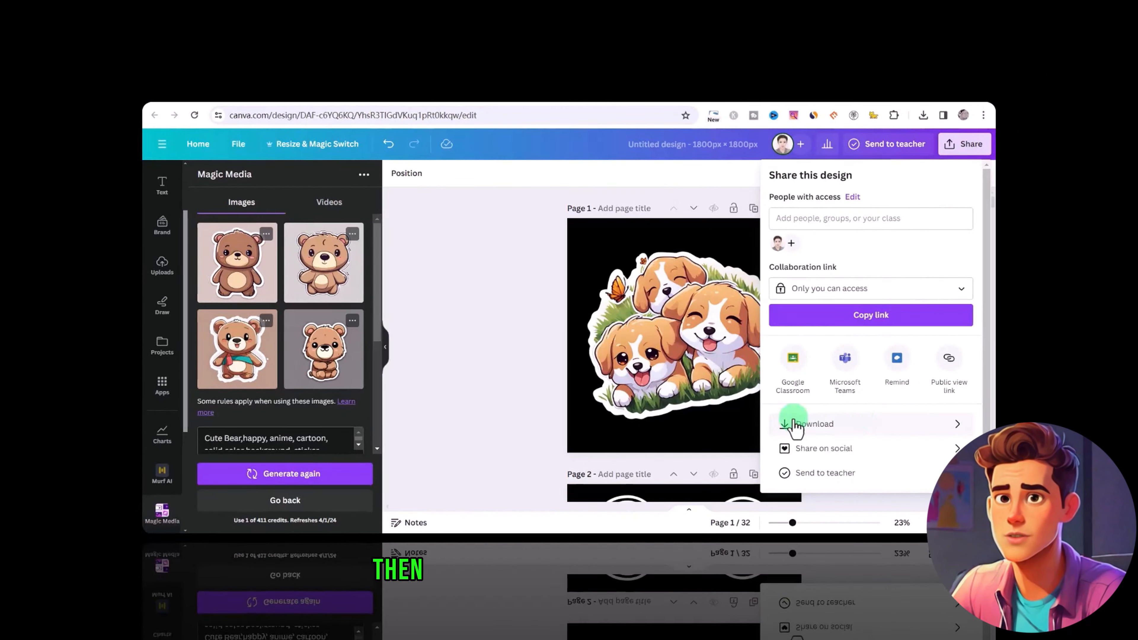
pyautogui.click(828, 424)
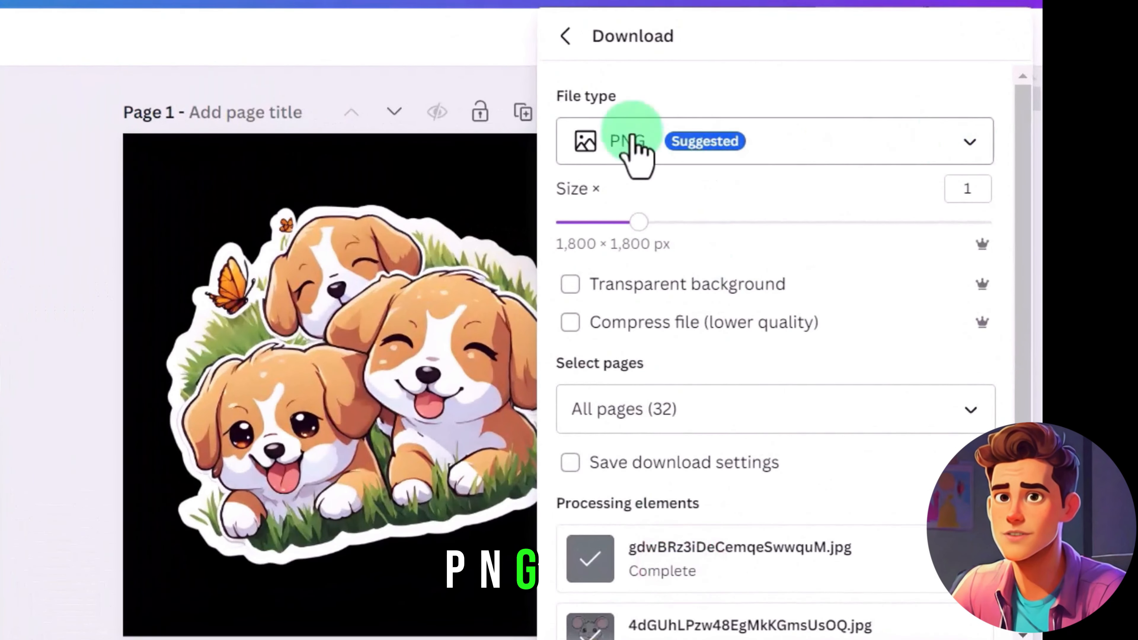
pyautogui.click(566, 284)
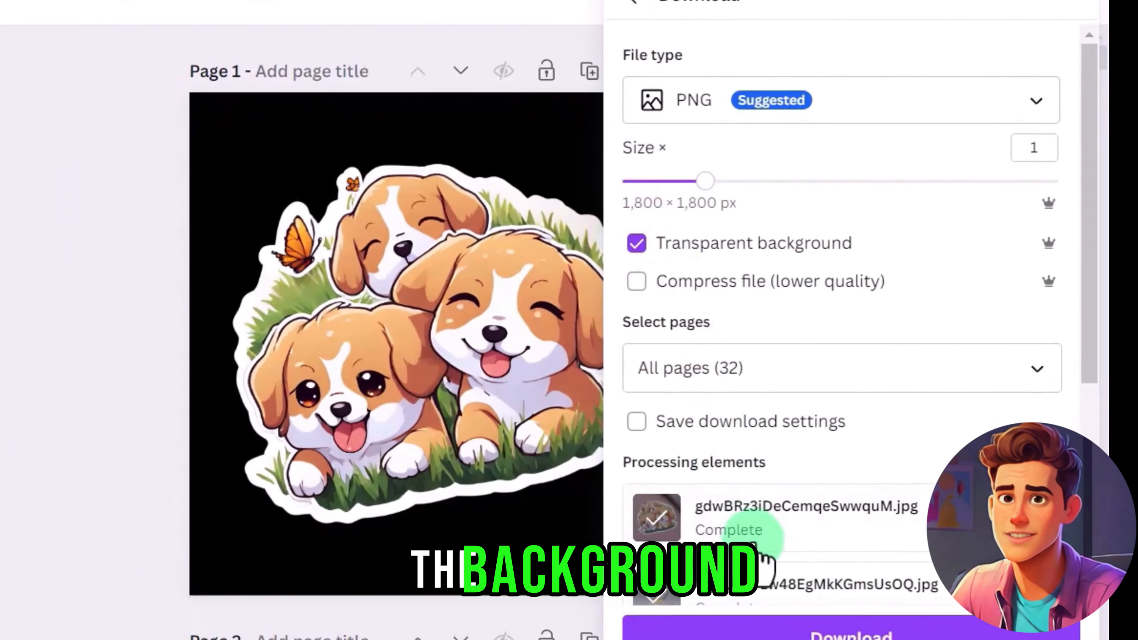
# Limit the export to page 1 with the puppies sticker and download it
pyautogui.scroll(-3, 1052, 378)
pyautogui.click(1063, 211)
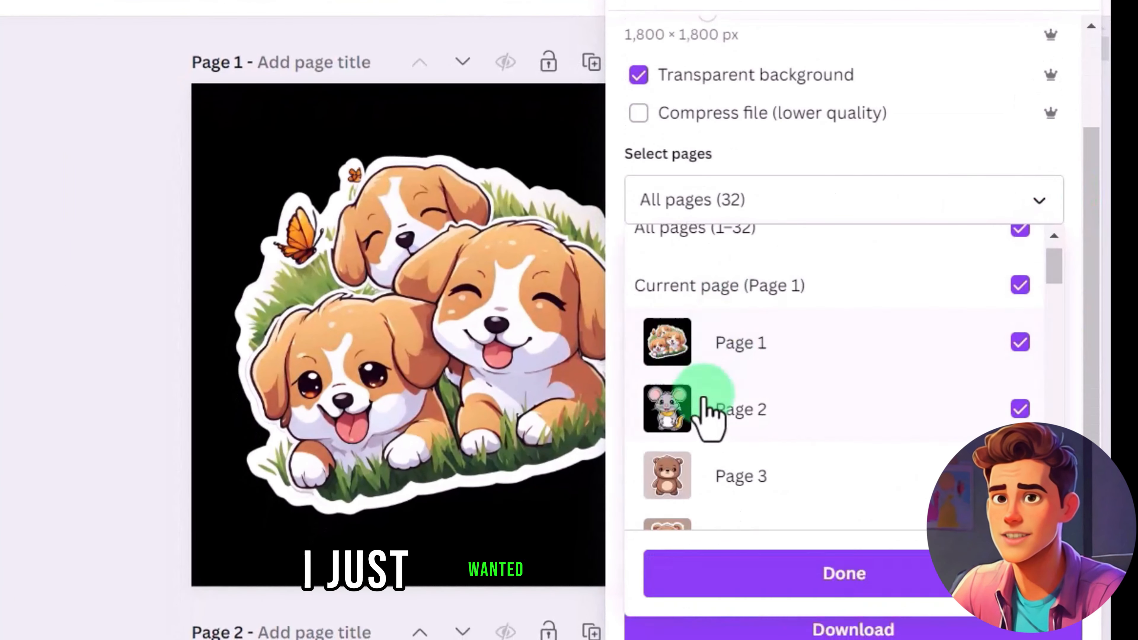
pyautogui.scroll(1, 1016, 300)
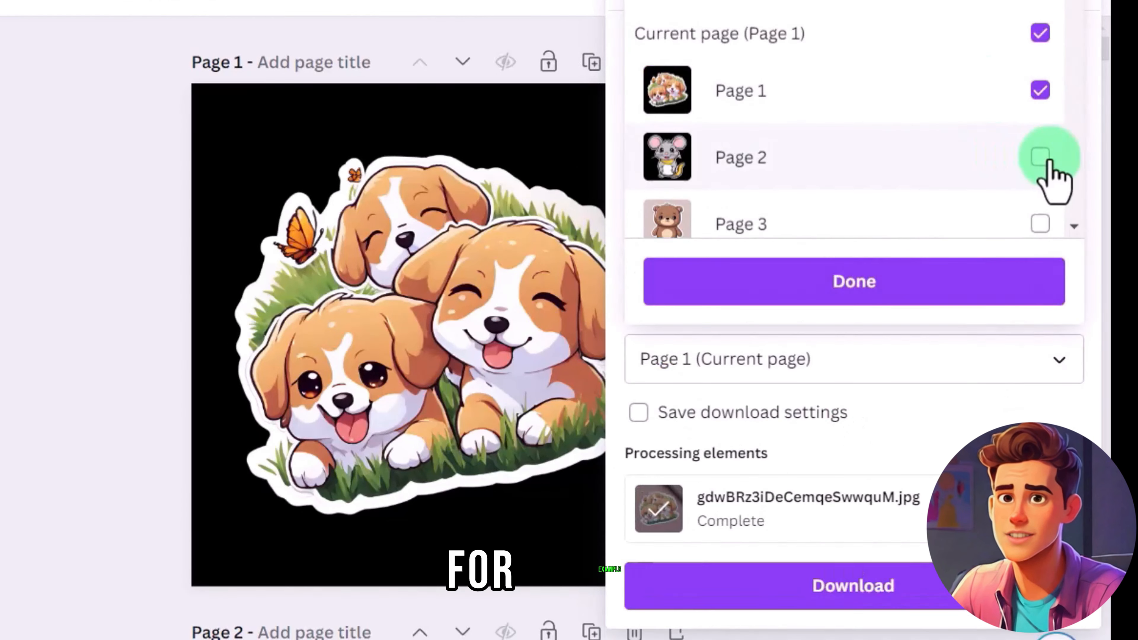
pyautogui.click(1040, 156)
pyautogui.click(854, 585)
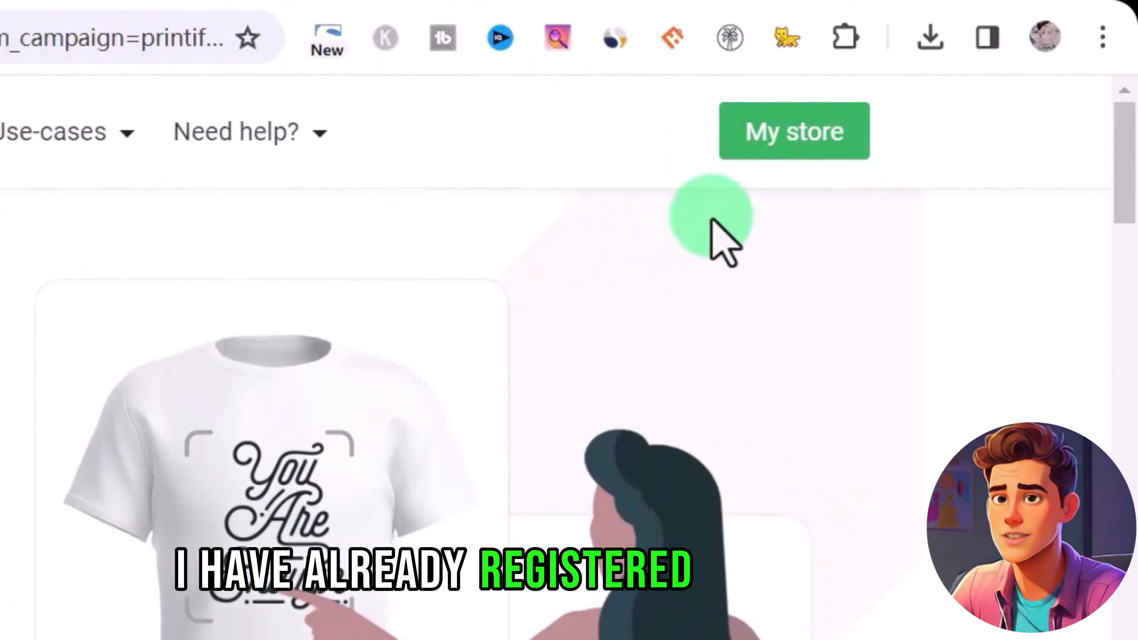
# Switch to Printify, go to the store's products and check the list of connected stores
pyautogui.click(770, 140)
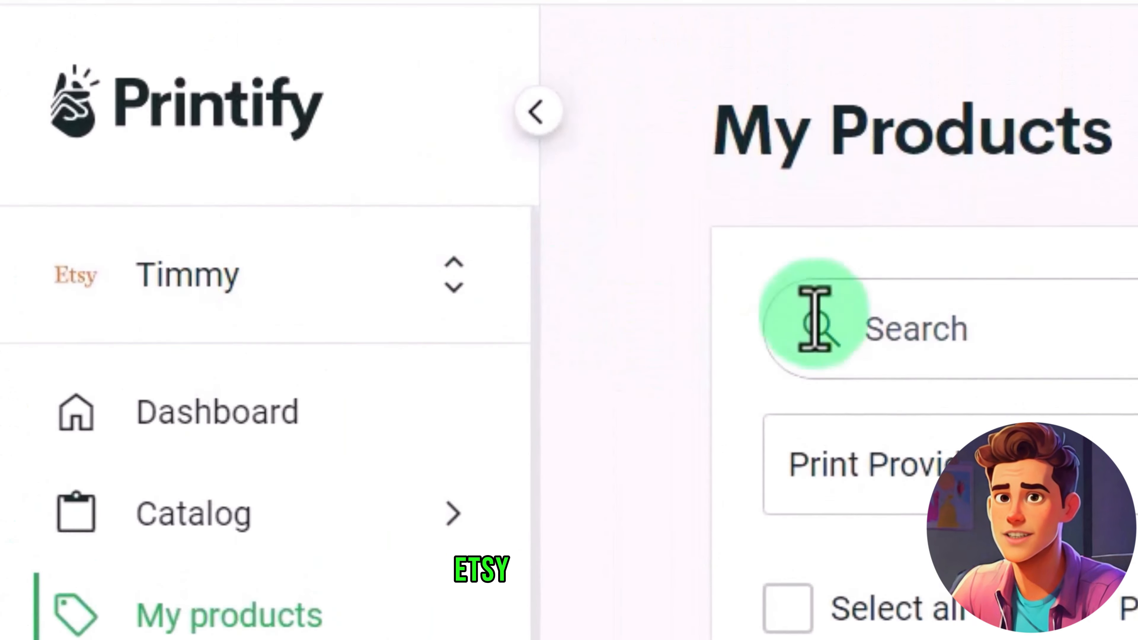
pyautogui.click(180, 184)
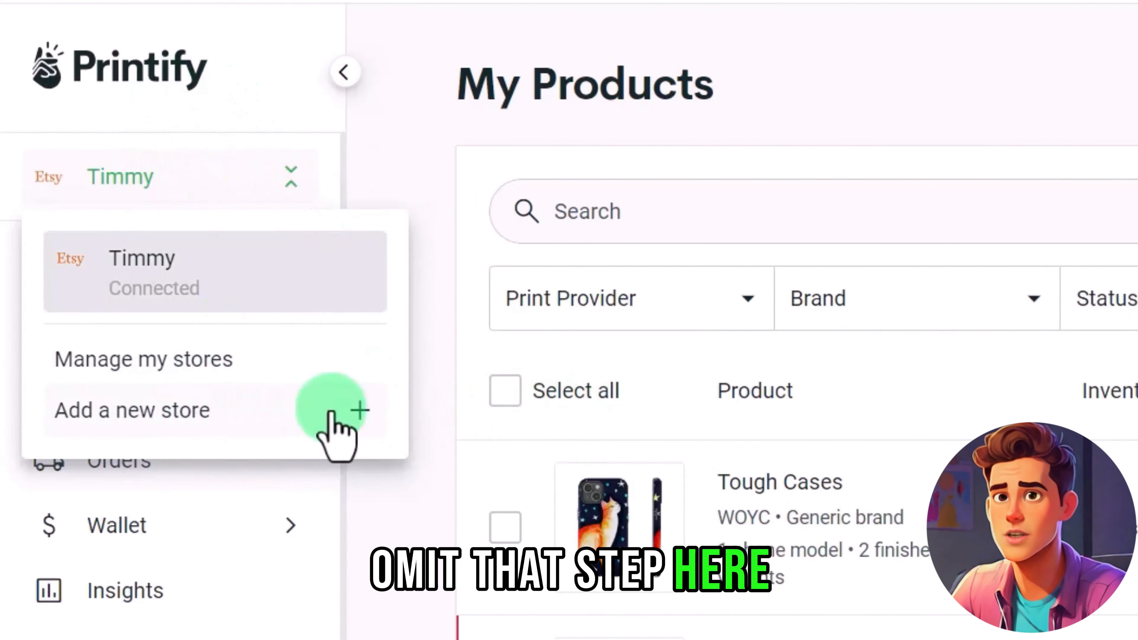
pyautogui.click(436, 476)
# Open the Printify catalog home and search it for "sticker"
pyautogui.click(226, 316)
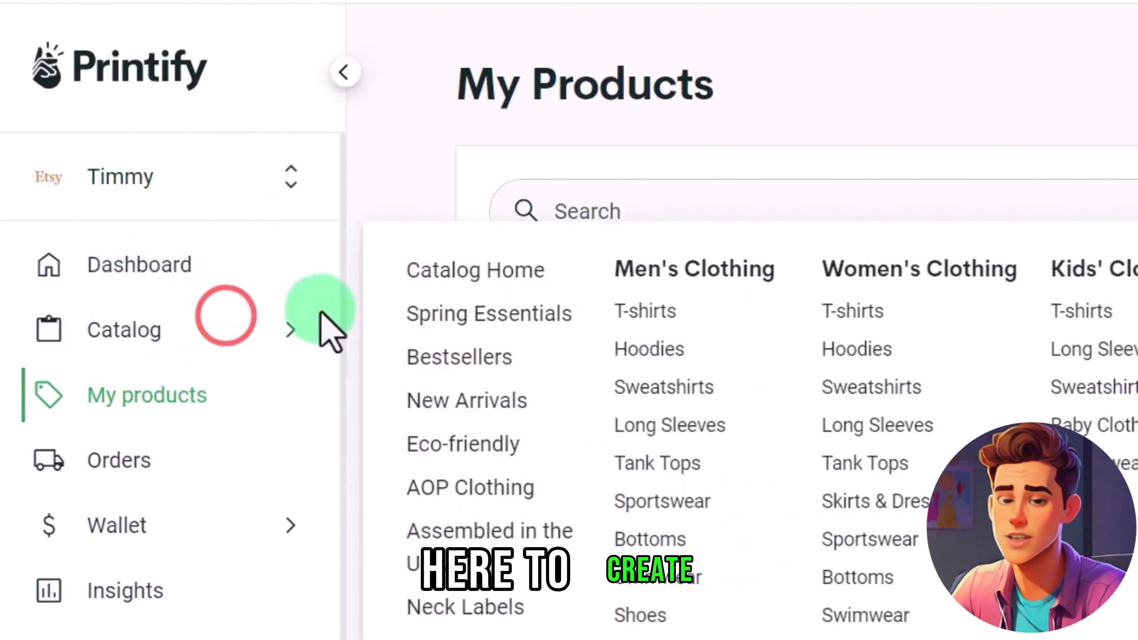
pyautogui.click(461, 268)
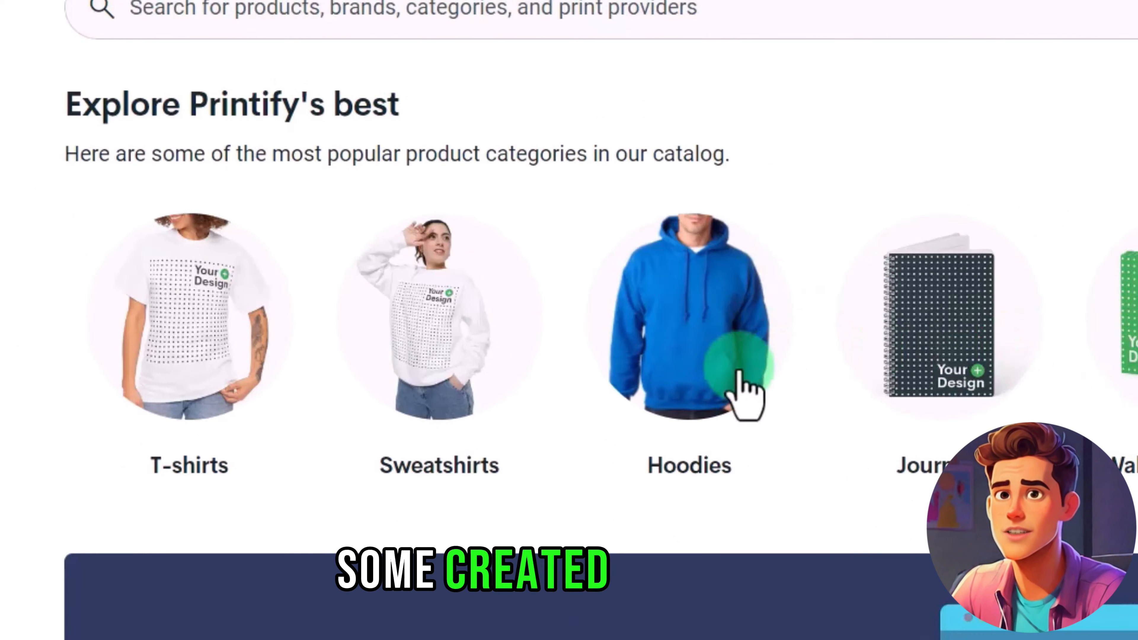
pyautogui.click(175, 13)
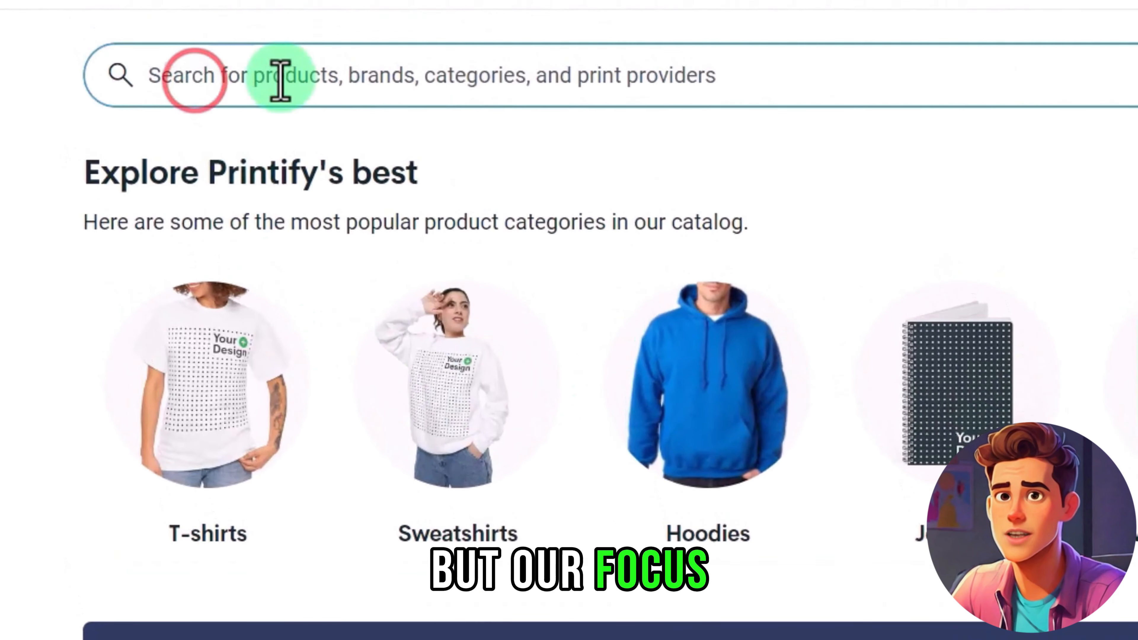
pyautogui.write('sticker')
pyautogui.press('Return')
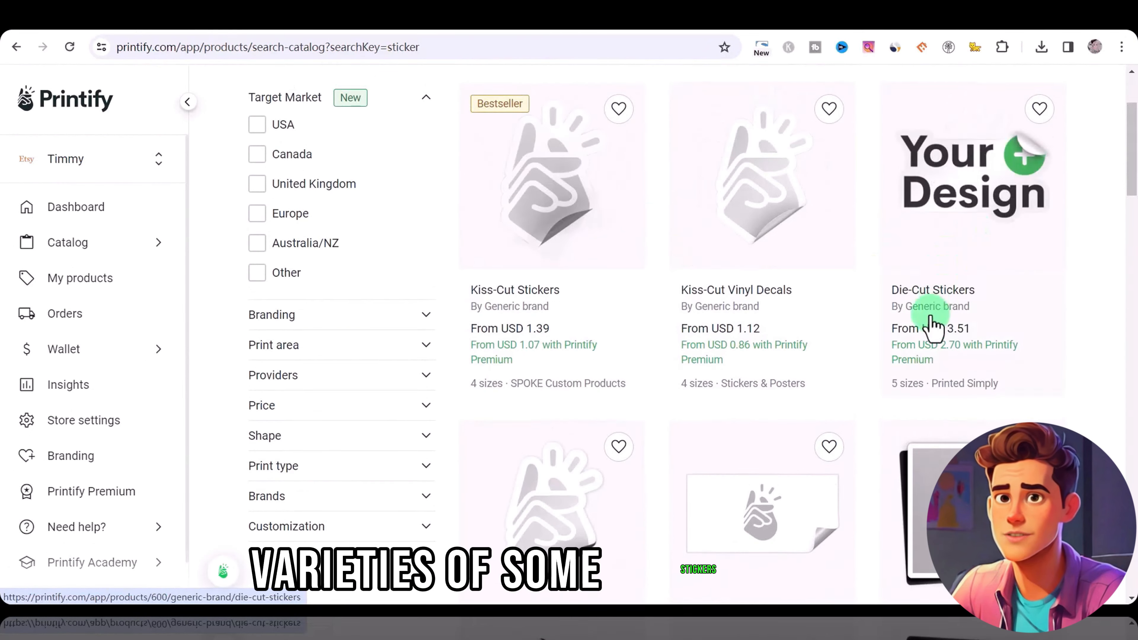
# Browse the sticker products and open Die-Cut Magnets from the search results
pyautogui.scroll(-1, 564, 274)
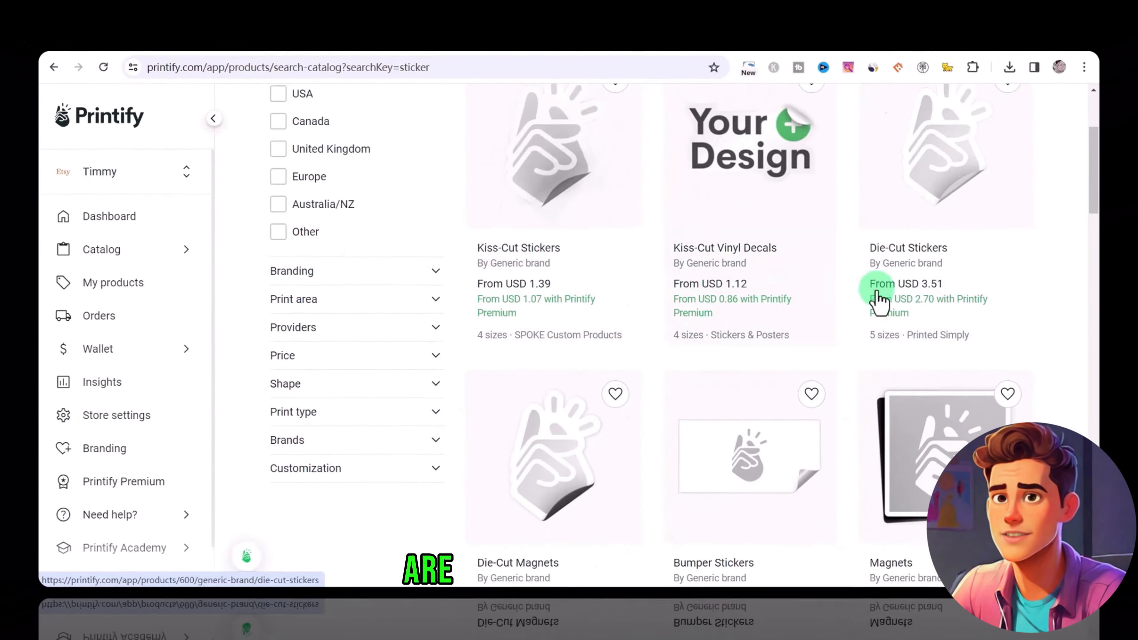
pyautogui.scroll(-2, 882, 246)
pyautogui.scroll(-2, 878, 224)
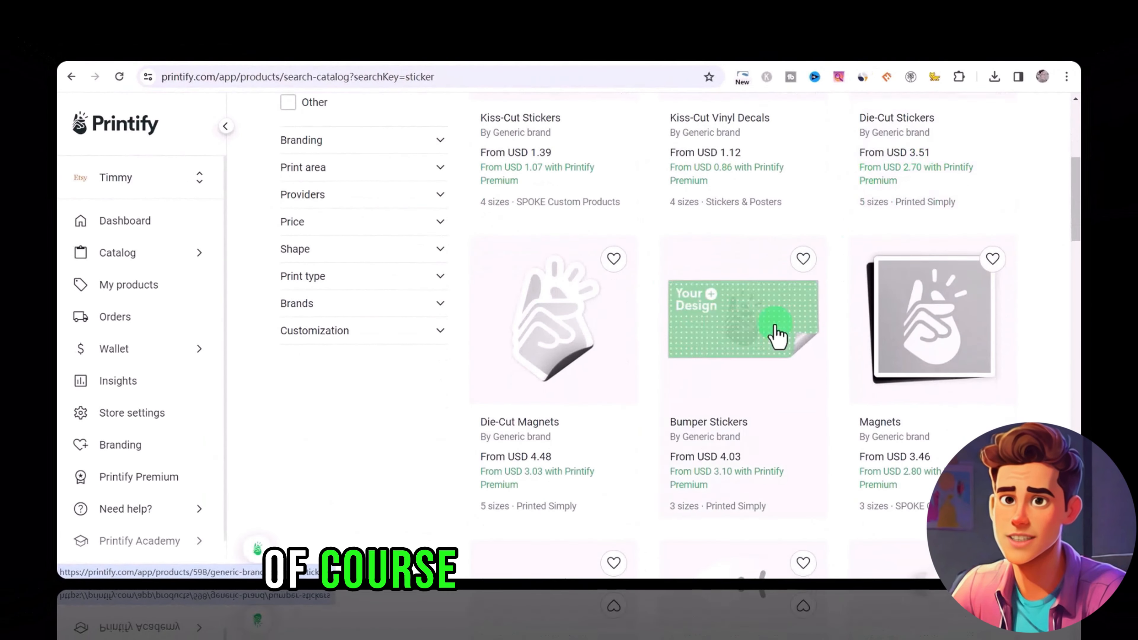
pyautogui.scroll(-2, 780, 331)
pyautogui.scroll(-2, 856, 359)
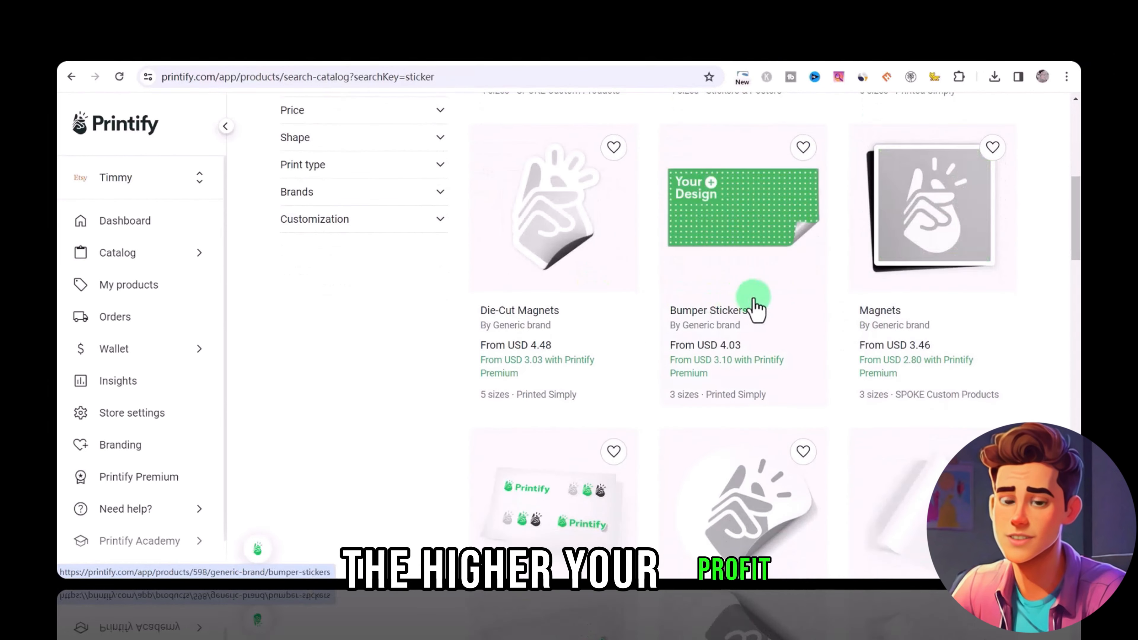
pyautogui.scroll(-2, 838, 328)
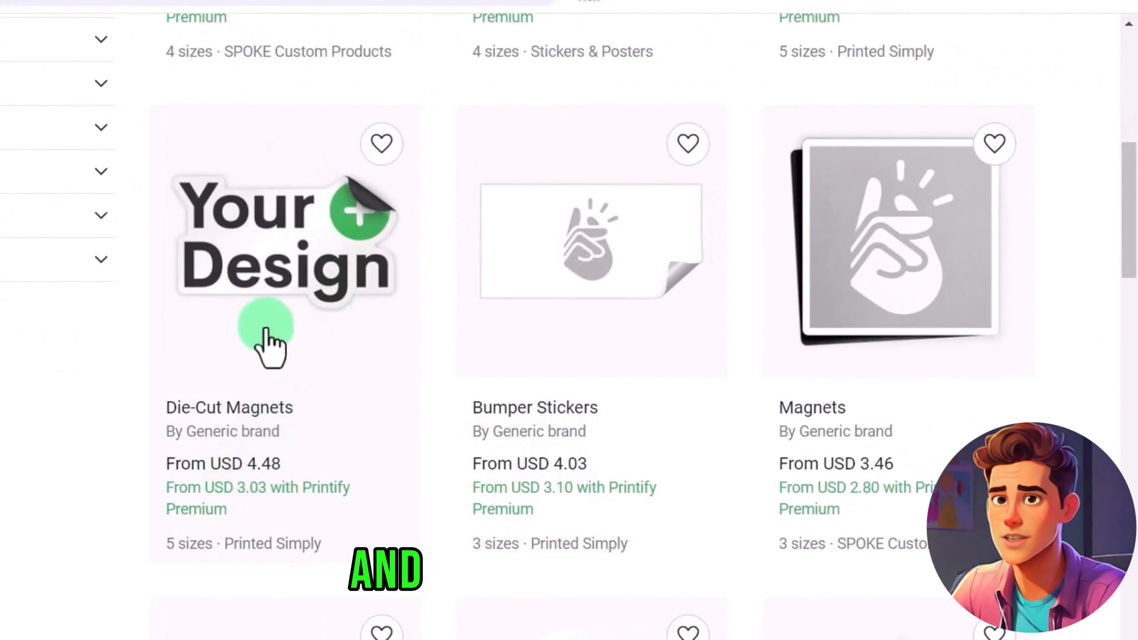
pyautogui.click(265, 296)
# Start a die-cut magnet design and upload the puppies image "Untitled design.png" from the device
pyautogui.scroll(-4, 437, 386)
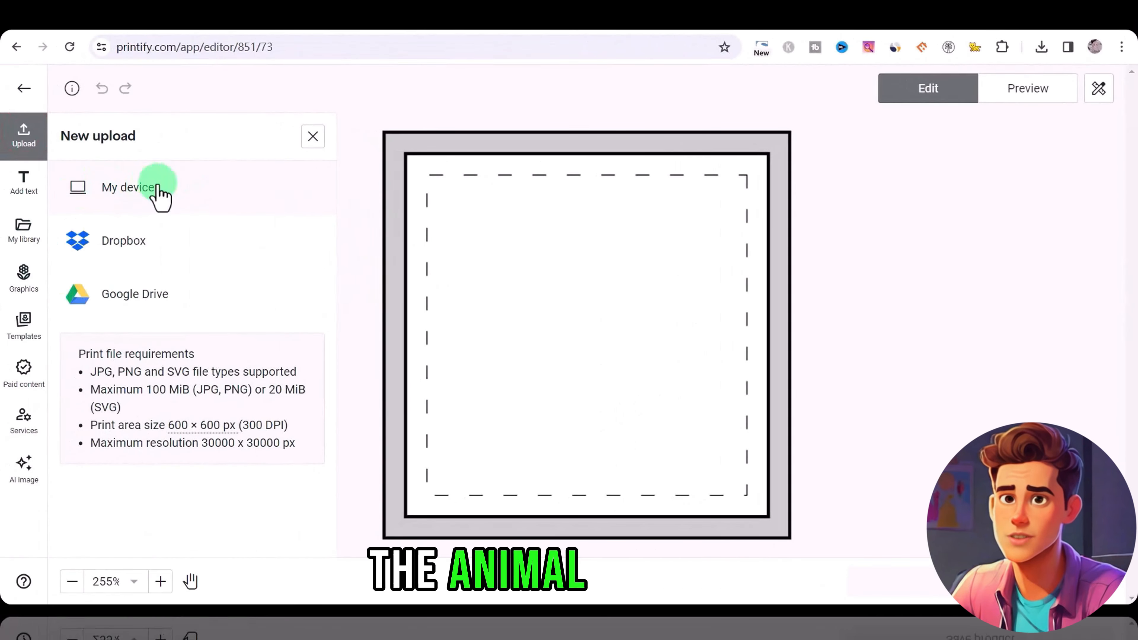
pyautogui.click(158, 188)
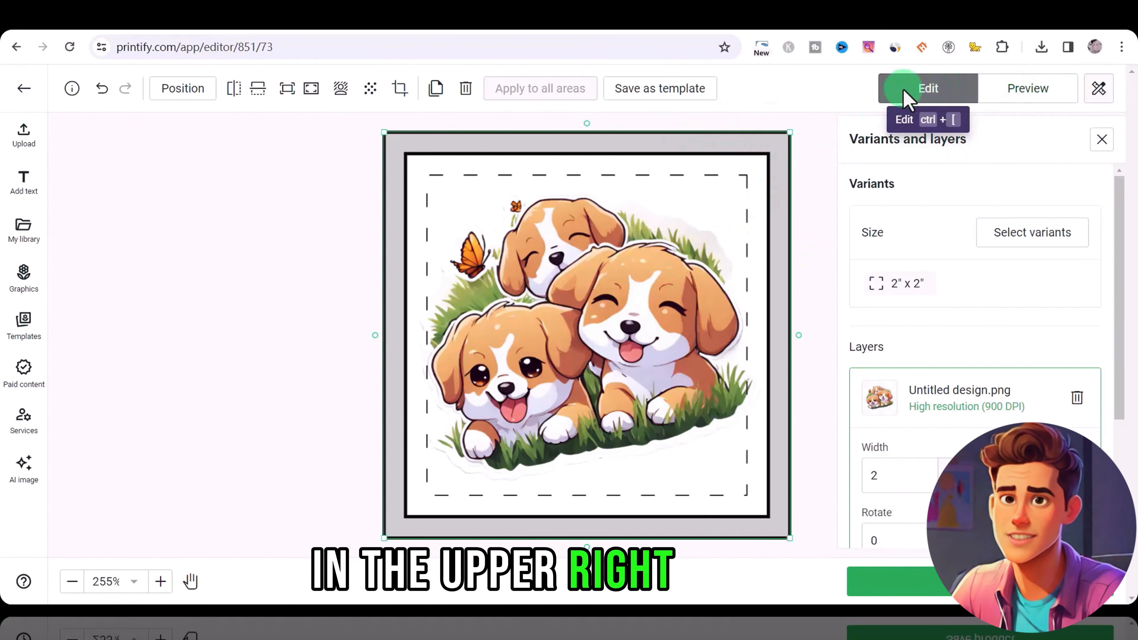
# Preview the puppies magnet in the Context 1 and Context 2 mockup views
pyautogui.click(1028, 90)
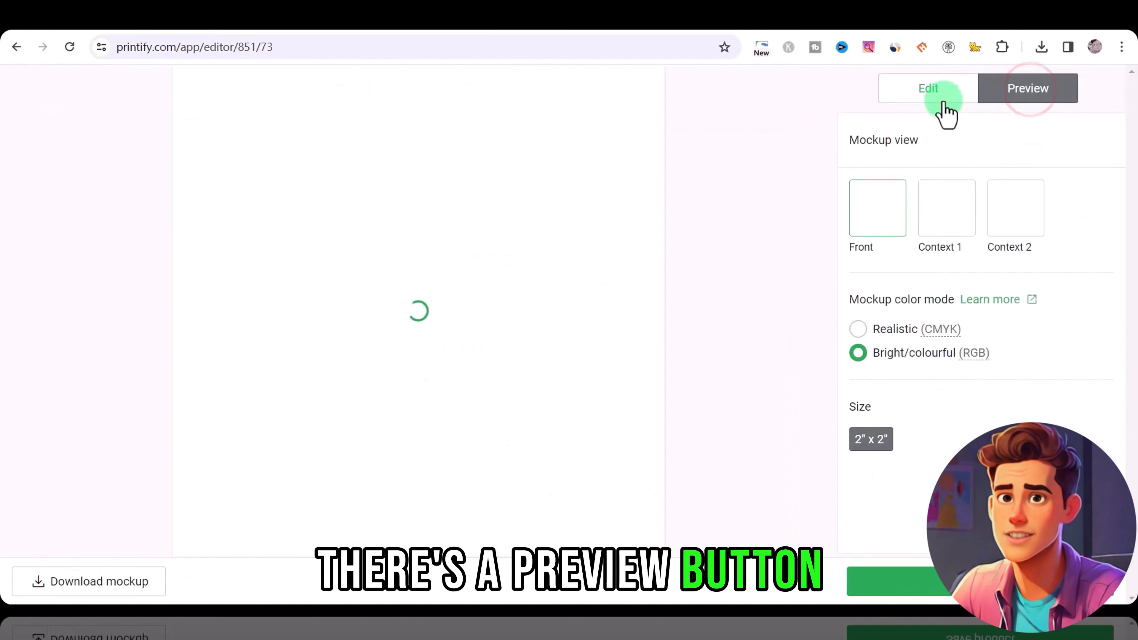
pyautogui.click(957, 208)
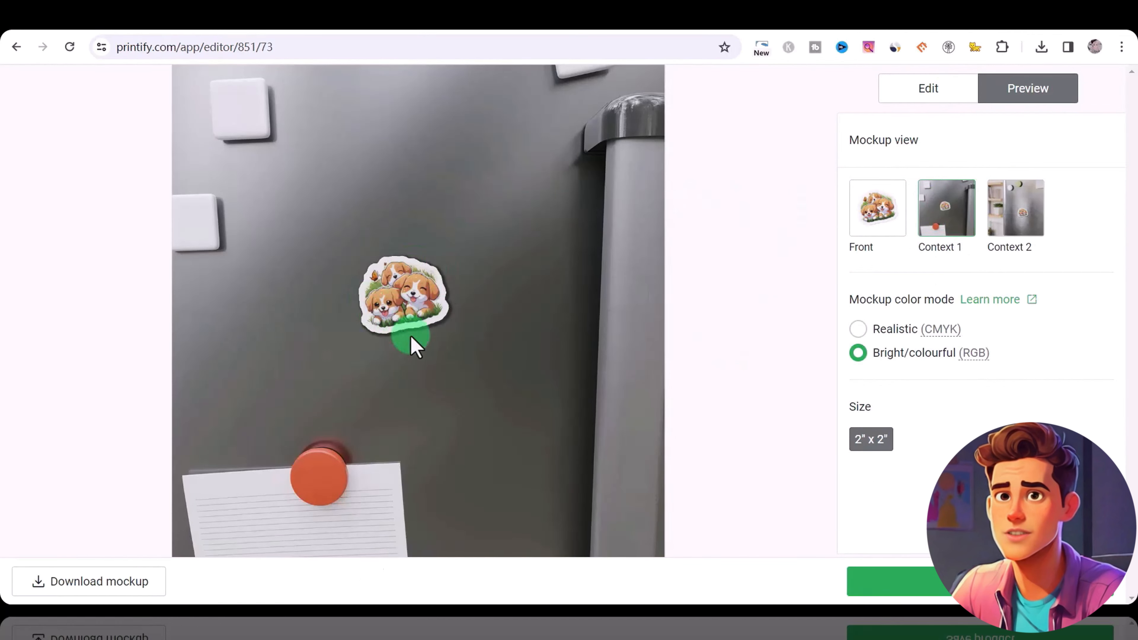
pyautogui.click(968, 220)
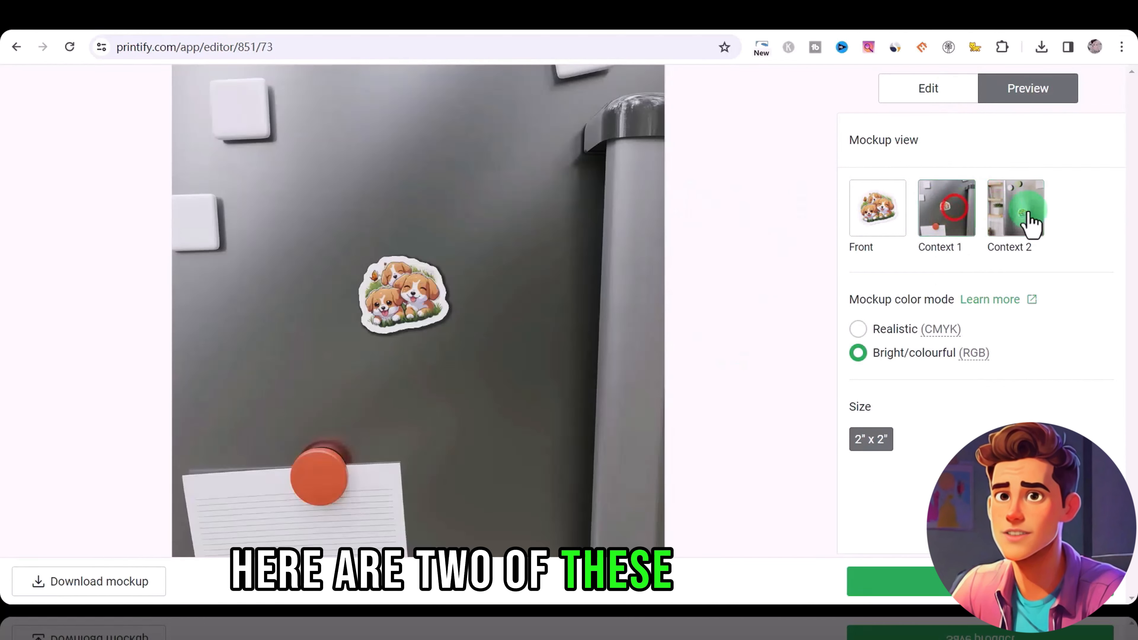
pyautogui.click(1027, 216)
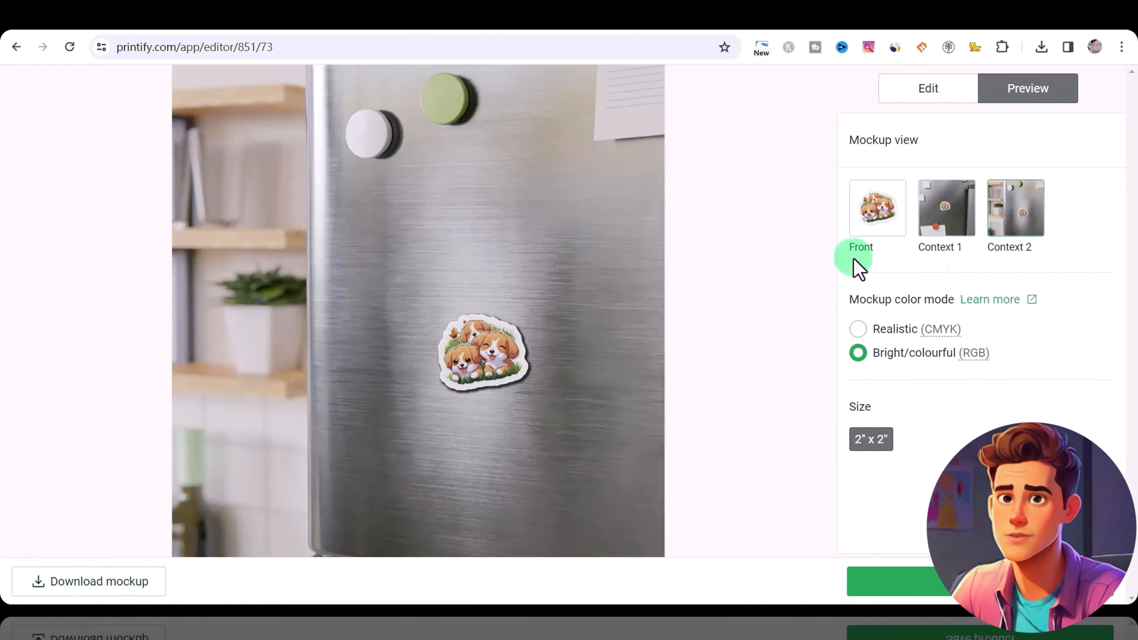
# Return to the Die-Cut Magnets product page and start a new blank design with Printed Simply
pyautogui.click(16, 47)
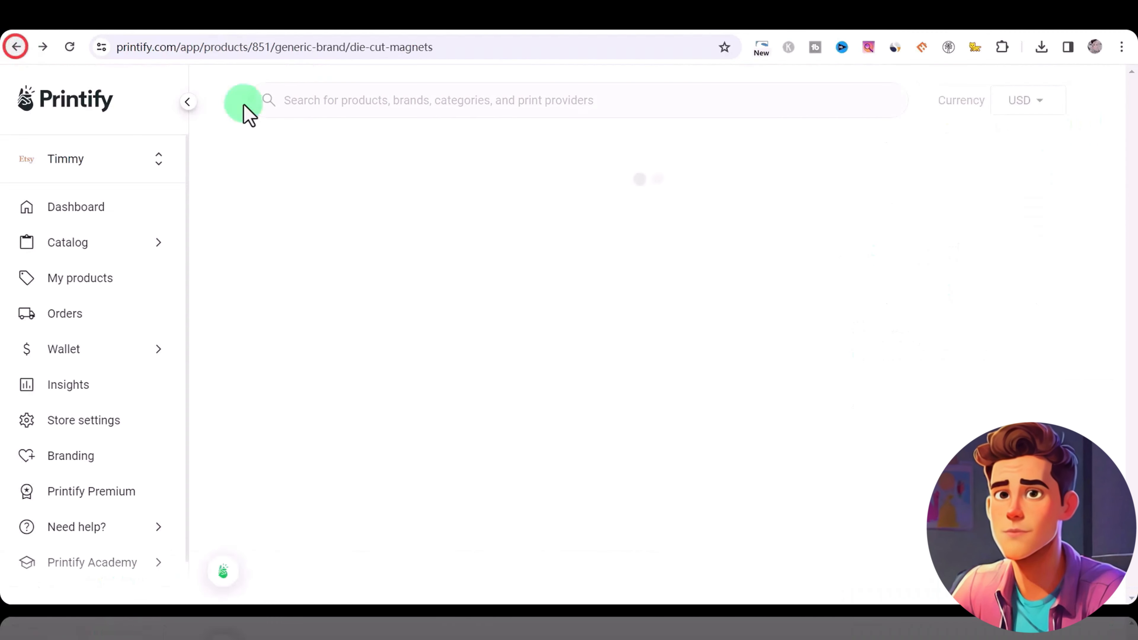
pyautogui.click(400, 106)
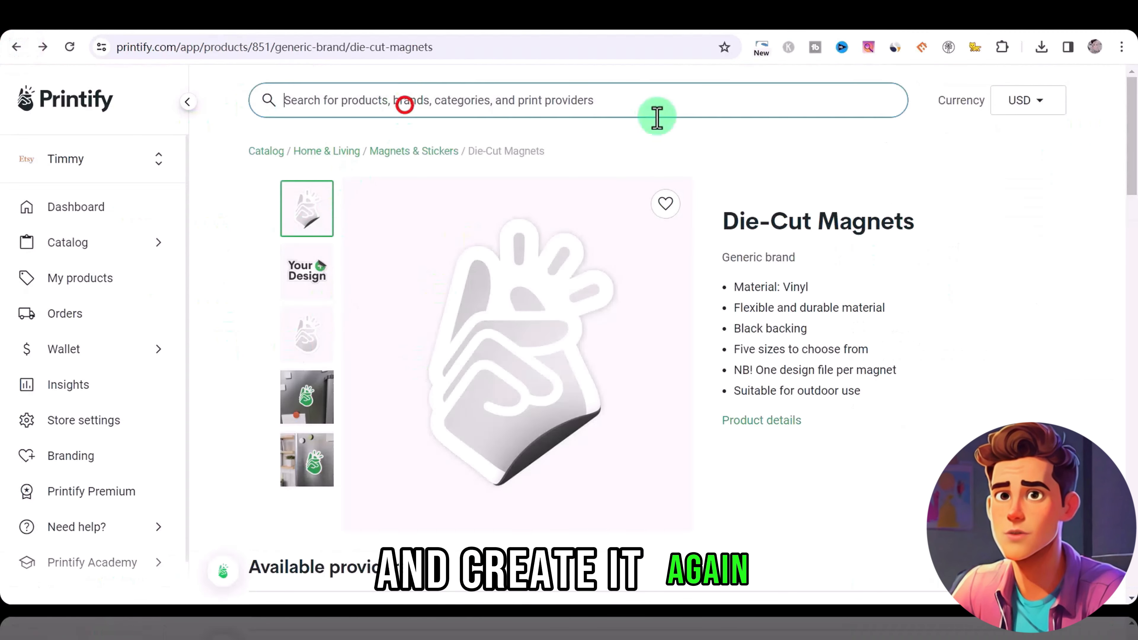
pyautogui.scroll(-8, 915, 242)
pyautogui.scroll(2, 740, 222)
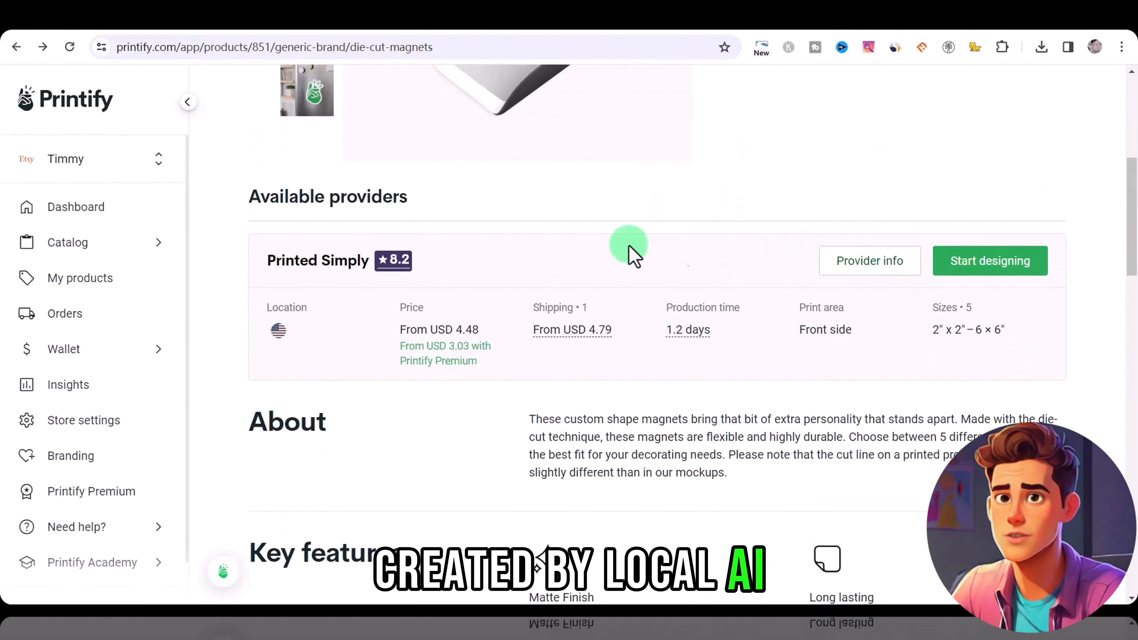
pyautogui.click(986, 256)
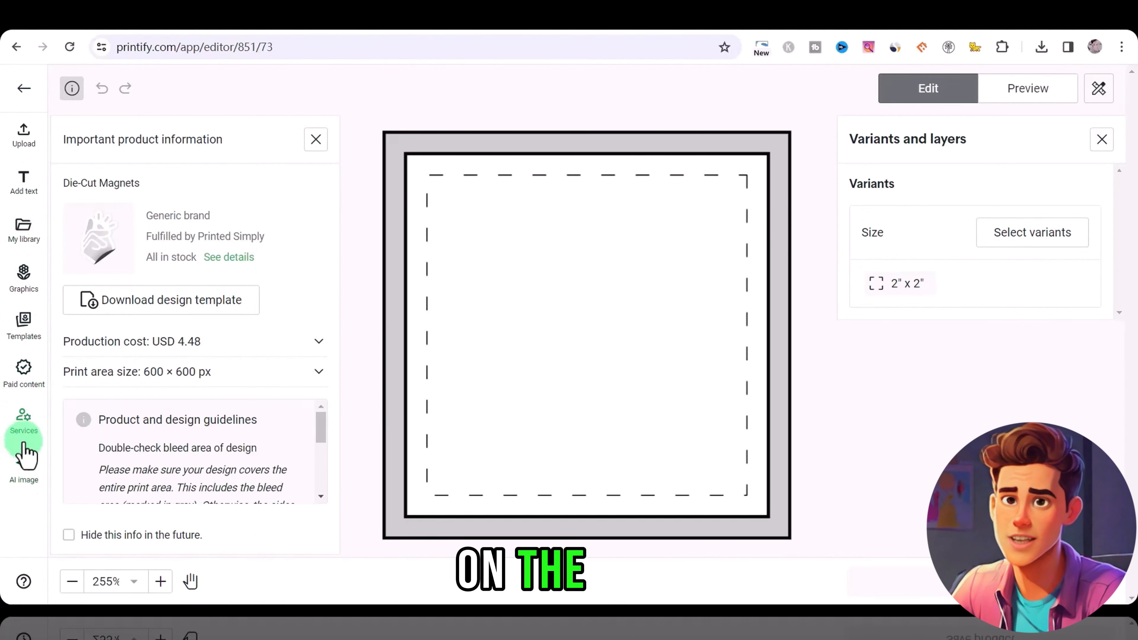
# Open the AI image generator and enter the prompt "Cute Bear,happy, anime, cartoon, solid color background, sticker"
pyautogui.click(23, 464)
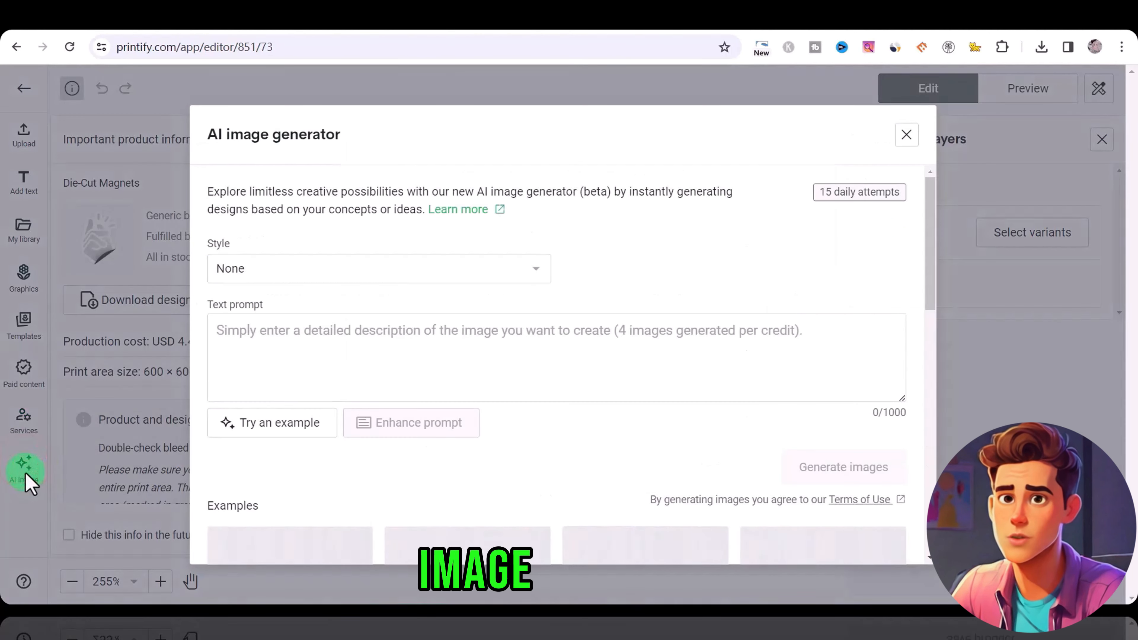
pyautogui.click(415, 275)
pyautogui.click(625, 226)
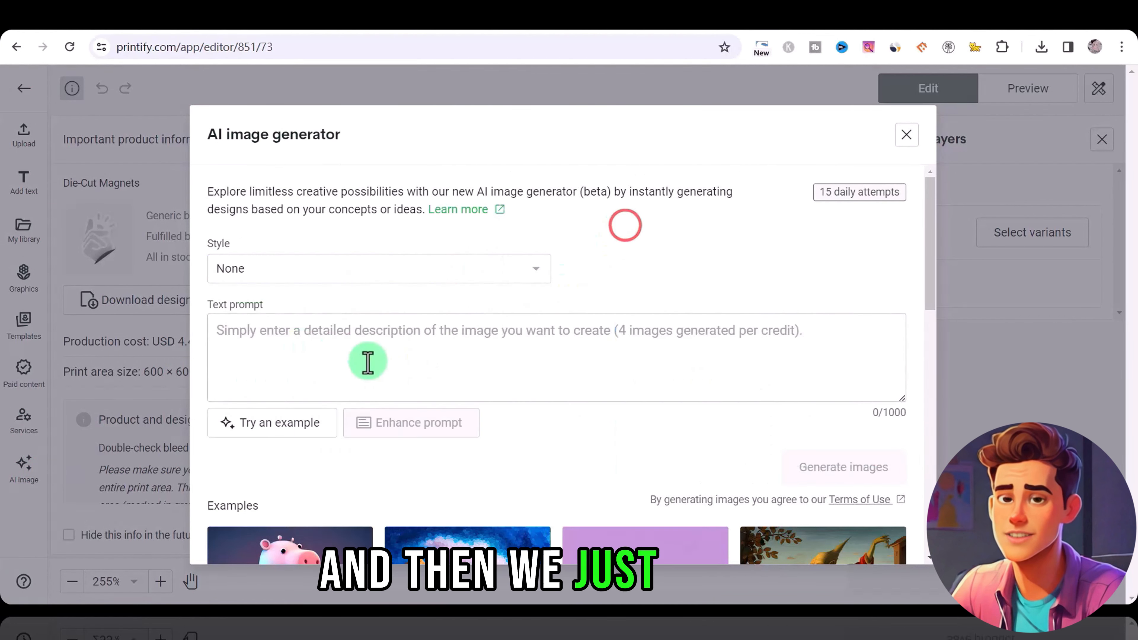
pyautogui.click(404, 336)
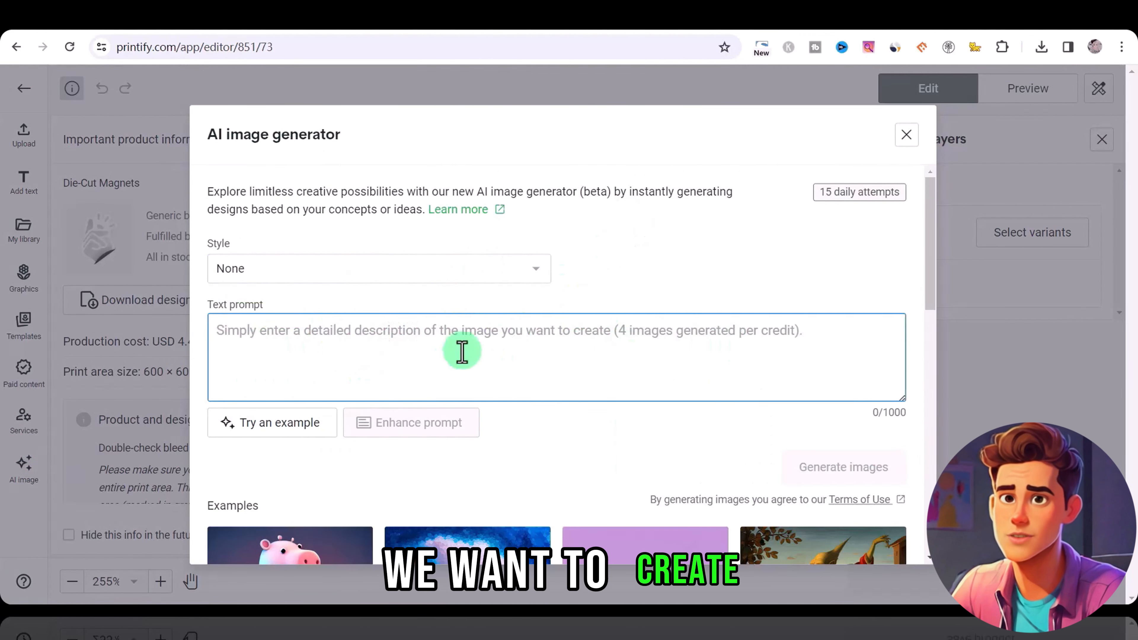
pyautogui.write('Cute Bear,happy, anime, cartoon, solid color background, sticker')
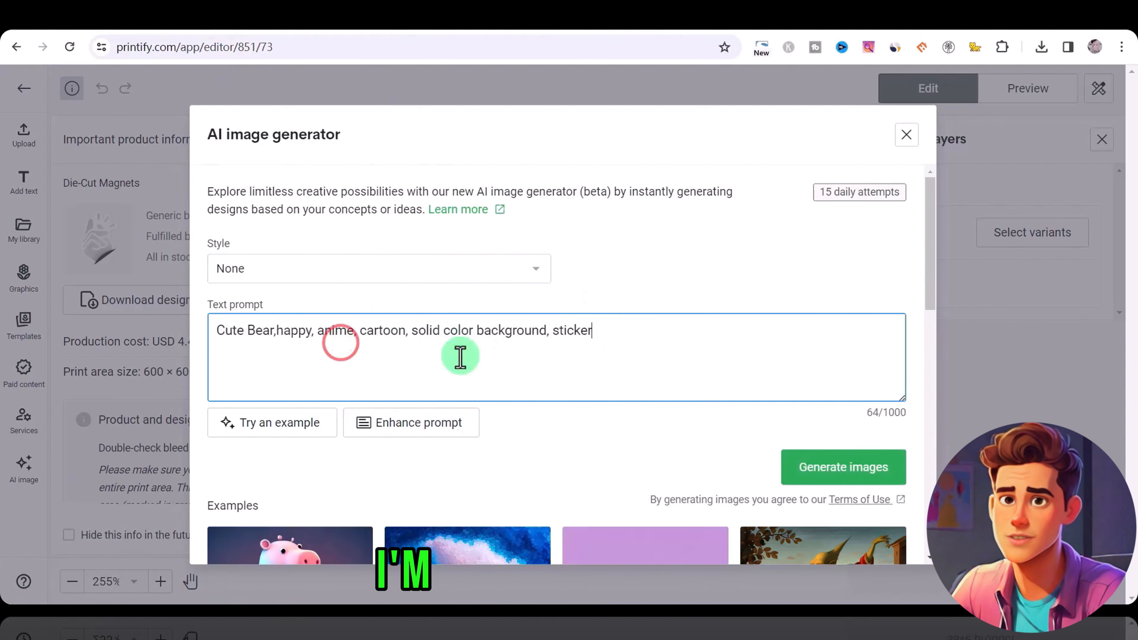
pyautogui.moveTo(244, 330); pyautogui.dragTo(656, 333)
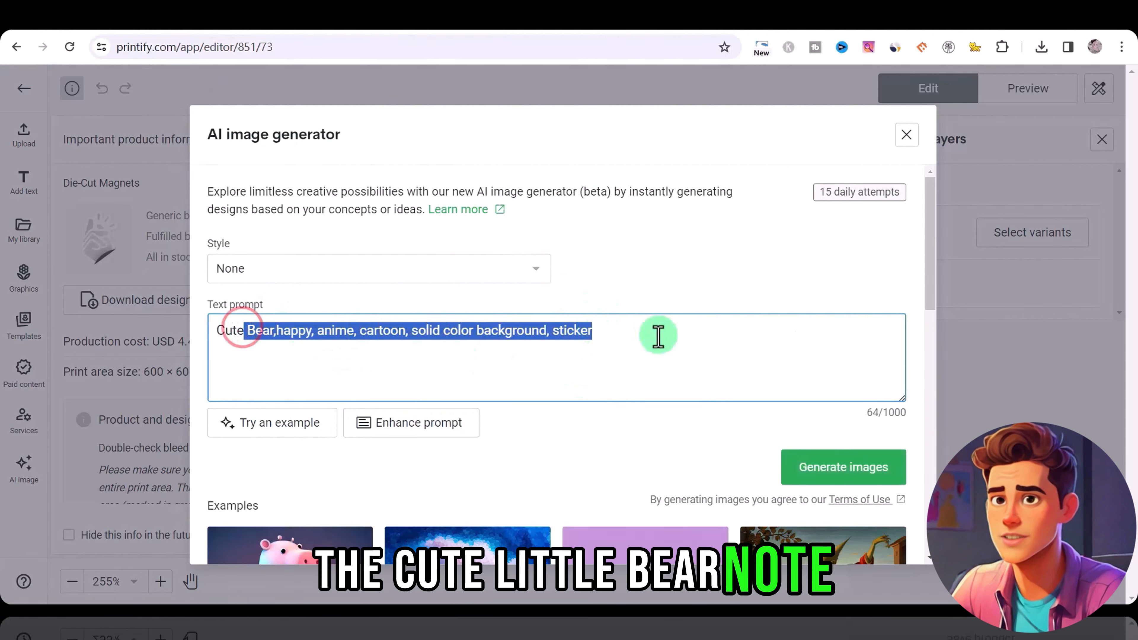
pyautogui.click(658, 335)
# Look through the image generator's available styles and keep the style set to None
pyautogui.click(269, 268)
pyautogui.scroll(-3, 363, 330)
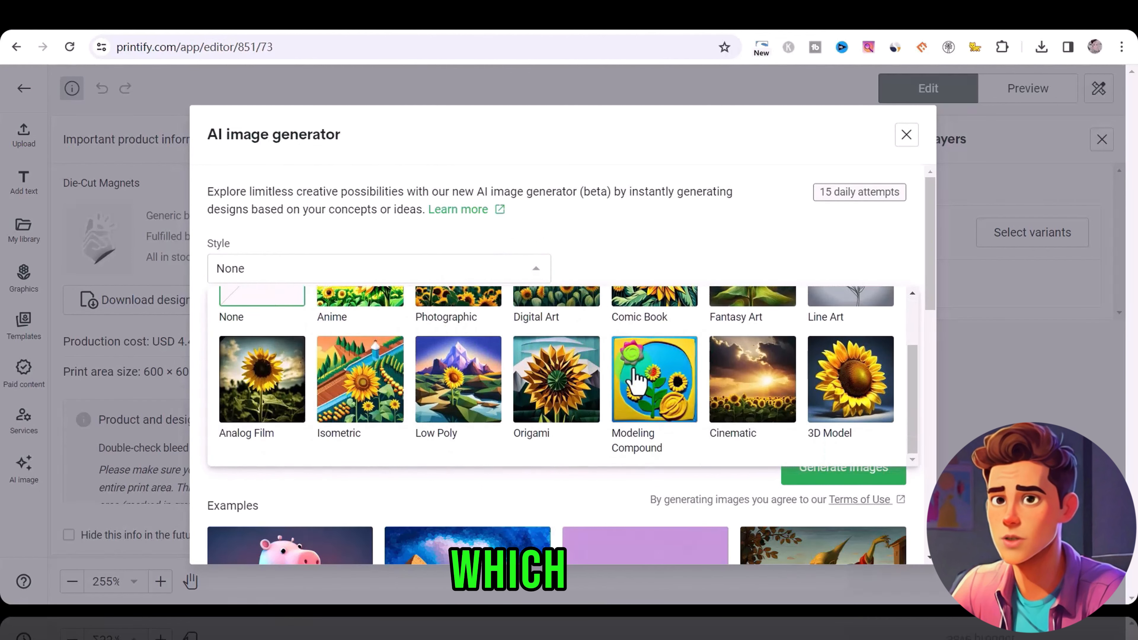
pyautogui.scroll(2, 470, 357)
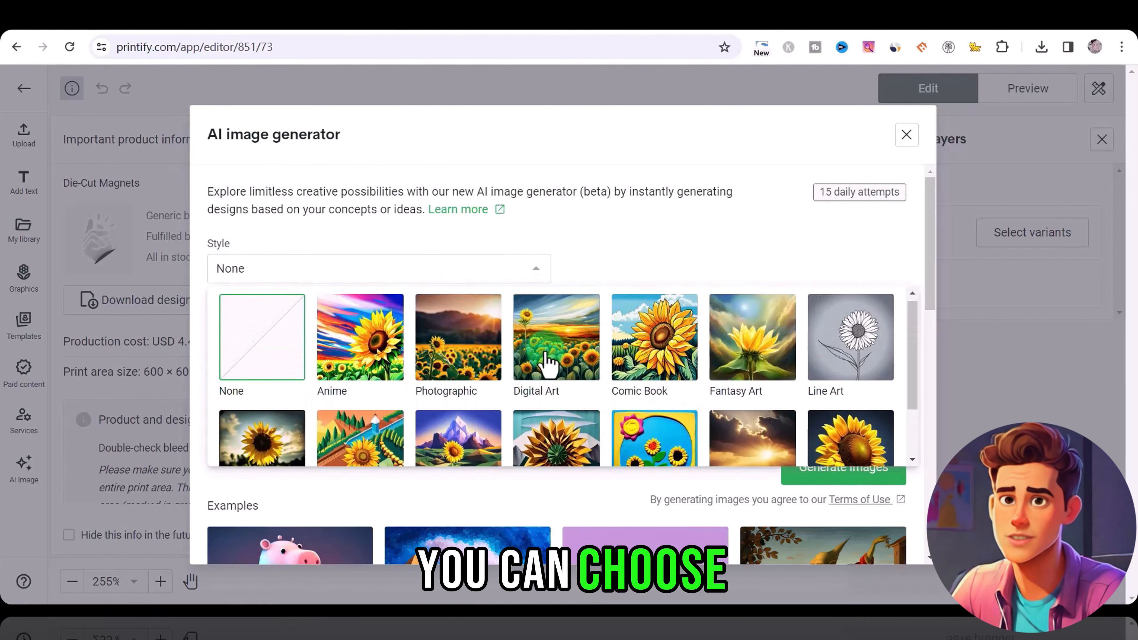
pyautogui.scroll(-2, 667, 354)
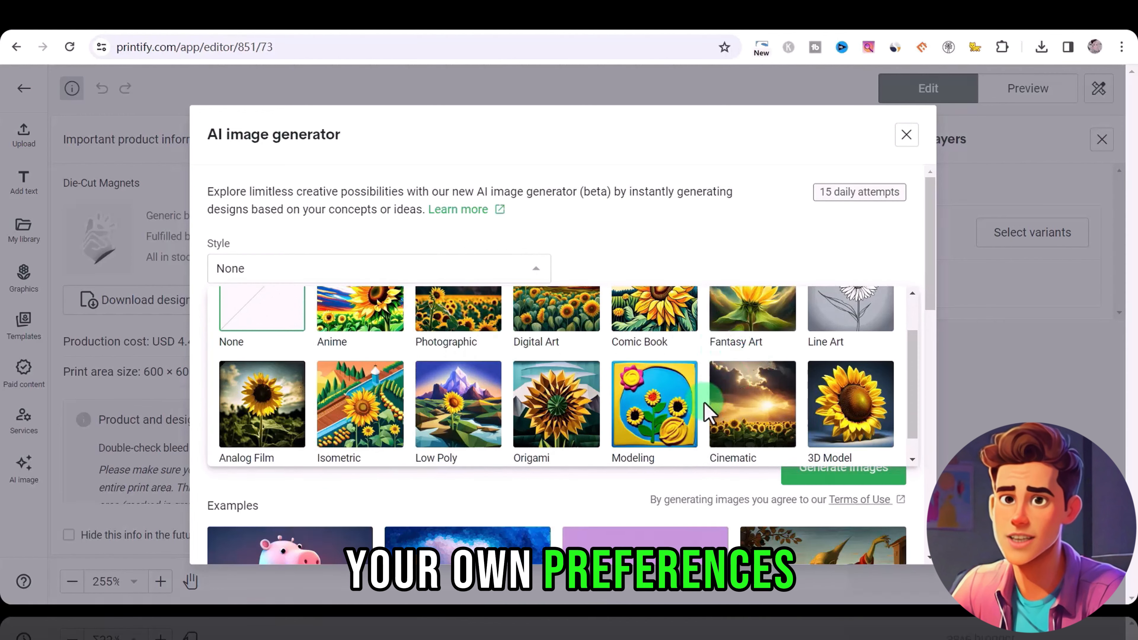
pyautogui.scroll(2, 253, 359)
pyautogui.click(253, 358)
pyautogui.click(325, 332)
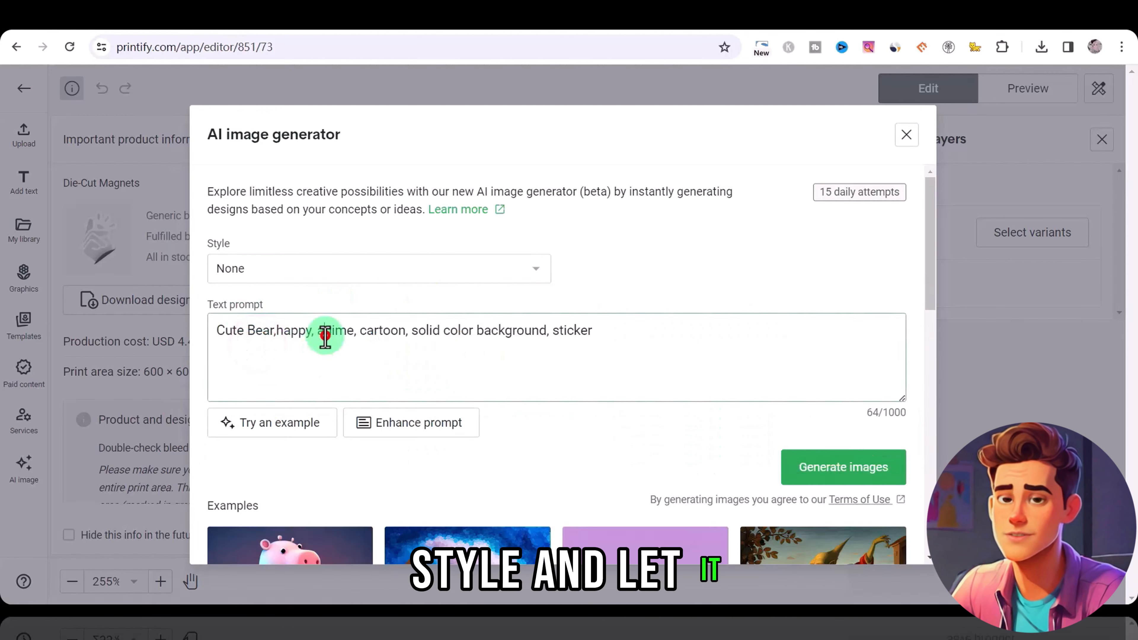
# Generate images from the cute bear prompt and look over the generated bears
pyautogui.click(271, 424)
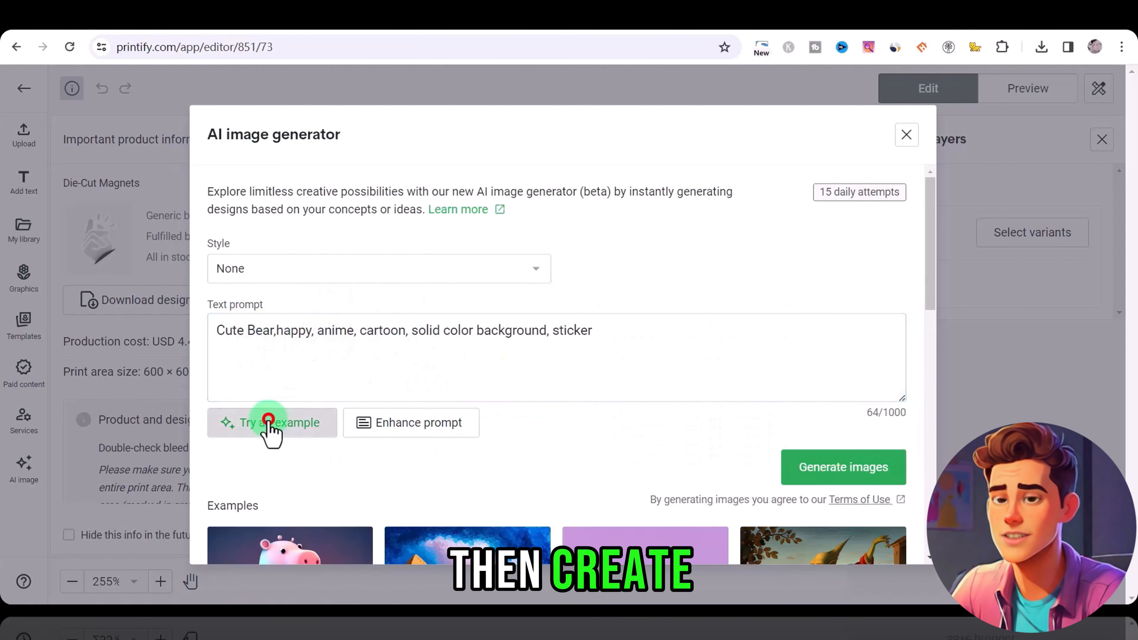
pyautogui.scroll(-1, 589, 414)
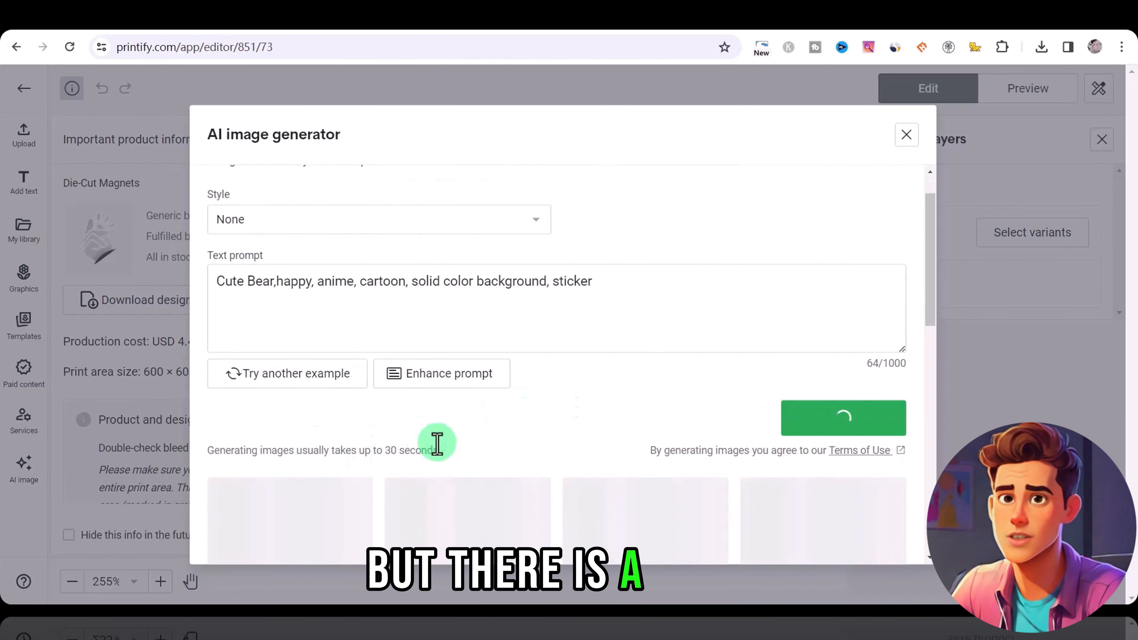
pyautogui.scroll(1, 578, 372)
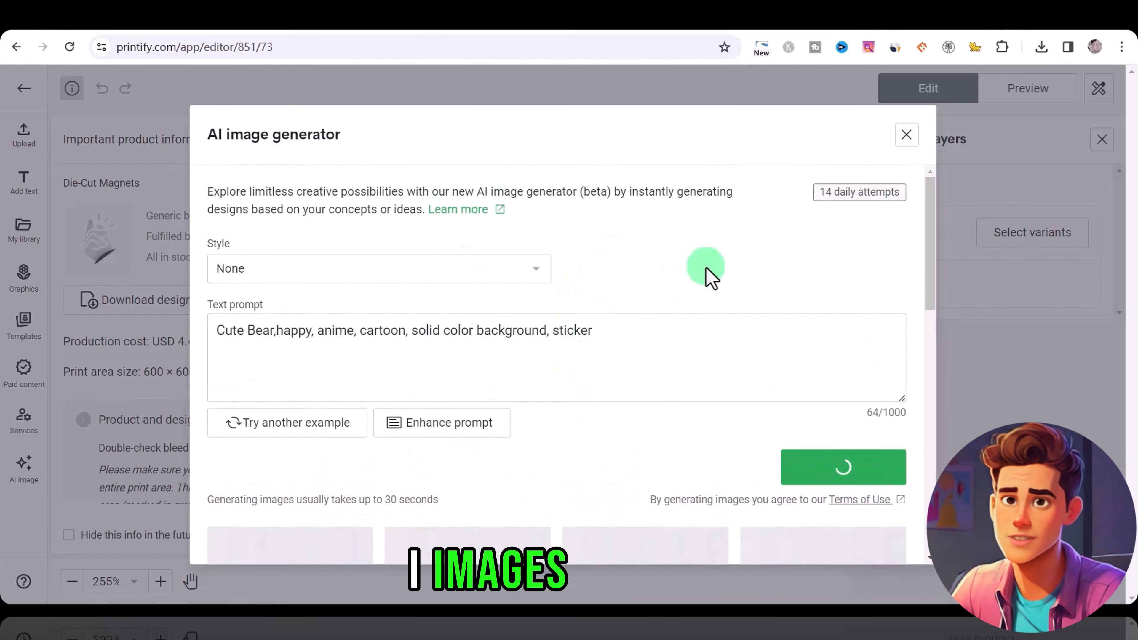
pyautogui.scroll(-3, 856, 308)
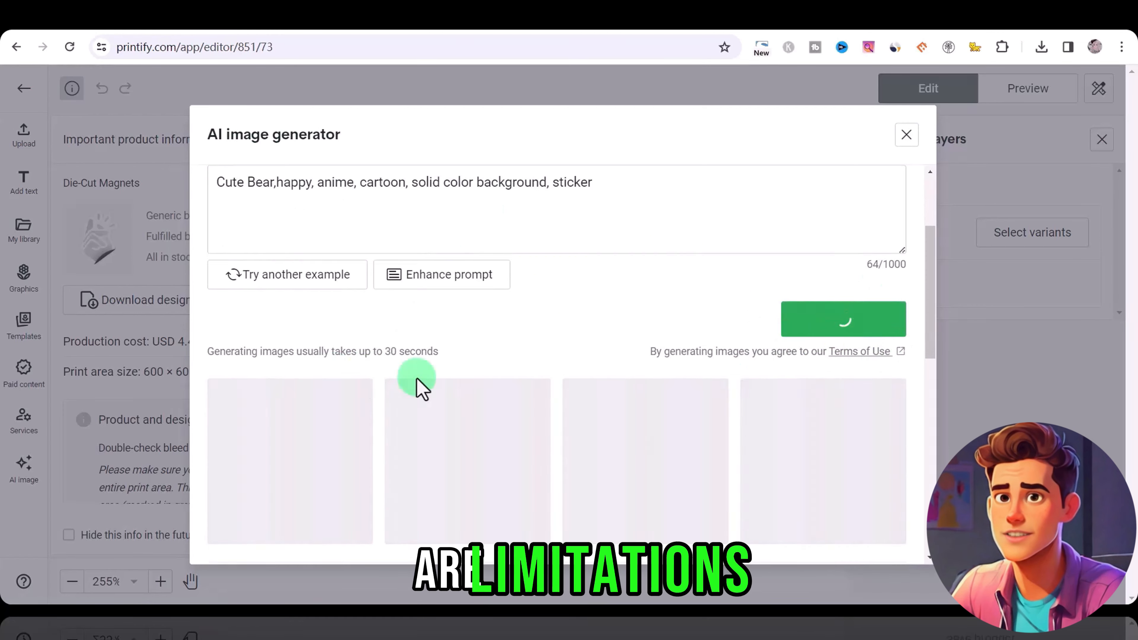
pyautogui.scroll(-1, 417, 386)
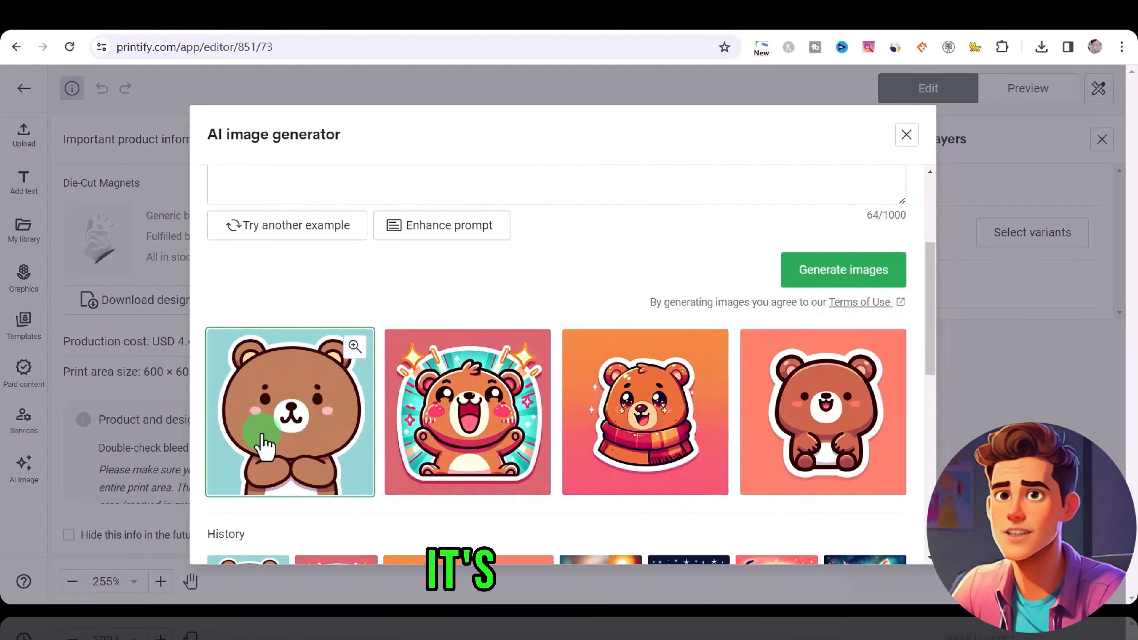
pyautogui.scroll(1, 714, 211)
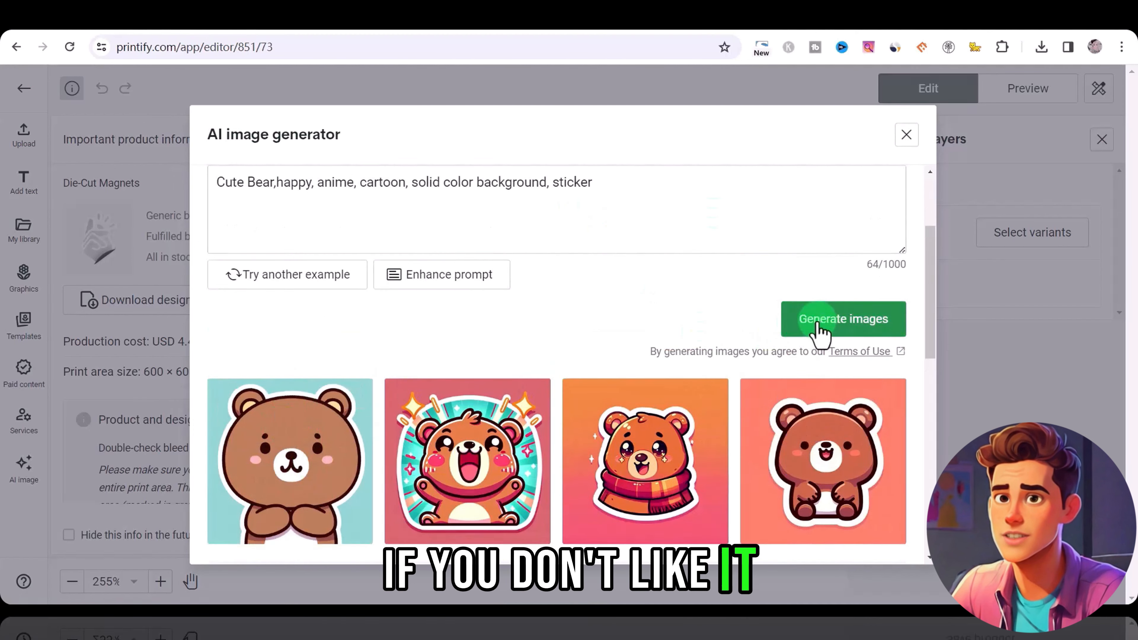
pyautogui.scroll(-2, 820, 332)
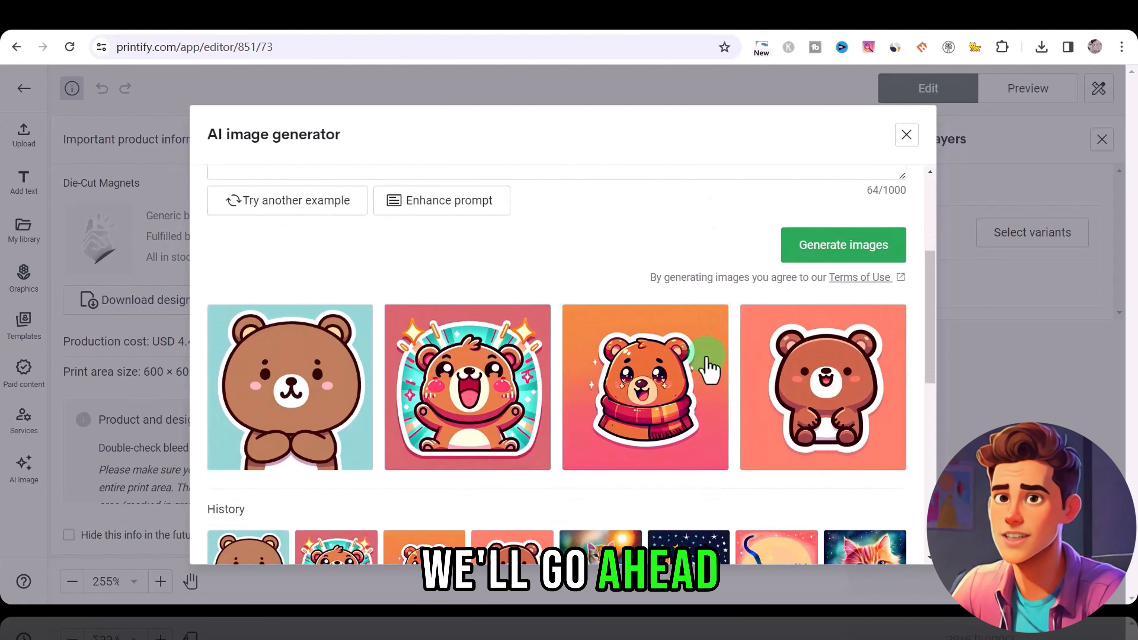
# Place the generated bear with the red scarf on the magnet and shift it slightly on the print area
pyautogui.click(637, 394)
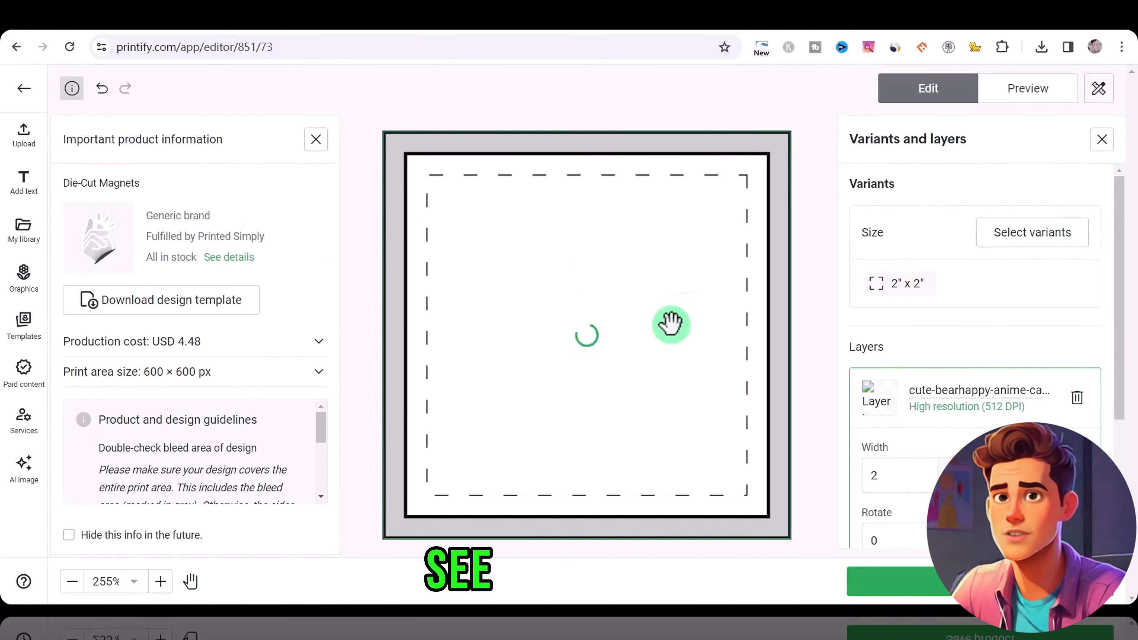
pyautogui.click(1024, 89)
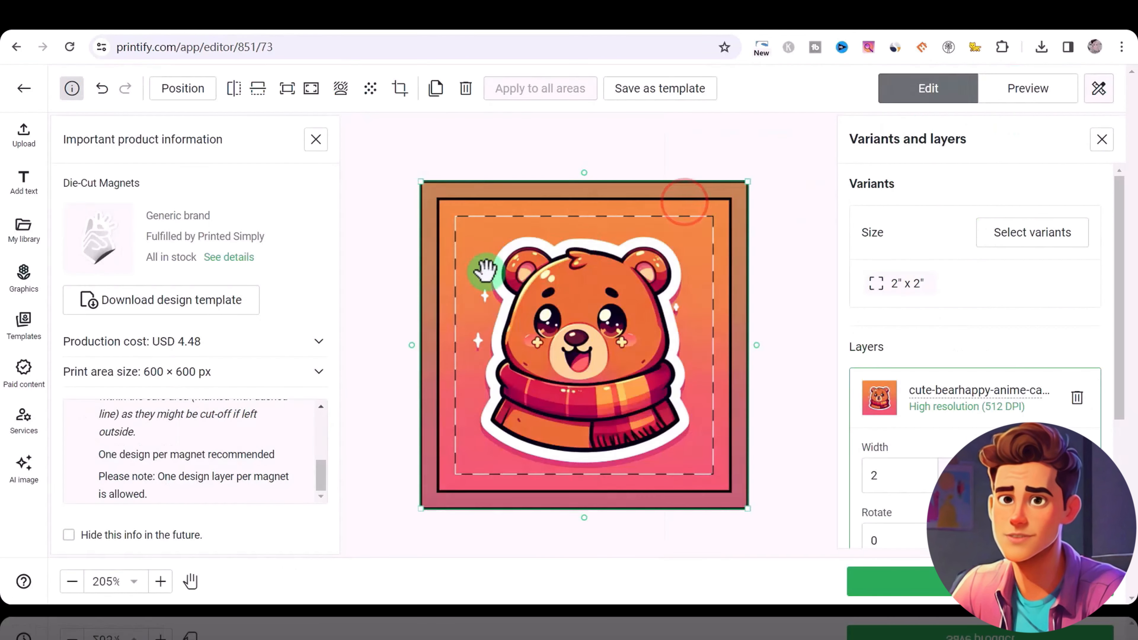
pyautogui.moveTo(485, 270); pyautogui.dragTo(530, 269)
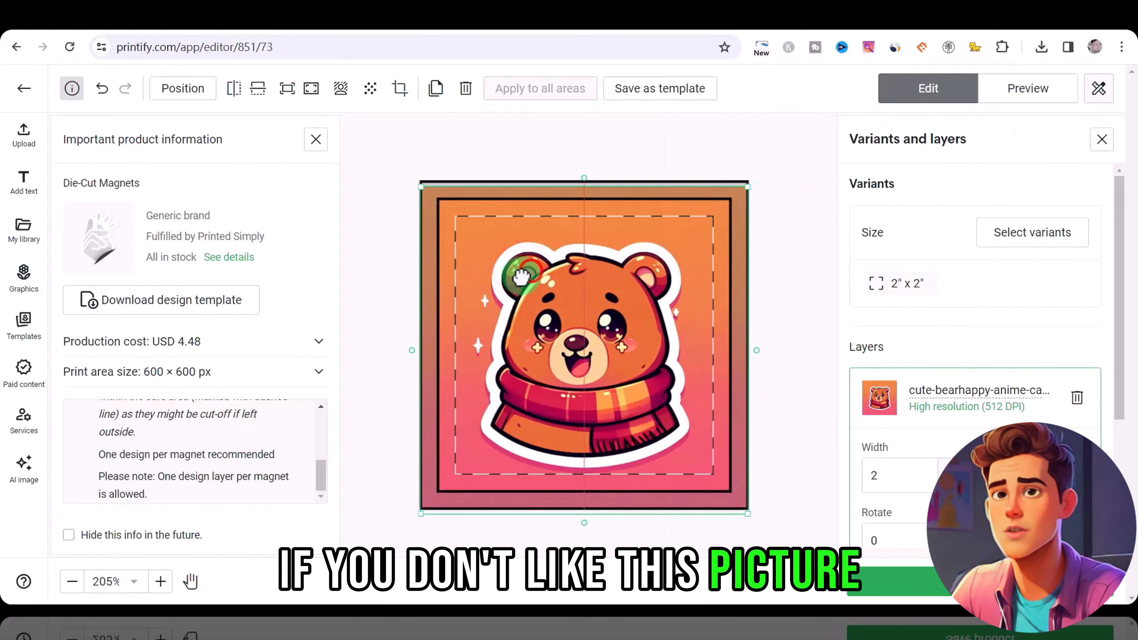
# Reopen the AI image generator and use the brown bear on the teal background for the magnet instead
pyautogui.click(24, 467)
pyautogui.scroll(-5, 584, 433)
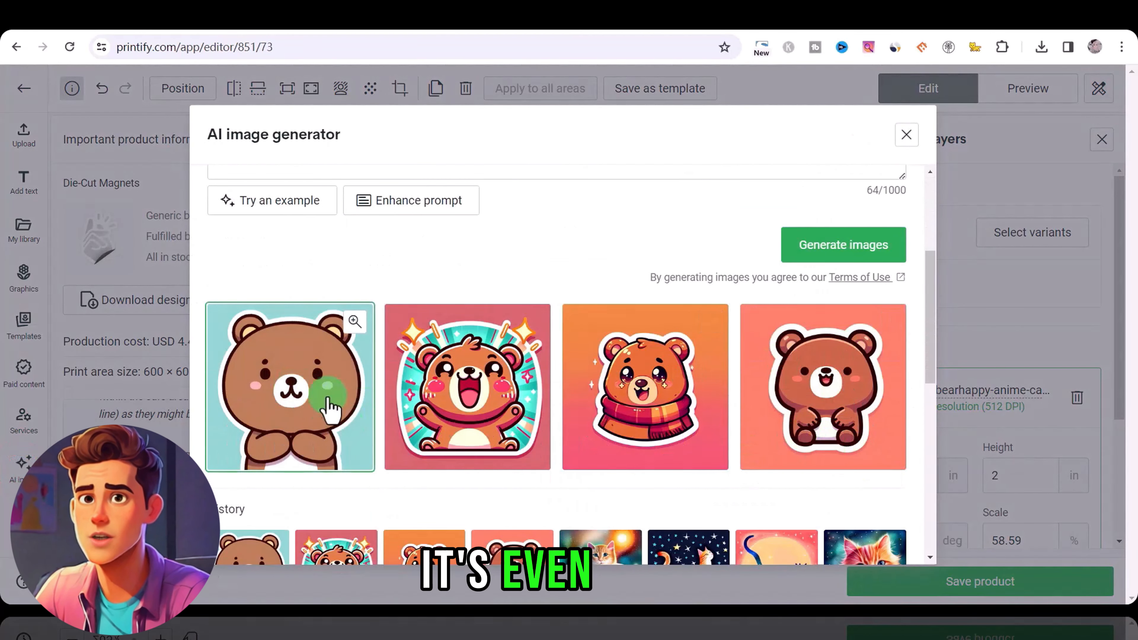
pyautogui.click(309, 406)
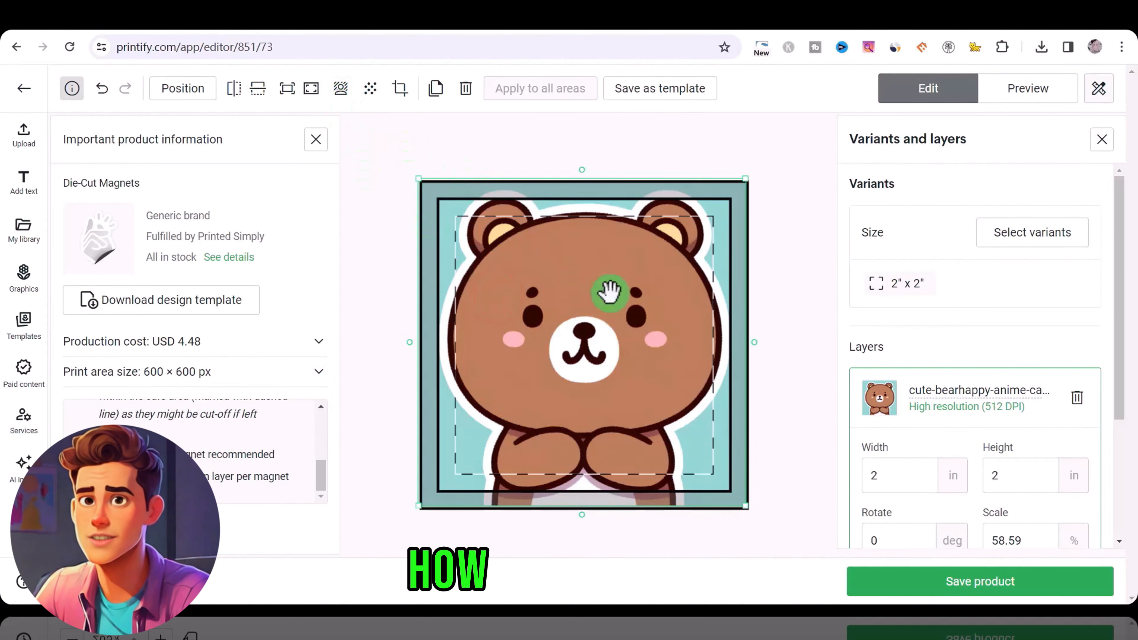
# Remove the teal background from the bear image with Quick remove, apply it and preview the magnet
pyautogui.click(341, 89)
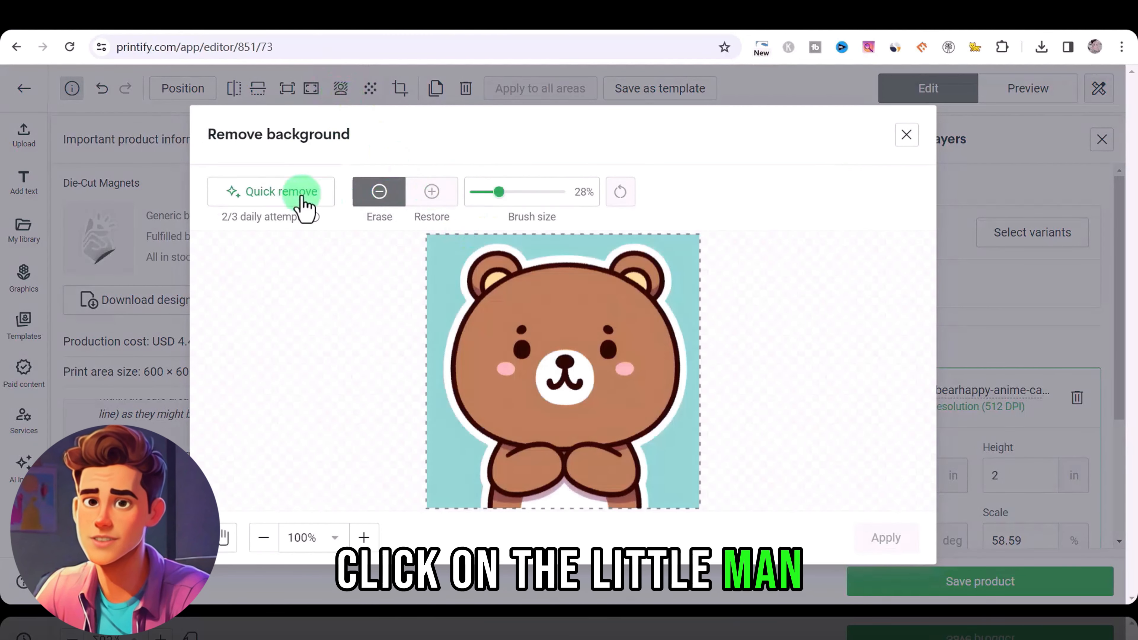
pyautogui.click(258, 197)
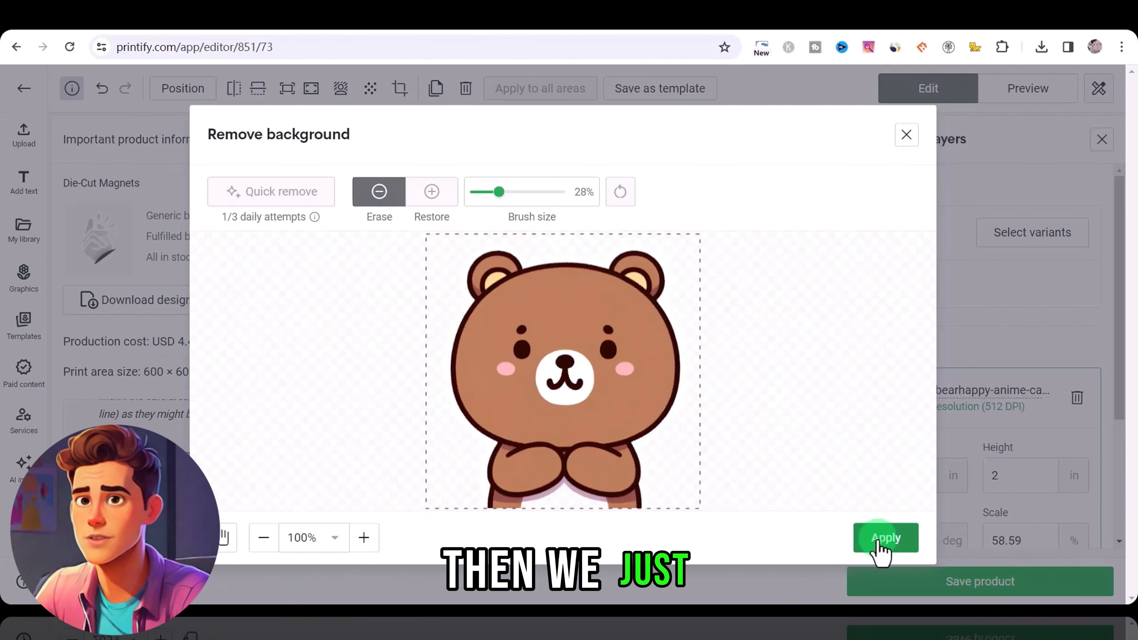
pyautogui.click(1028, 88)
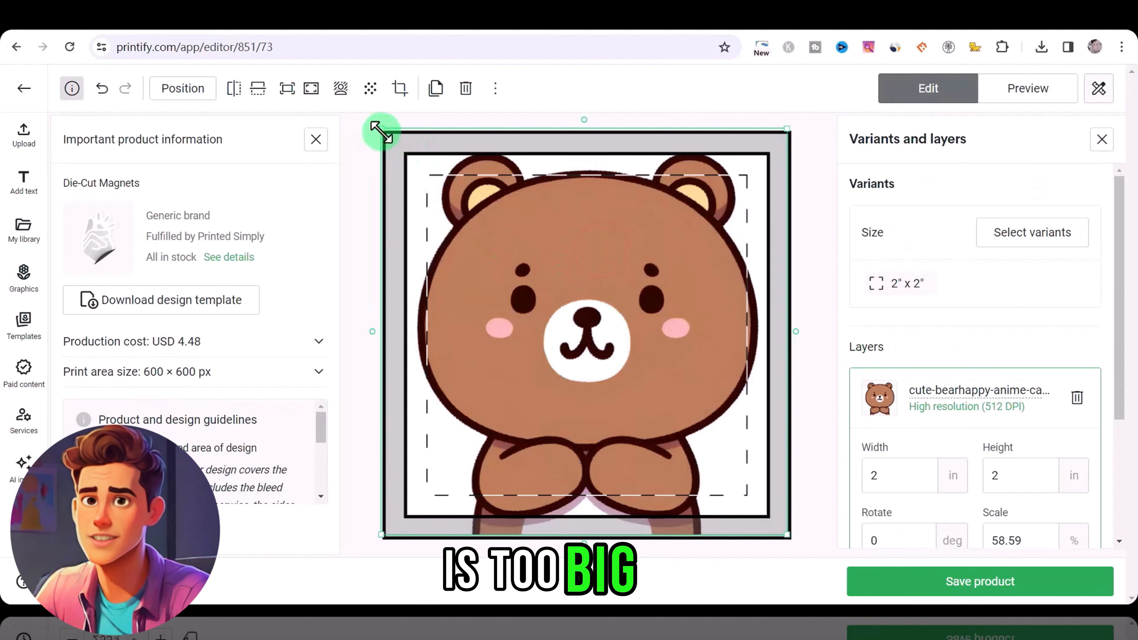
# Shrink the bear image on the print area and preview the magnet in the Context 1 and Context 2 mockups
pyautogui.moveTo(379, 130); pyautogui.dragTo(526, 280)
pyautogui.click(1049, 86)
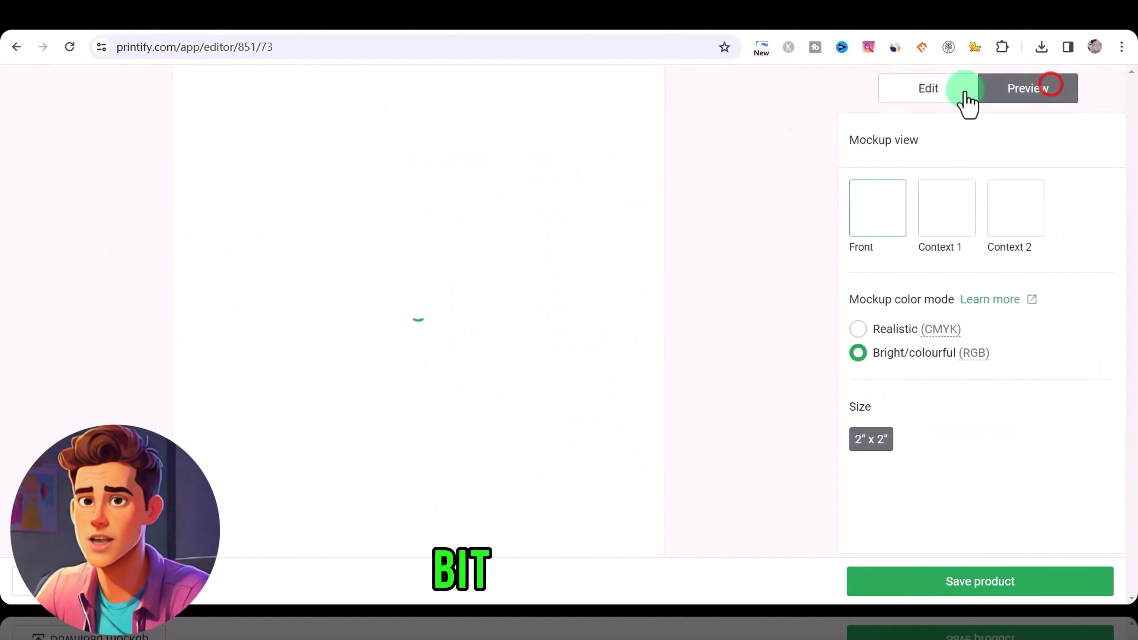
pyautogui.click(932, 198)
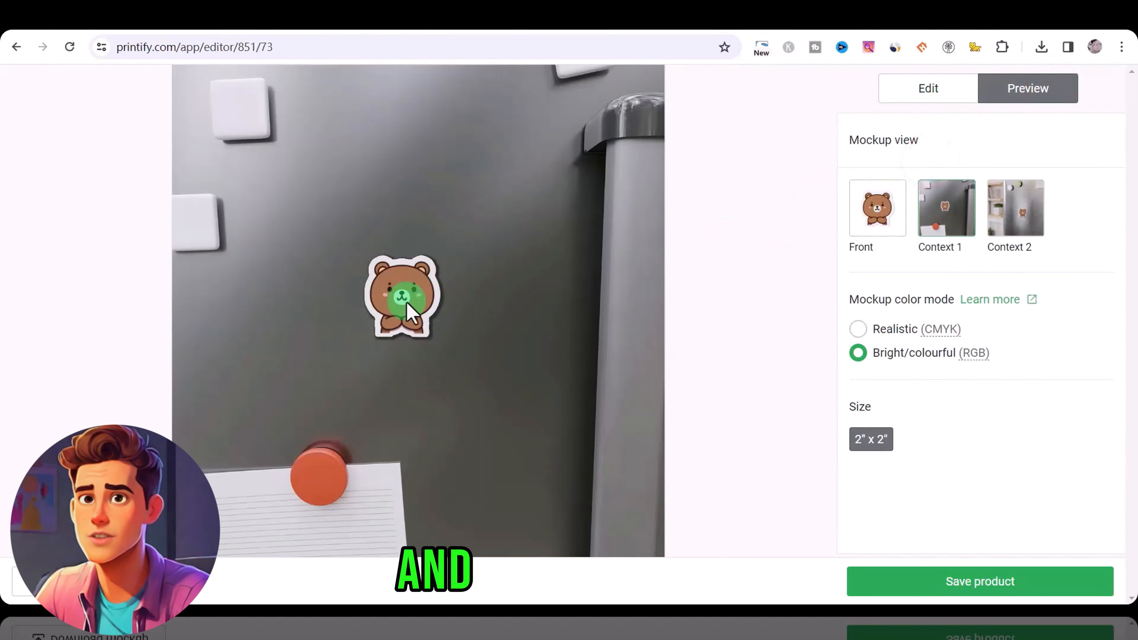
pyautogui.click(1026, 225)
pyautogui.click(949, 216)
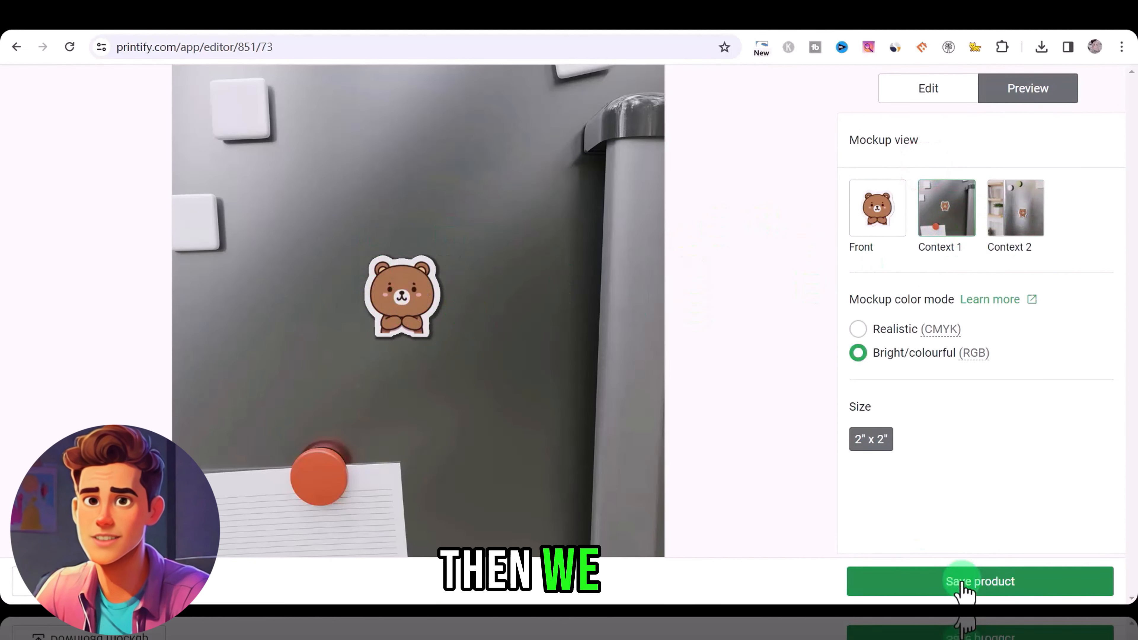
# Save the bear magnet product and review its title and description on the product details page
pyautogui.click(972, 580)
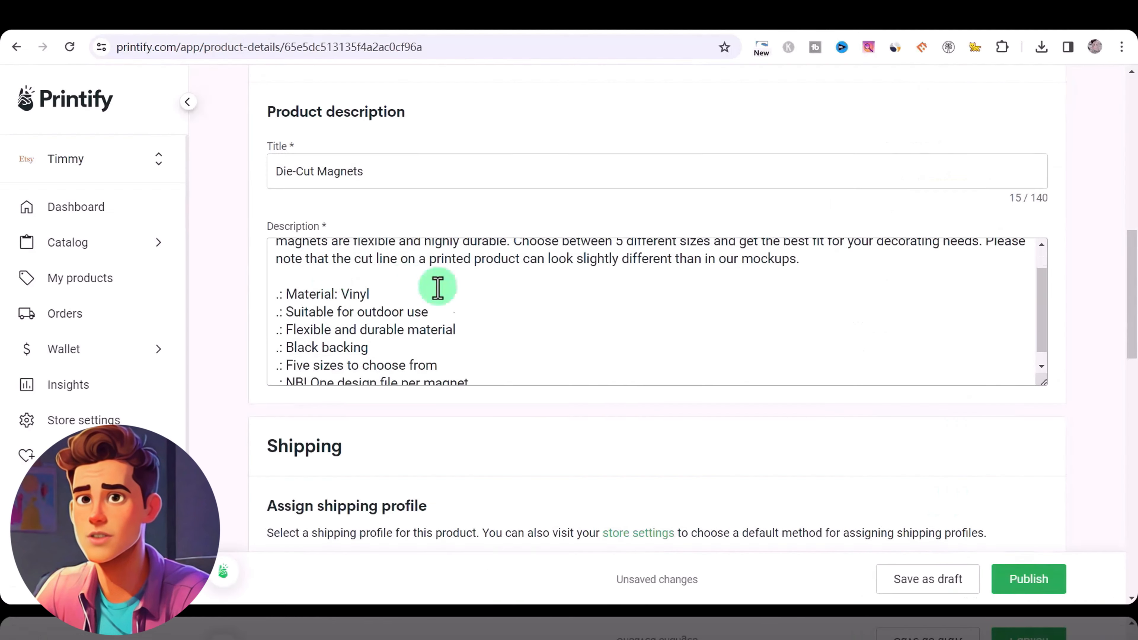
pyautogui.scroll(-1, 437, 288)
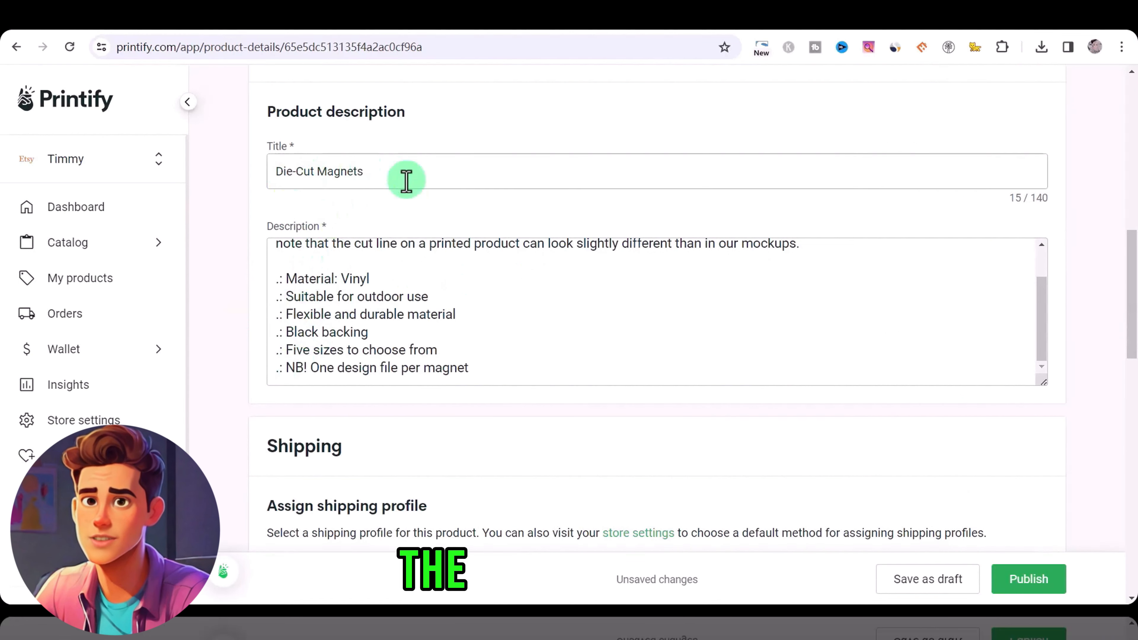
pyautogui.scroll(-2, 358, 207)
pyautogui.scroll(1, 302, 152)
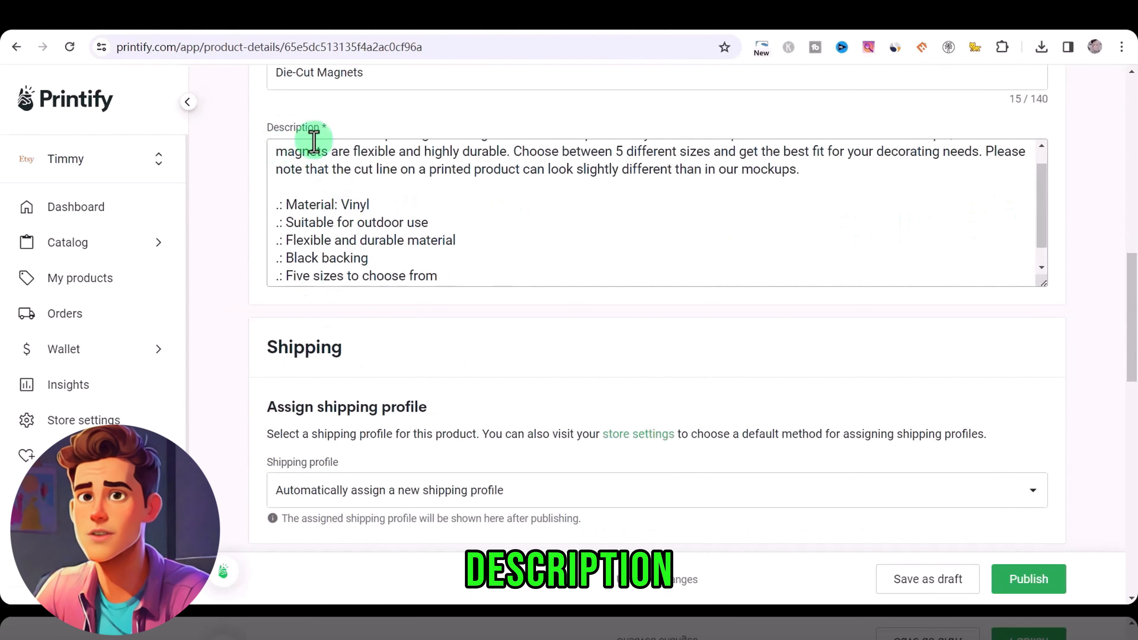
pyautogui.scroll(-3, 403, 207)
pyautogui.scroll(3, 340, 175)
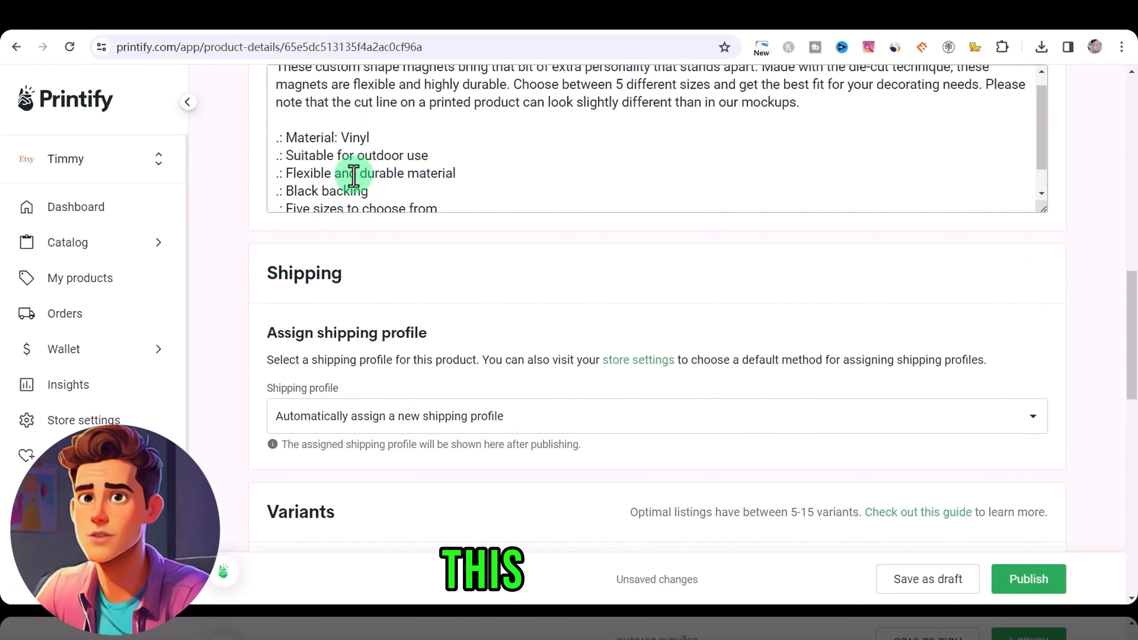
pyautogui.scroll(2, 354, 142)
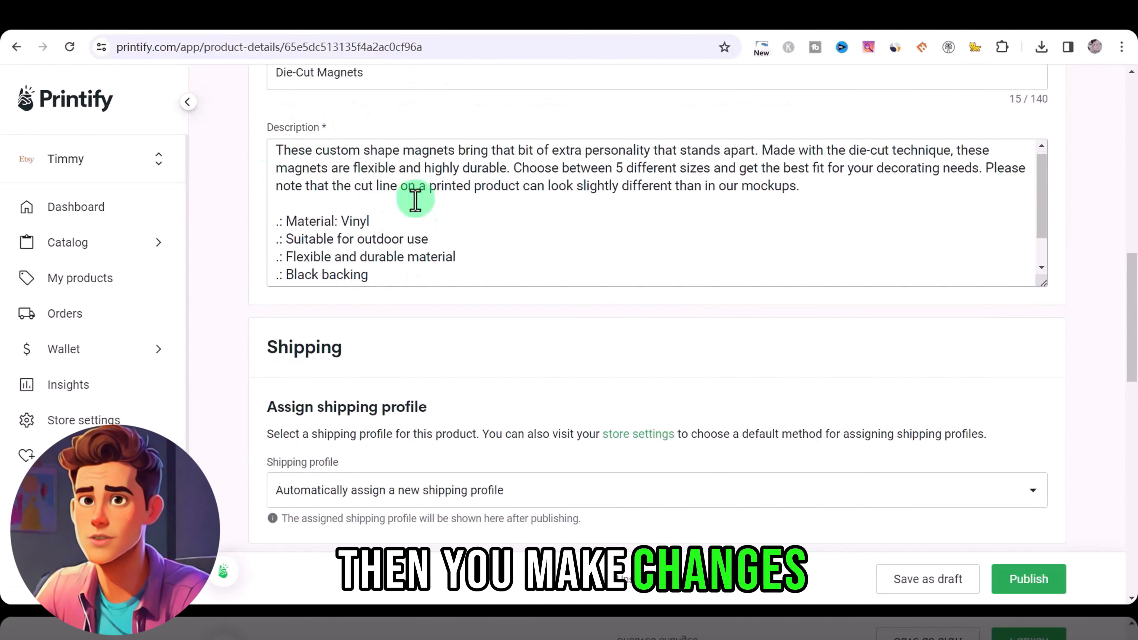
pyautogui.scroll(-2, 399, 215)
# Review the shipping profile and the pricing table's retail price, profit, margin and cost columns
pyautogui.scroll(-7, 346, 209)
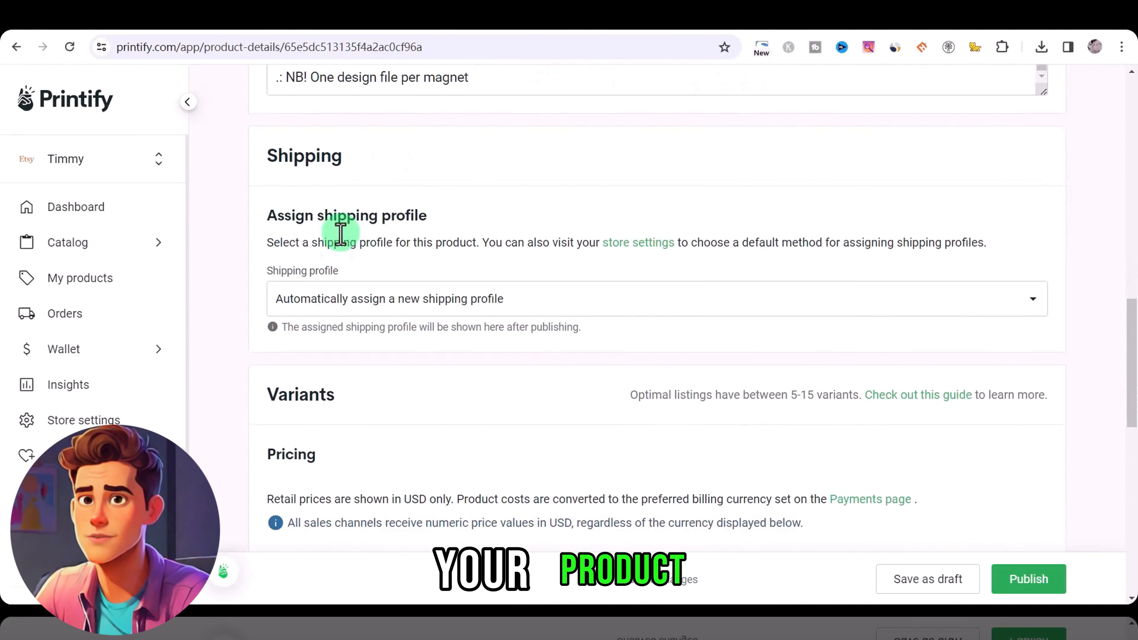
pyautogui.scroll(-4, 449, 269)
pyautogui.moveTo(588, 308); pyautogui.dragTo(762, 309)
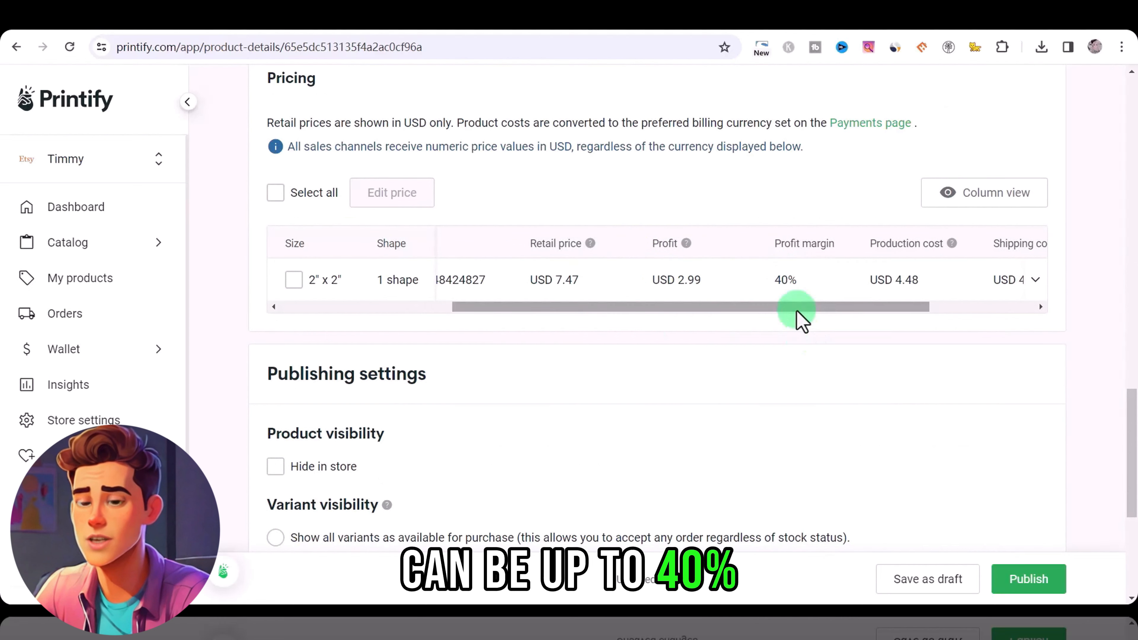
pyautogui.moveTo(796, 308); pyautogui.dragTo(820, 311)
# Set variant visibility to show out of stock variants as "sold out" and publish the magnet to the Etsy store
pyautogui.scroll(-5, 278, 257)
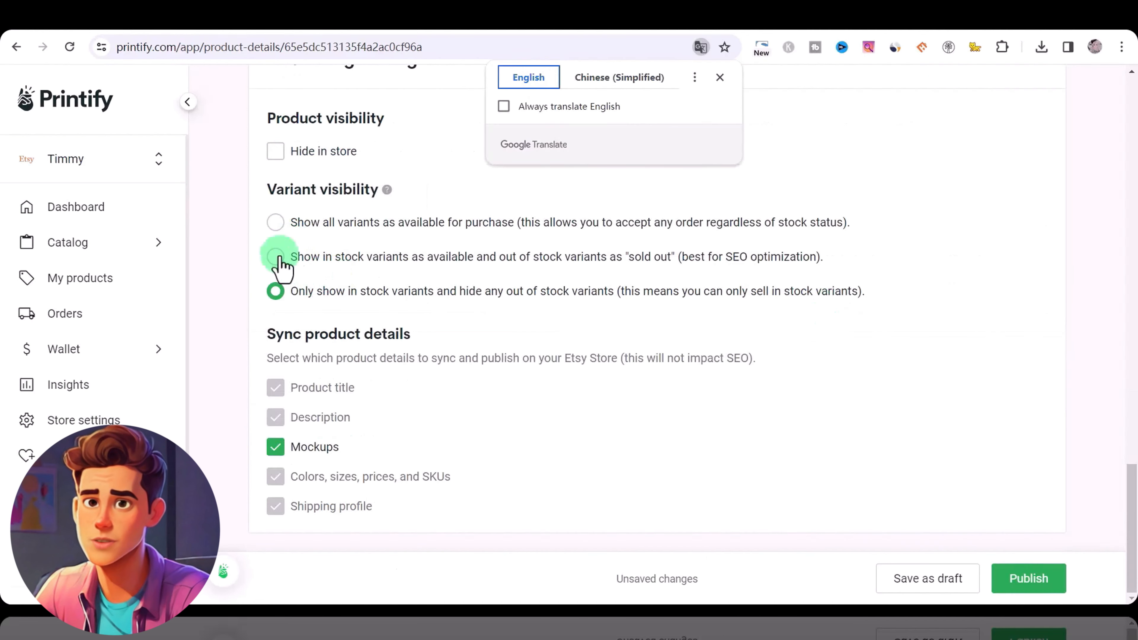
pyautogui.click(254, 260)
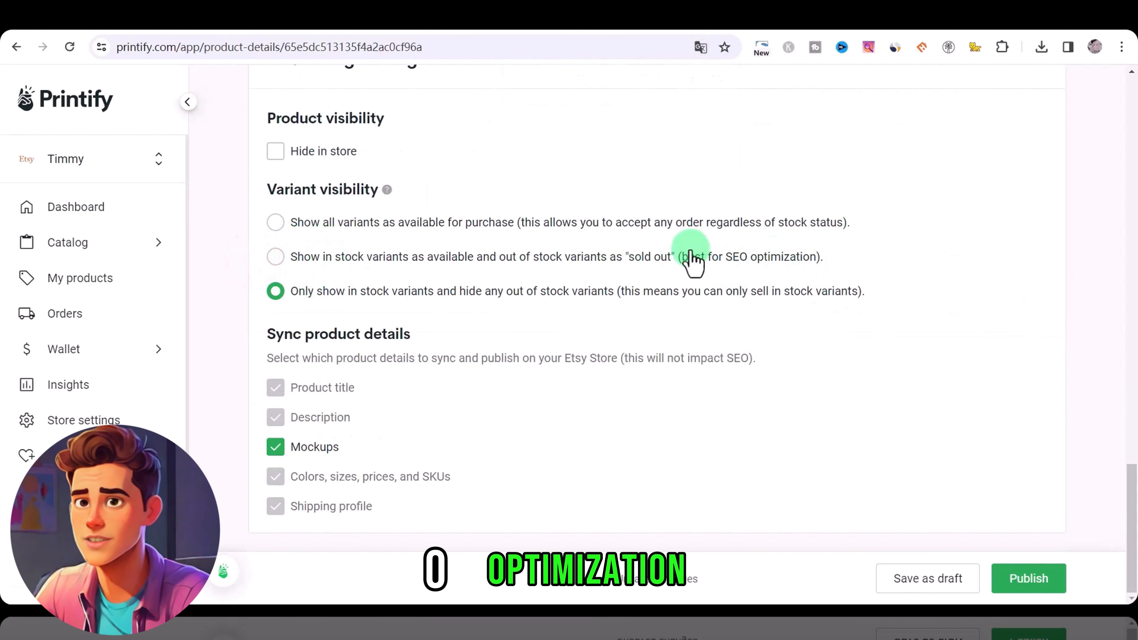
pyautogui.click(570, 256)
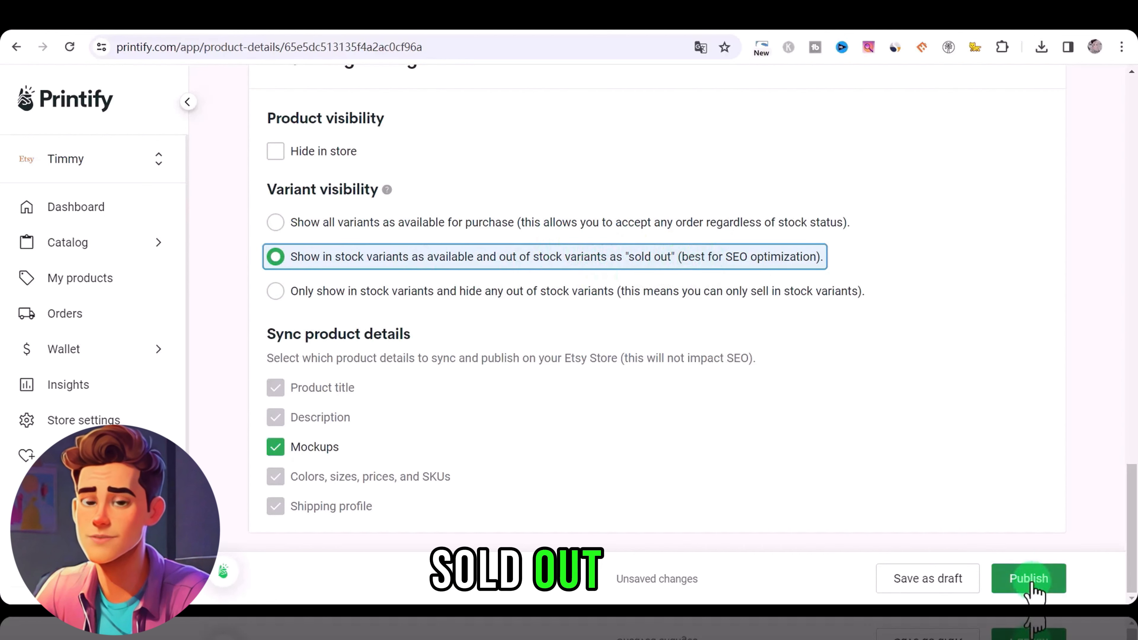
pyautogui.click(1051, 585)
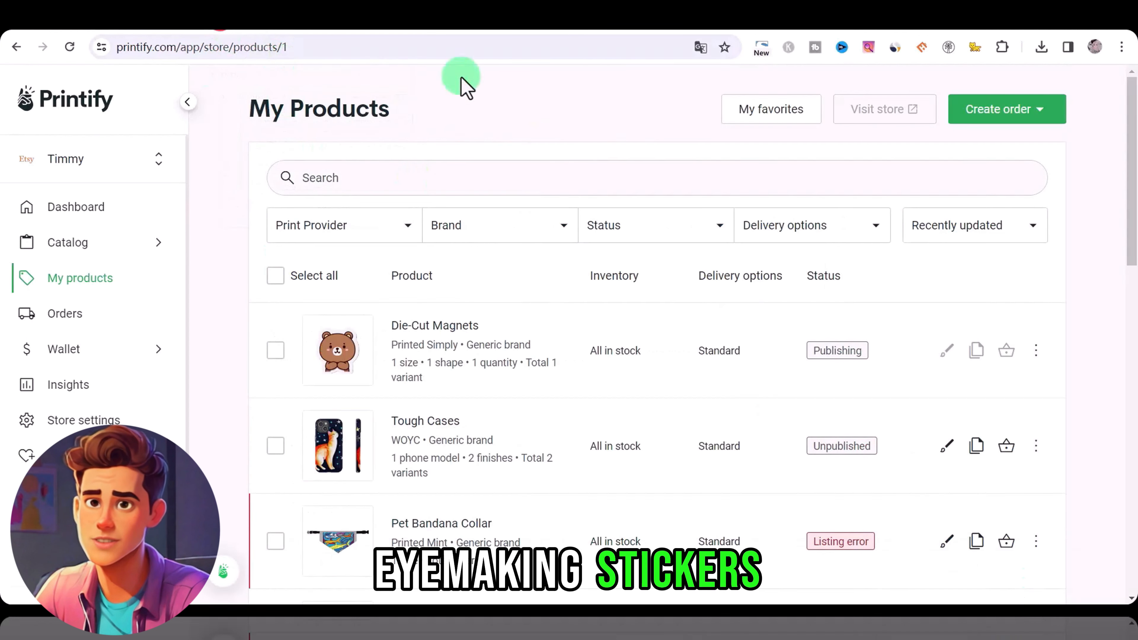
# Switch to Leonardo.Ai and look back through the cute animal stickers in the generation history
pyautogui.click(253, 31)
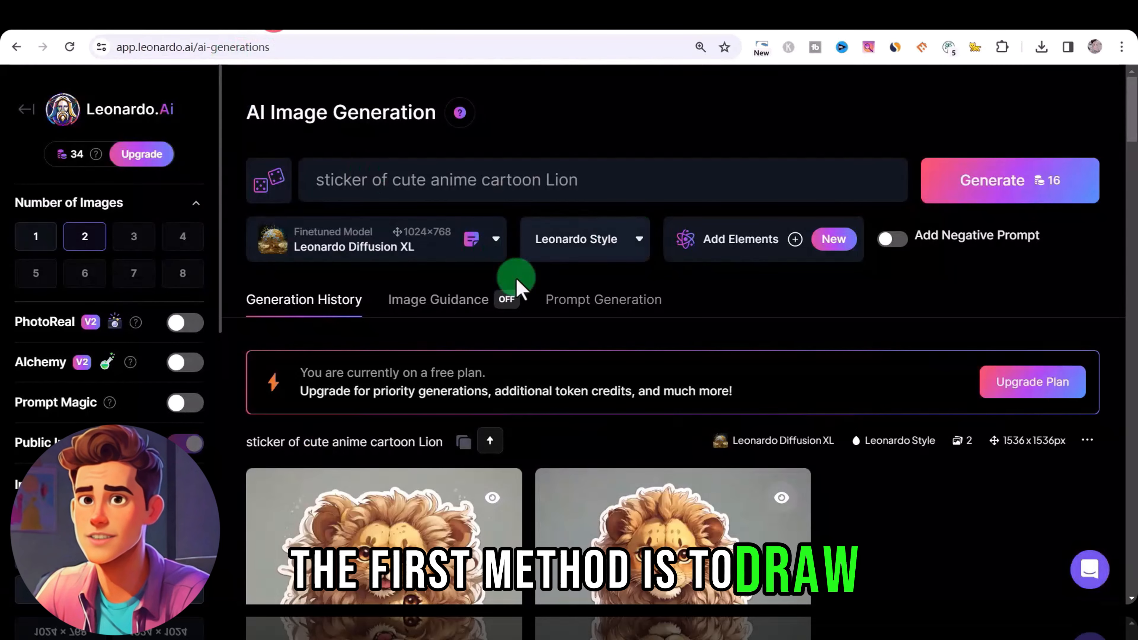
pyautogui.scroll(-10, 640, 363)
pyautogui.scroll(-15, 1129, 235)
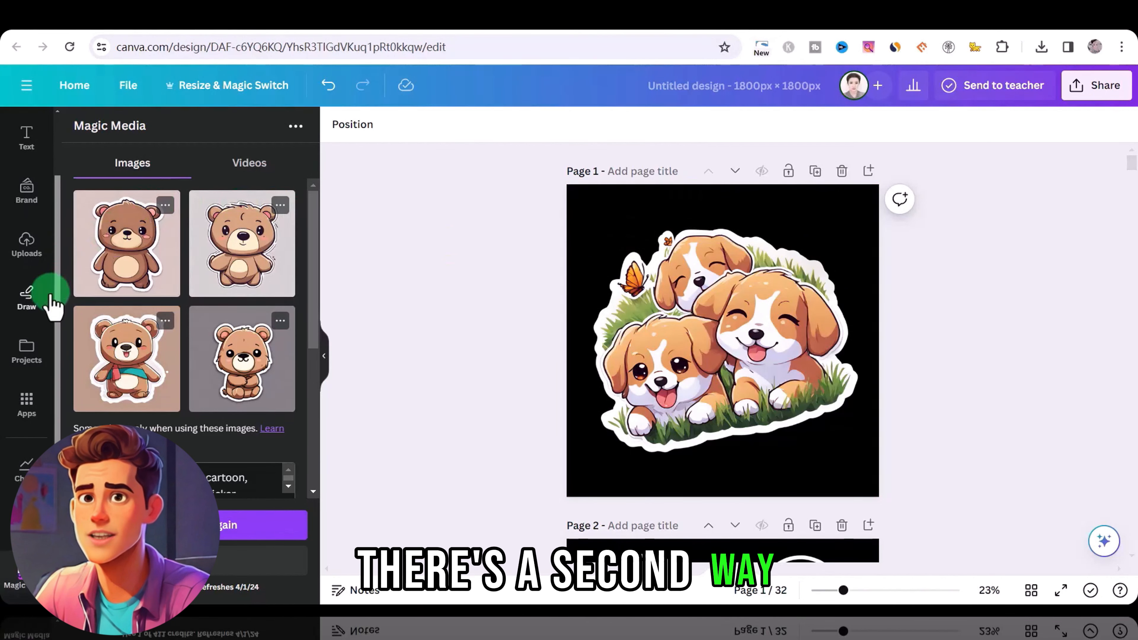
# Switch to the Canva design and look through its dog and bear sticker pages beside the Magic Media images
pyautogui.scroll(-3, 47, 296)
pyautogui.scroll(2, 32, 486)
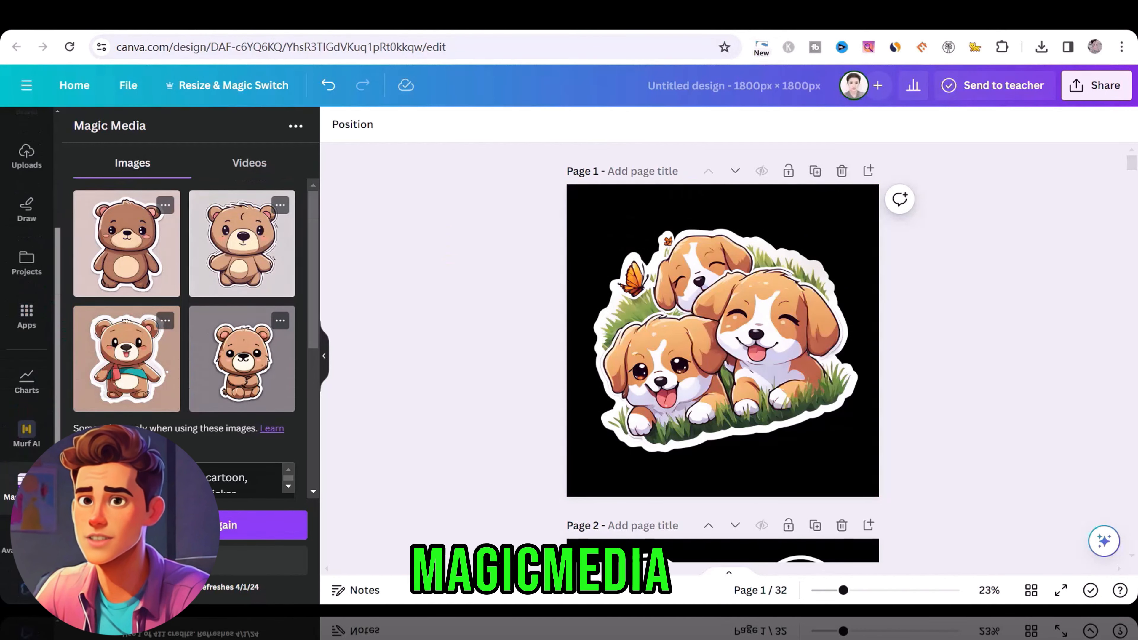
pyautogui.scroll(-15, 741, 388)
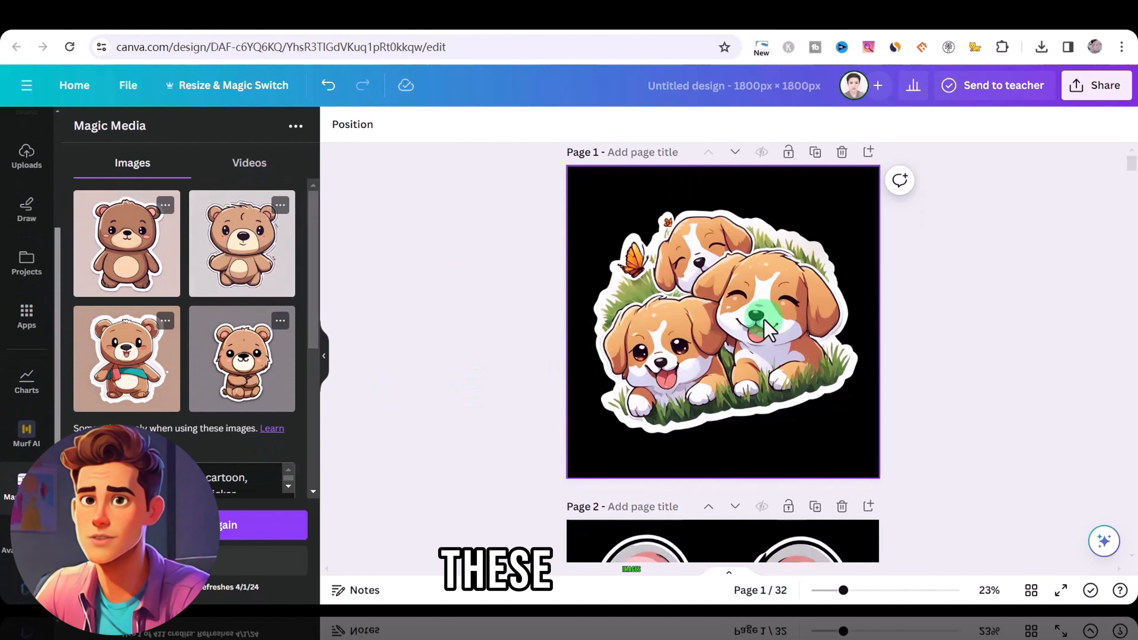
pyautogui.scroll(-10, 838, 405)
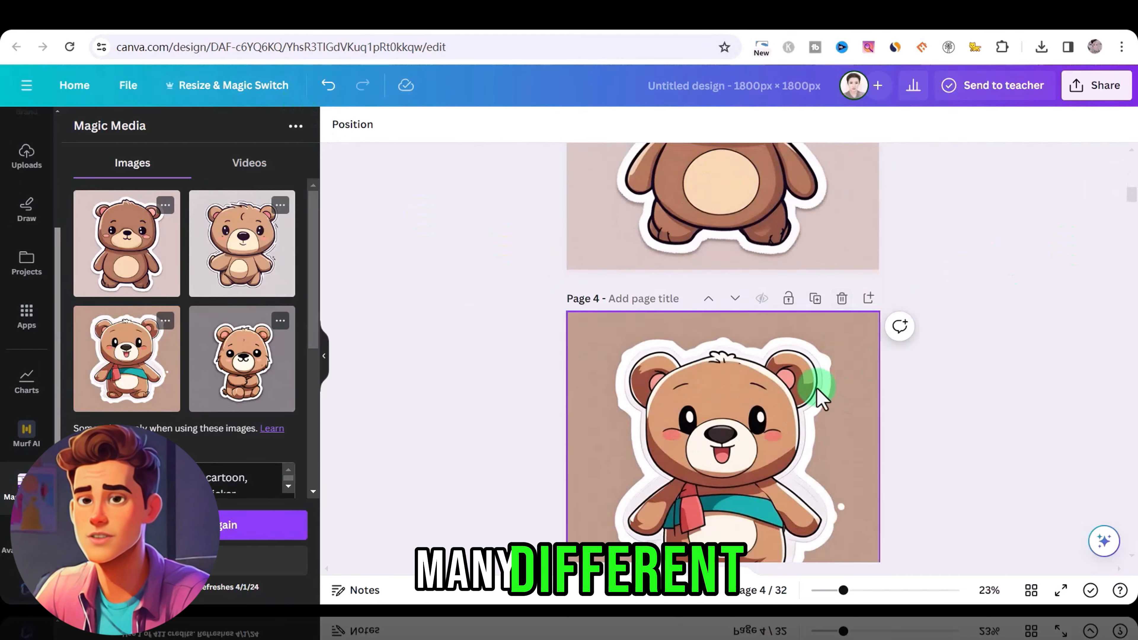
pyautogui.scroll(-5, 672, 399)
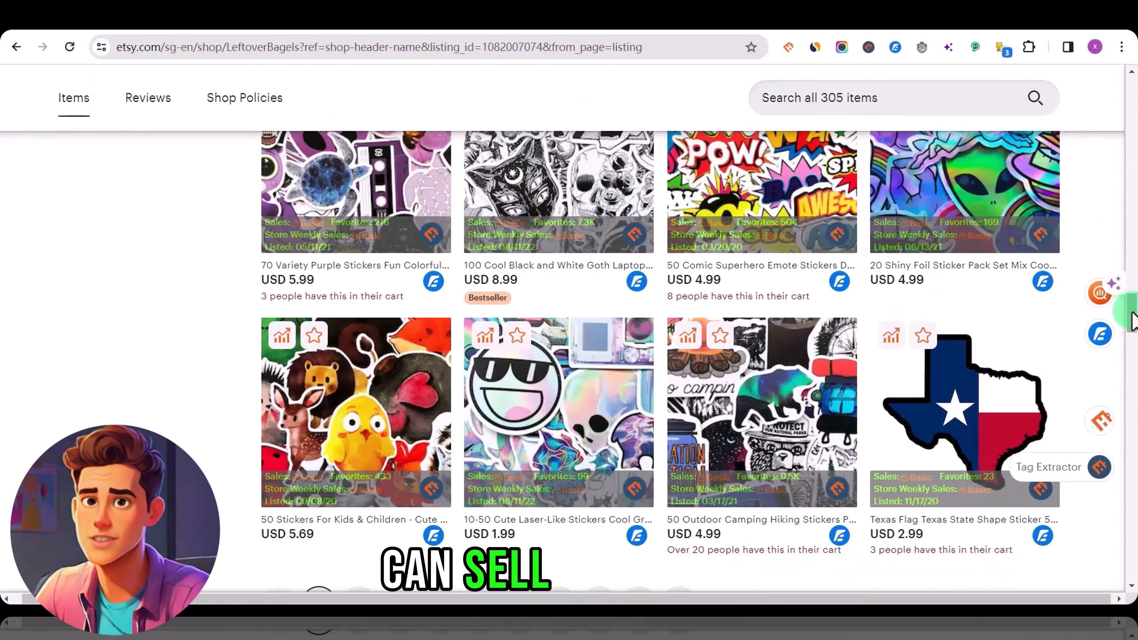
# Switch to the LeftoverBagels shop on Etsy and examine its sticker pack listings, including their prices, favorites and bestseller labels
pyautogui.moveTo(1133, 313); pyautogui.dragTo(1133, 168)
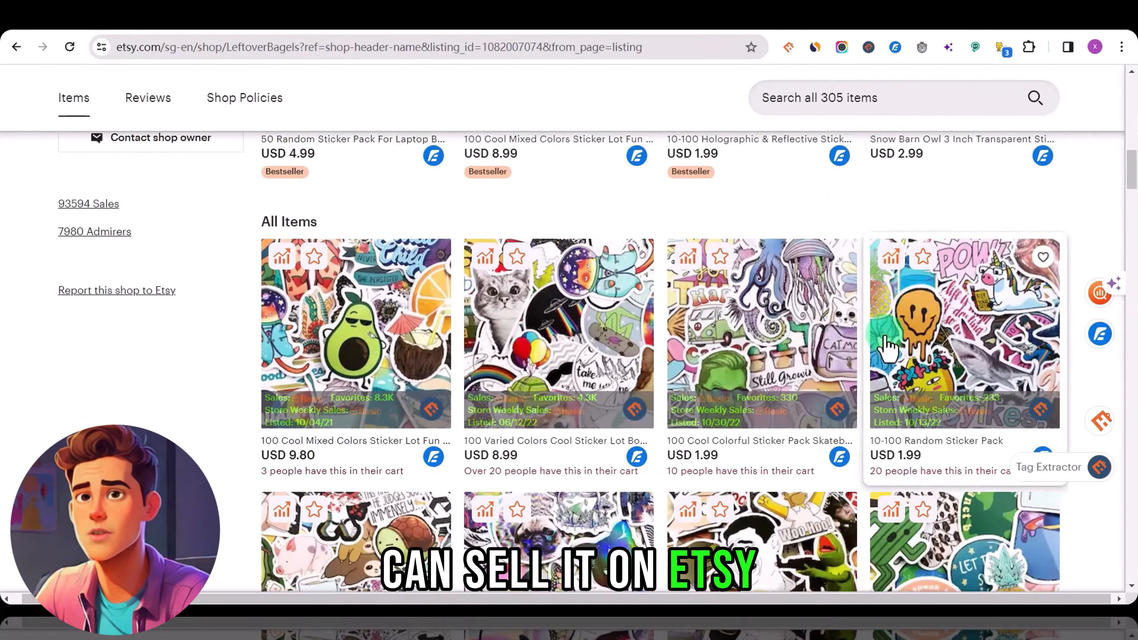
pyautogui.scroll(-2, 885, 354)
pyautogui.scroll(-5, 700, 448)
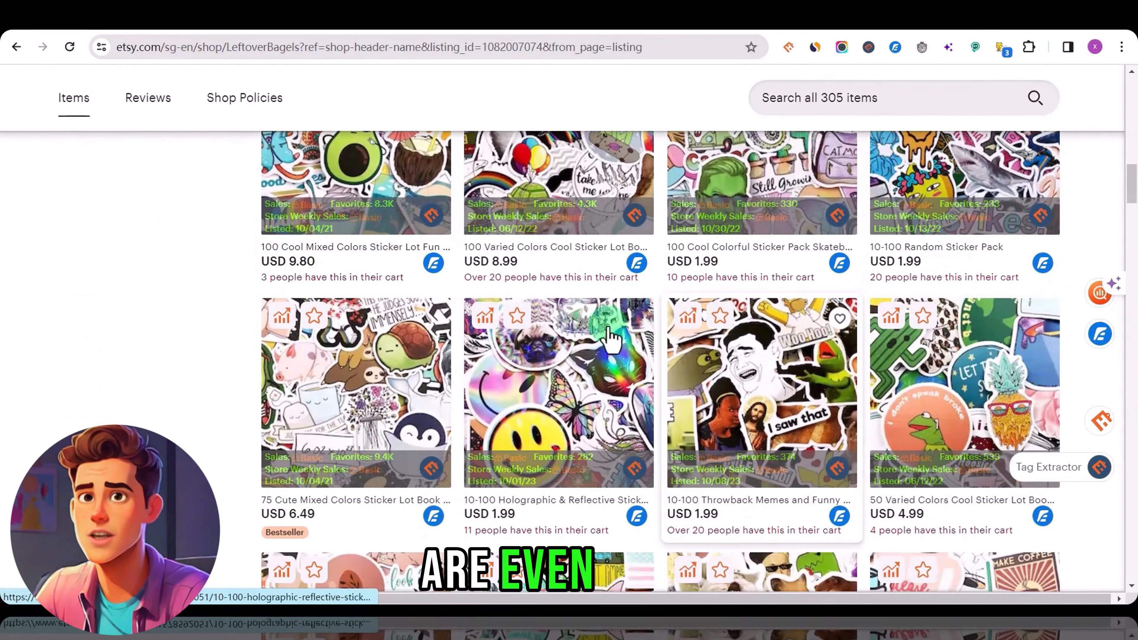
pyautogui.scroll(-4, 295, 395)
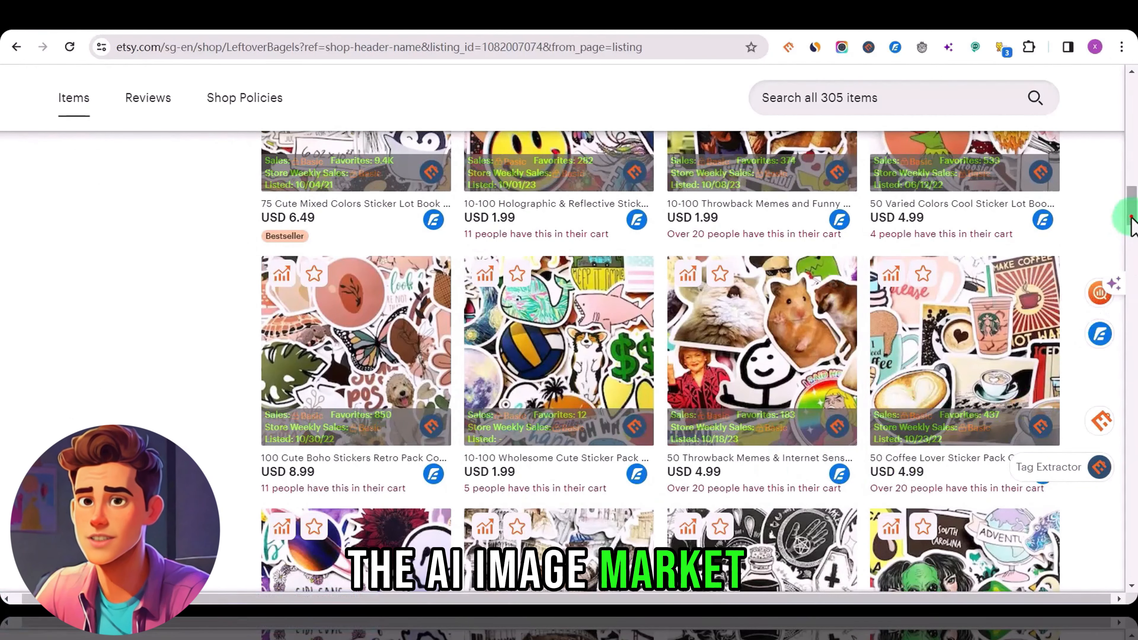
pyautogui.moveTo(1131, 213); pyautogui.dragTo(1133, 274)
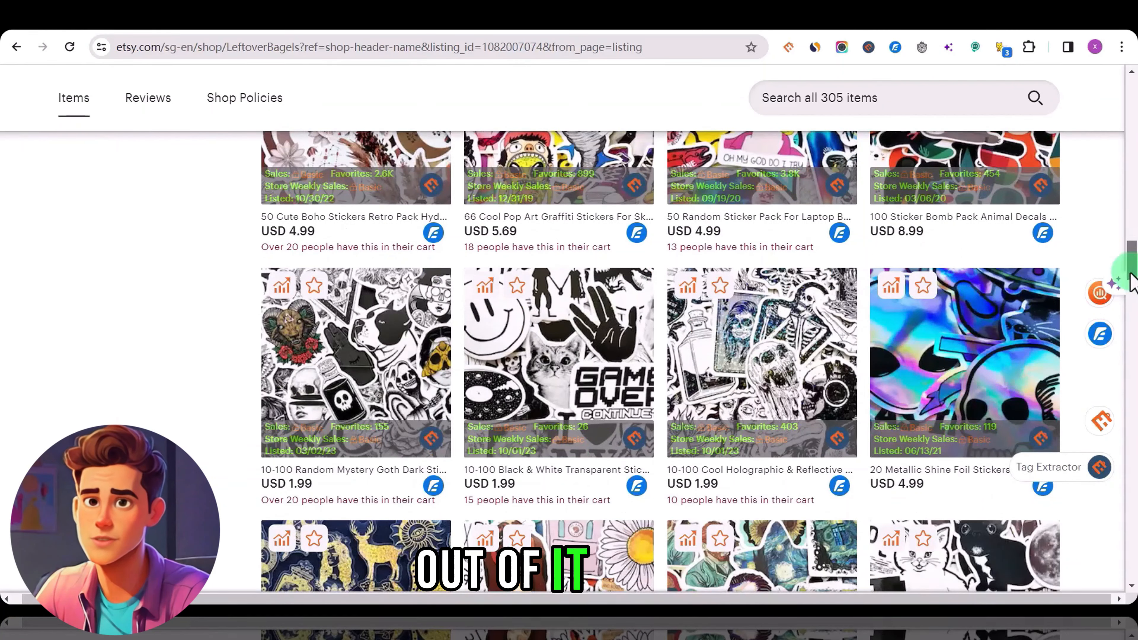
pyautogui.scroll(-10, 419, 432)
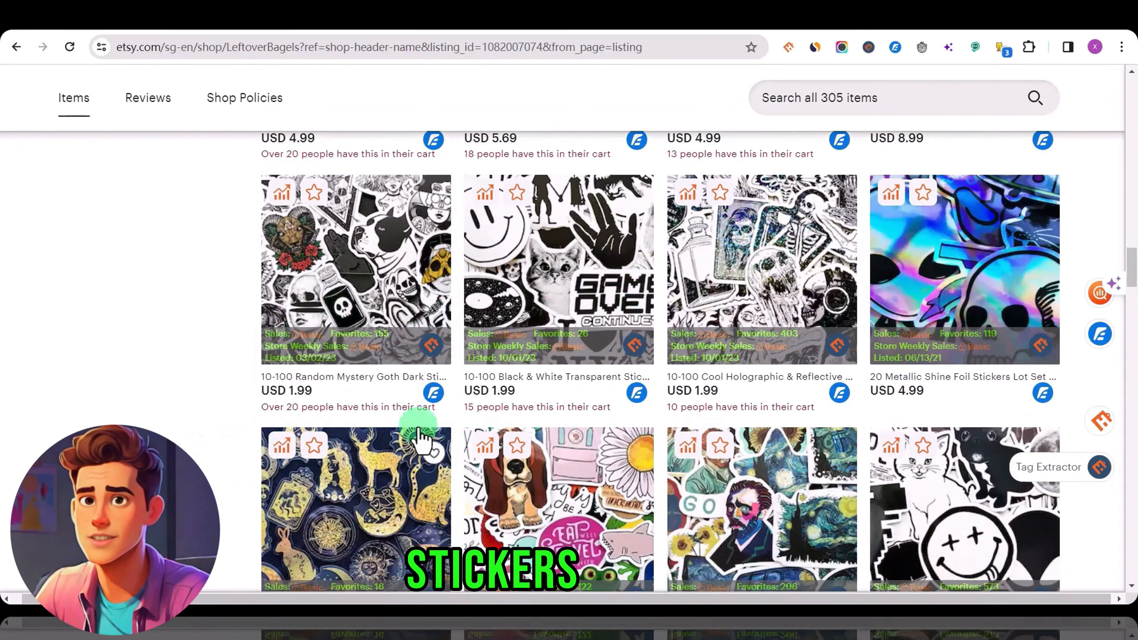
pyautogui.scroll(-4, 602, 374)
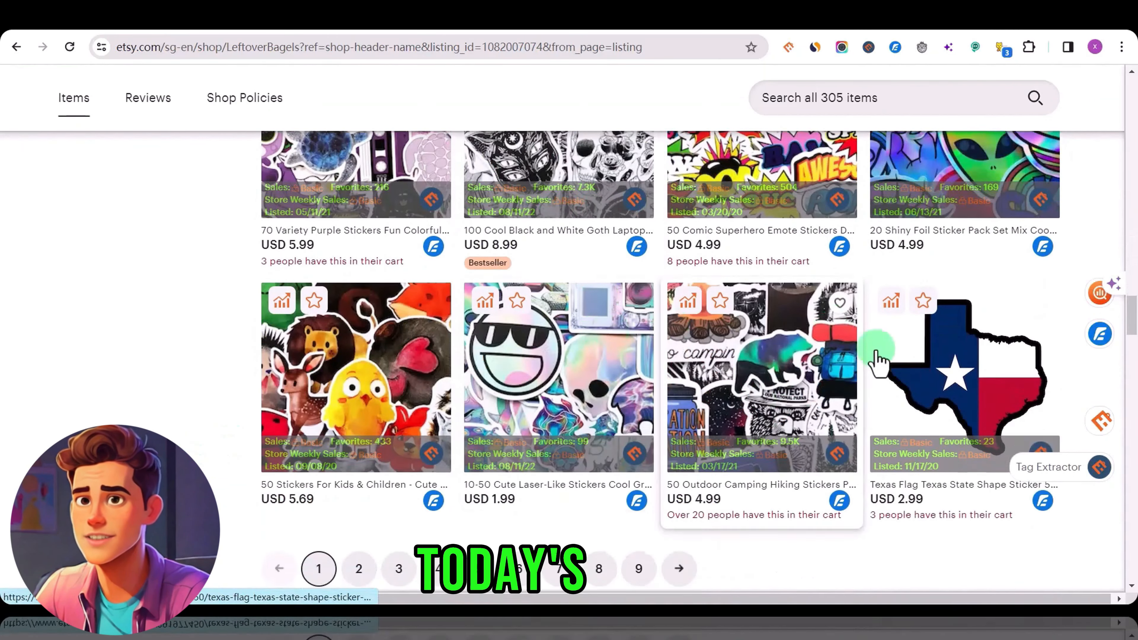
pyautogui.scroll(5, 877, 331)
pyautogui.scroll(10, 805, 341)
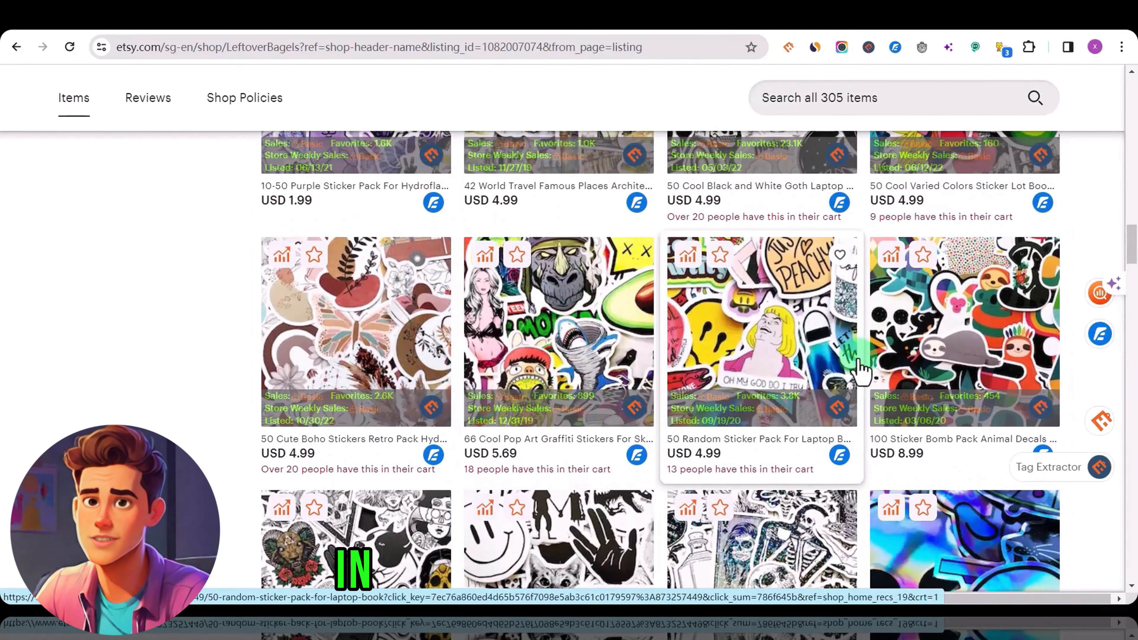
pyautogui.scroll(8, 457, 367)
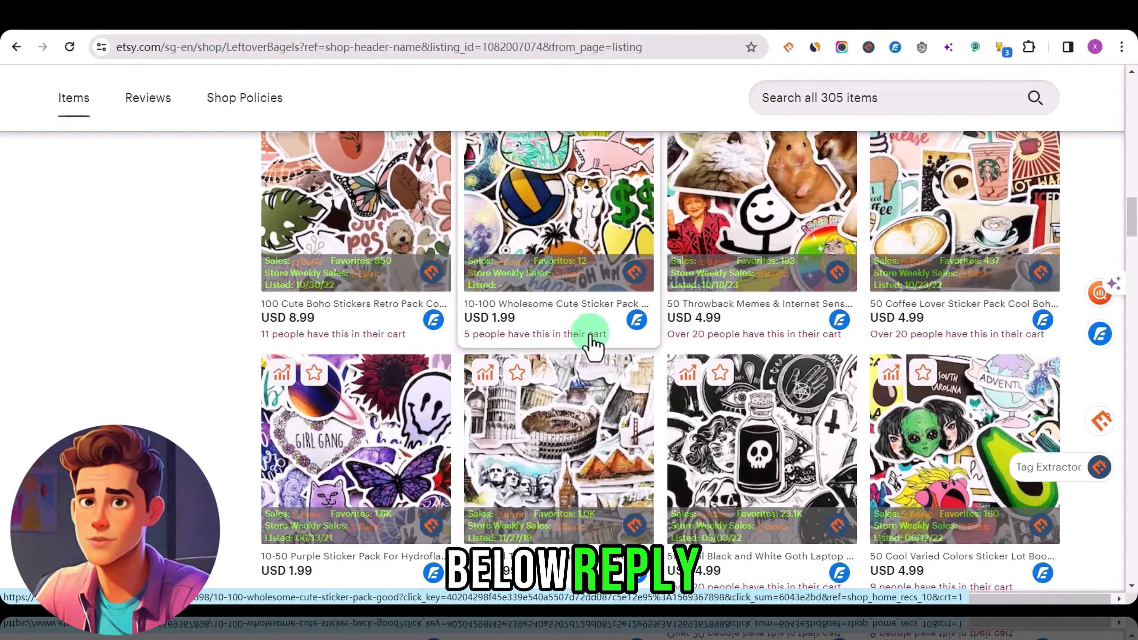
pyautogui.scroll(5, 363, 352)
pyautogui.scroll(8, 667, 234)
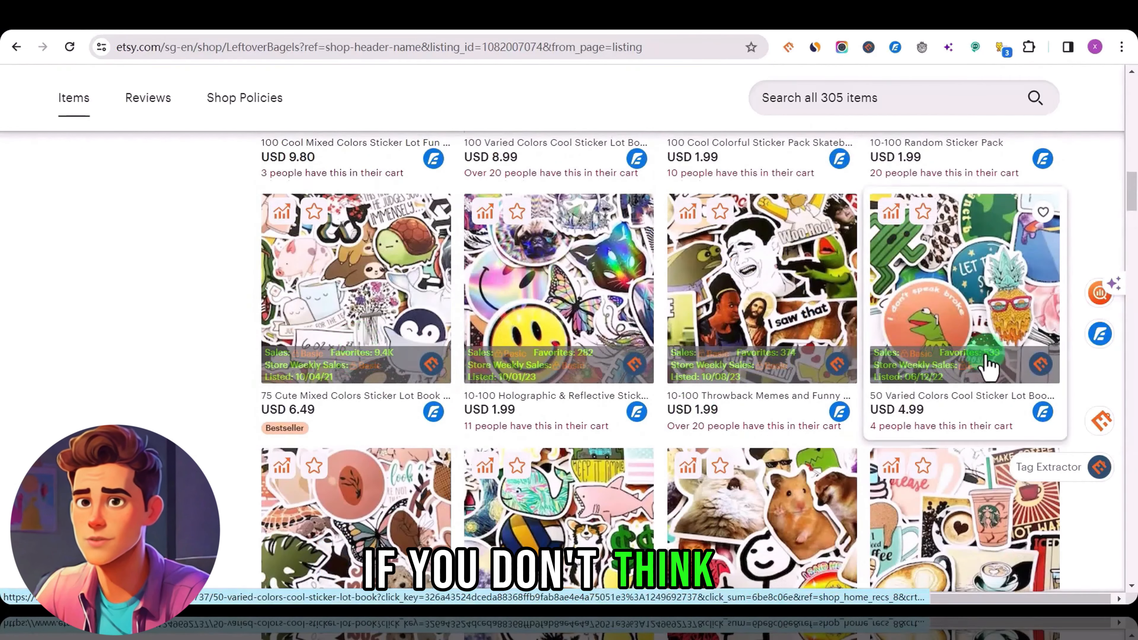
pyautogui.scroll(-3, 642, 415)
pyautogui.scroll(-2, 642, 415)
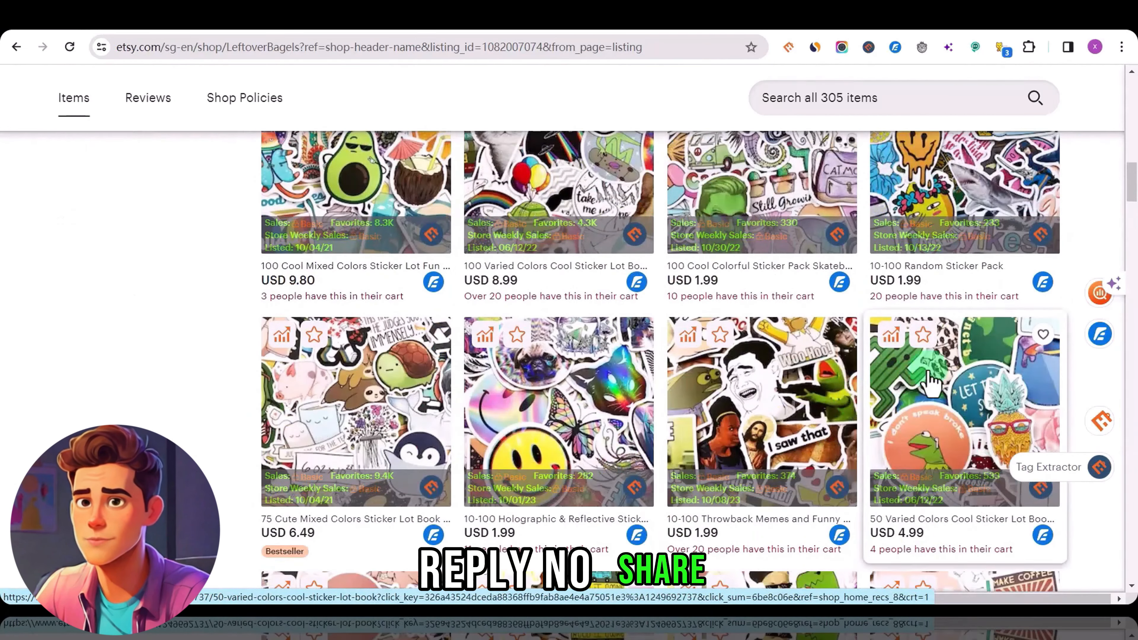